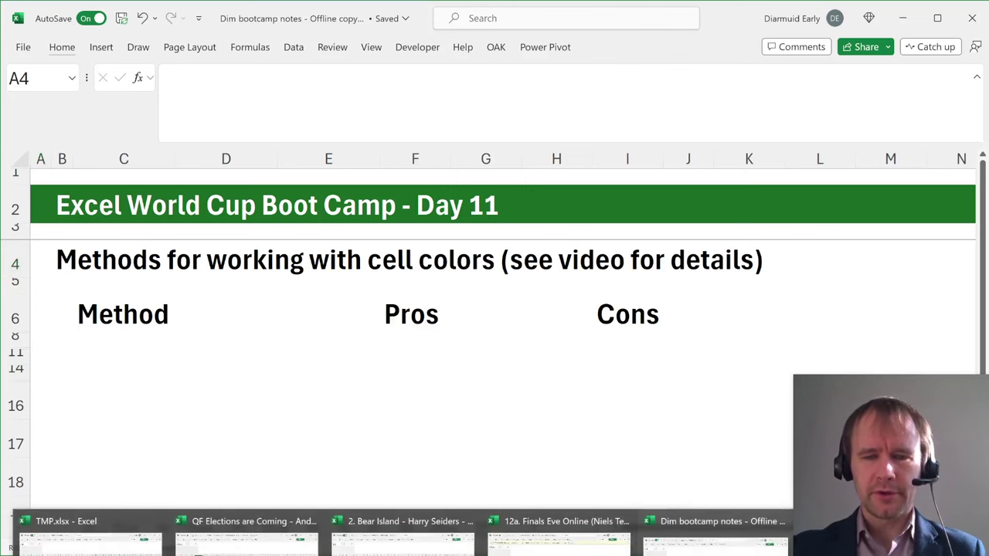
Bring the Bear Island workbook window to the front from the taskbar.
click(344, 543)
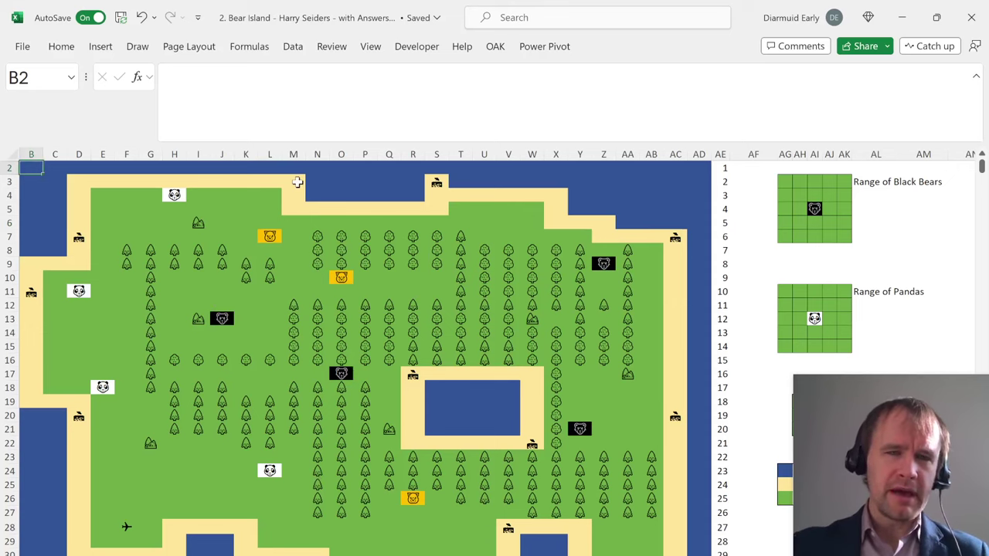
Select the water cells O3:O4 on the map and inspect the airplane cell F28.
drag(344, 182, 342, 195)
scroll(640, 371, right, 4)
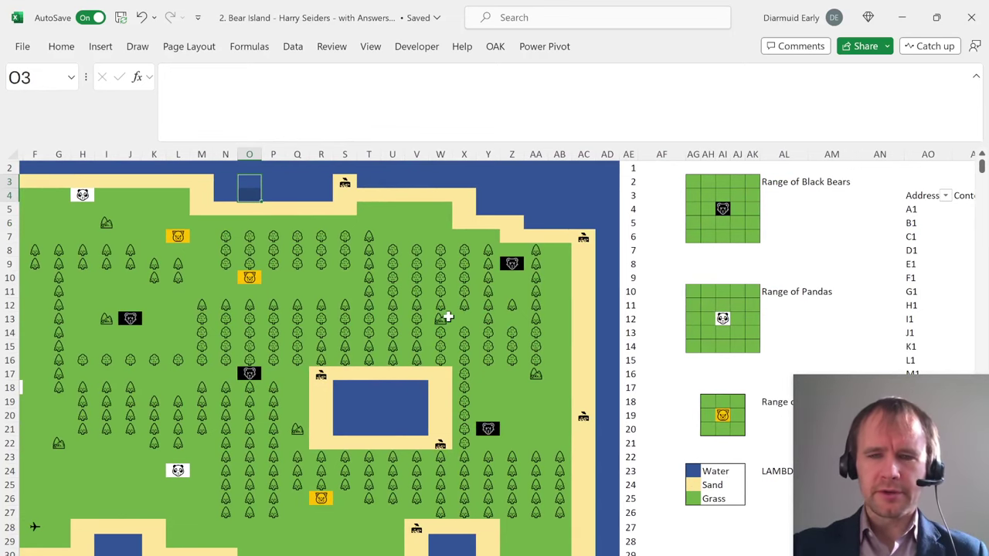
scroll(444, 315, left, 4)
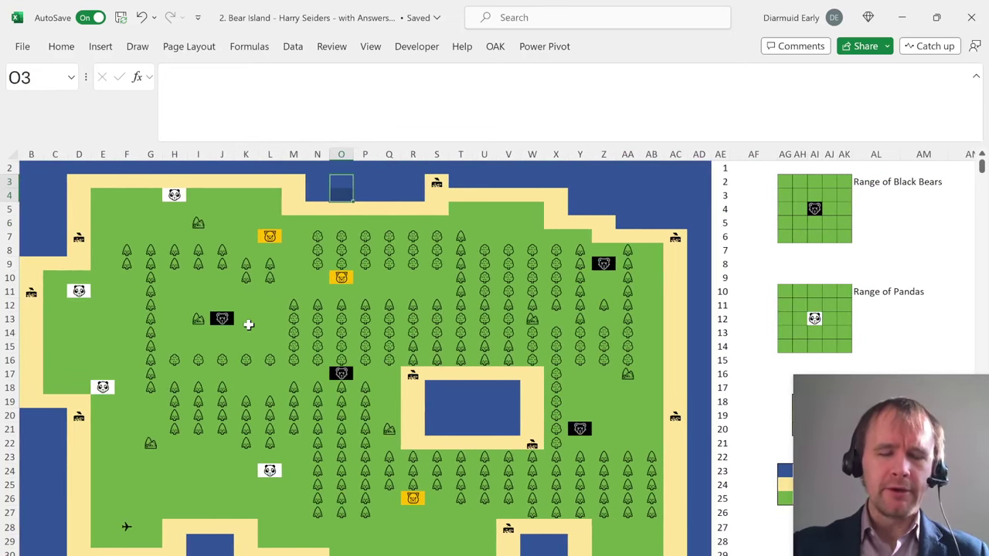
scroll(221, 486, down, 1)
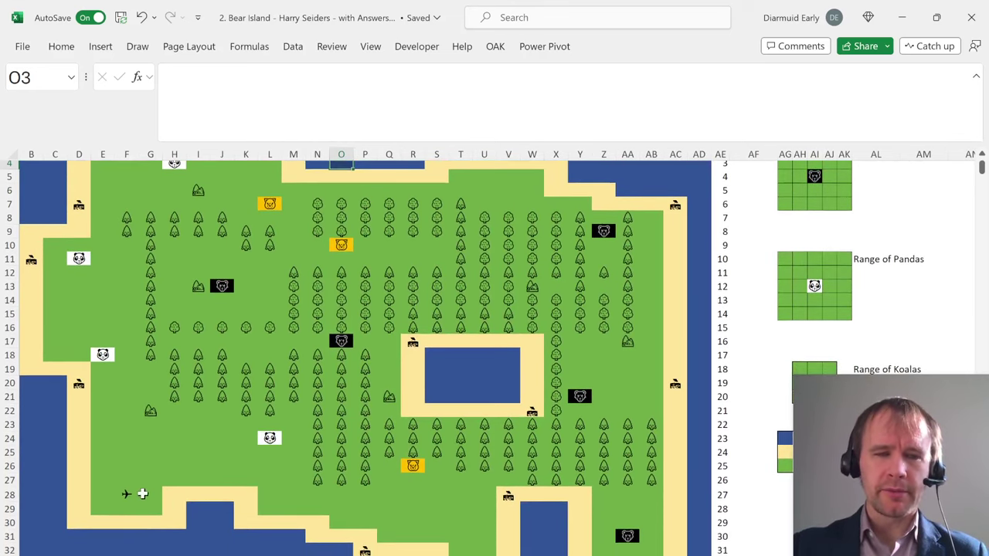
click(126, 493)
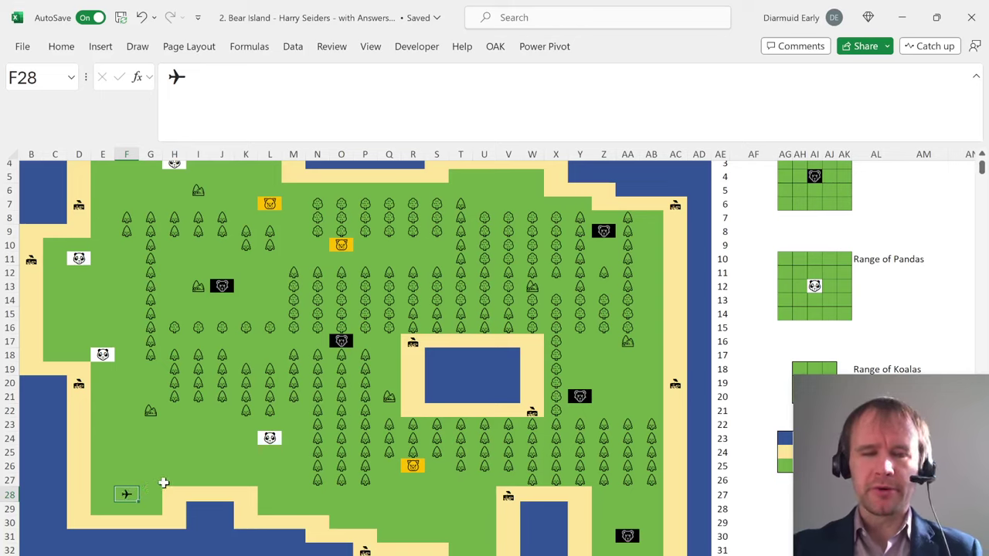
Select water cells K27:K30, J29:J30, W29 and lake S19:V21, then return to B2.
click(244, 525)
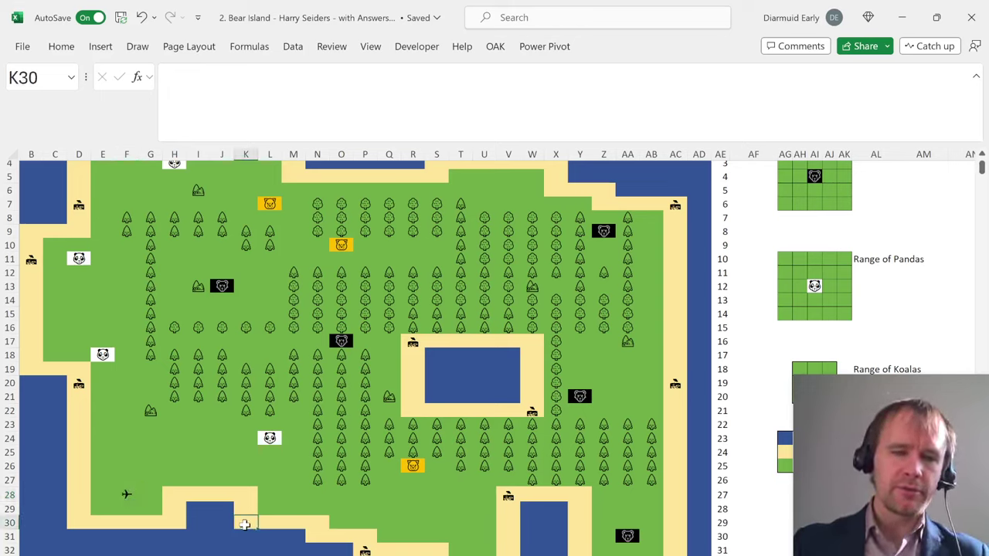
drag(245, 524, 246, 480)
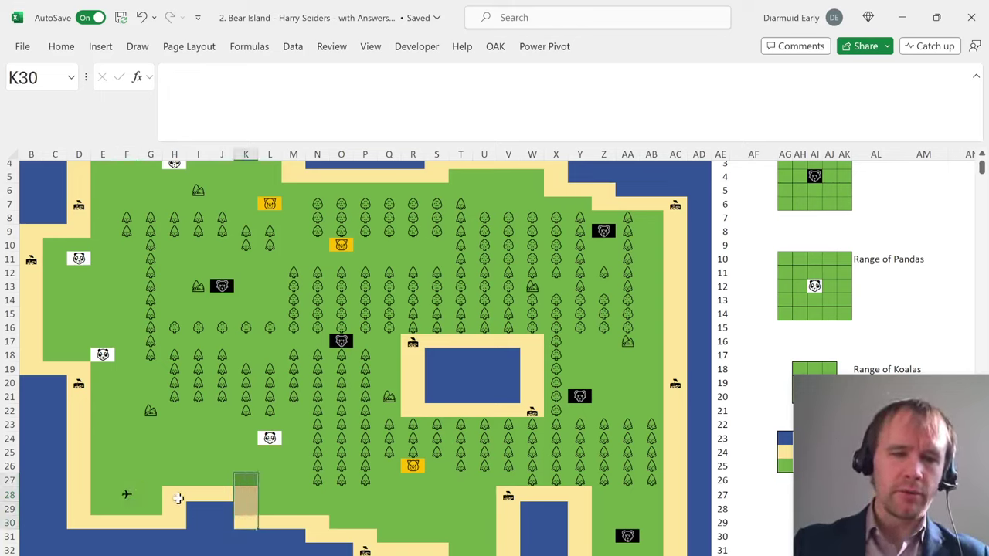
drag(209, 509, 219, 523)
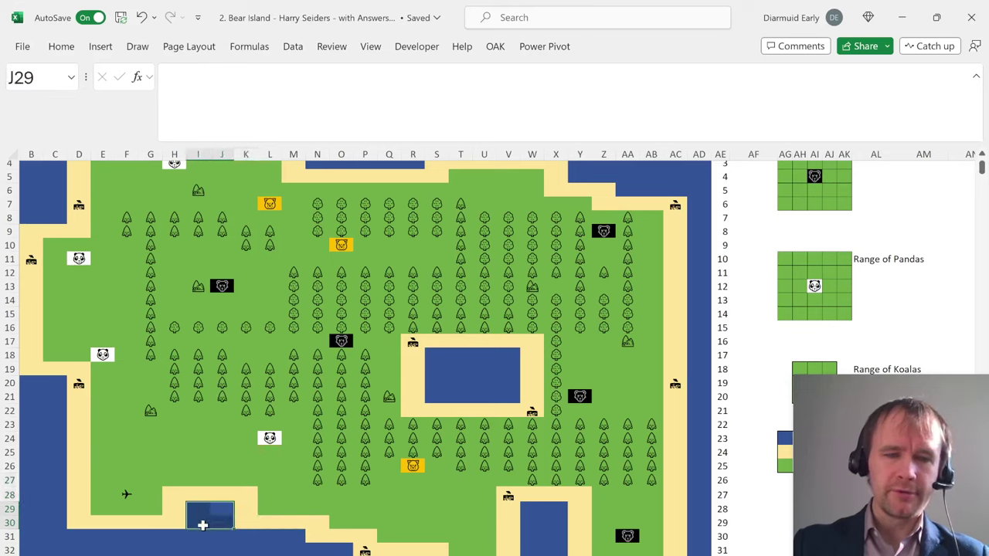
click(541, 508)
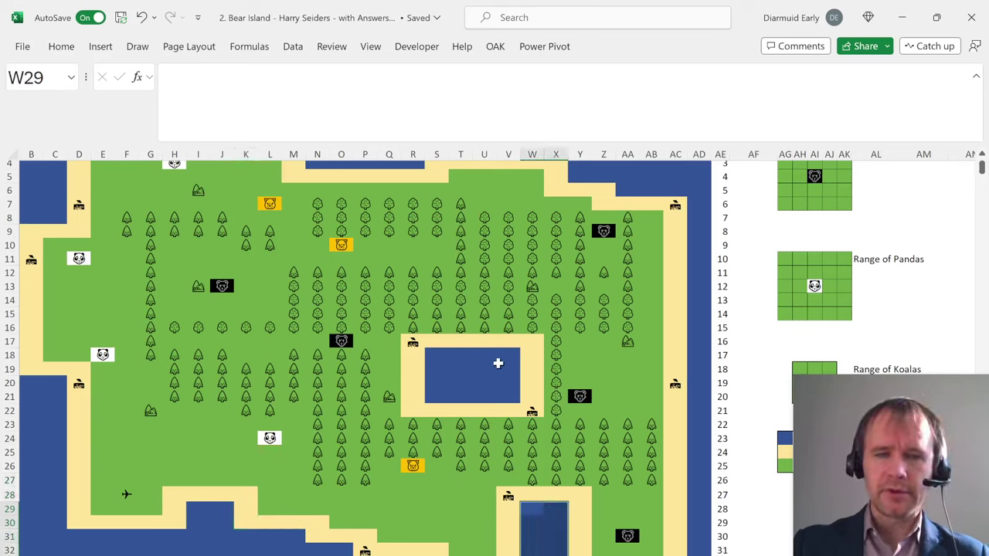
drag(501, 365, 431, 398)
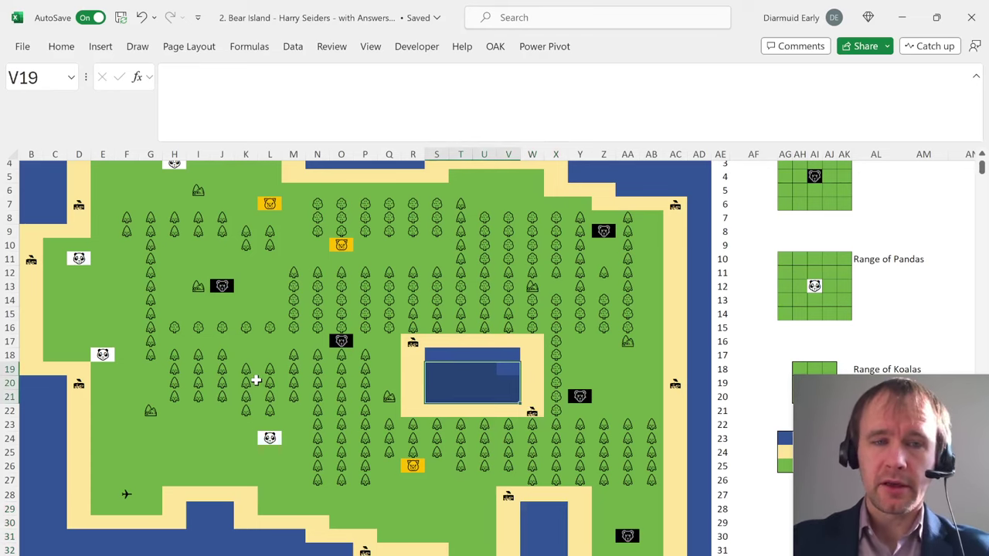
key(ctrl+Home)
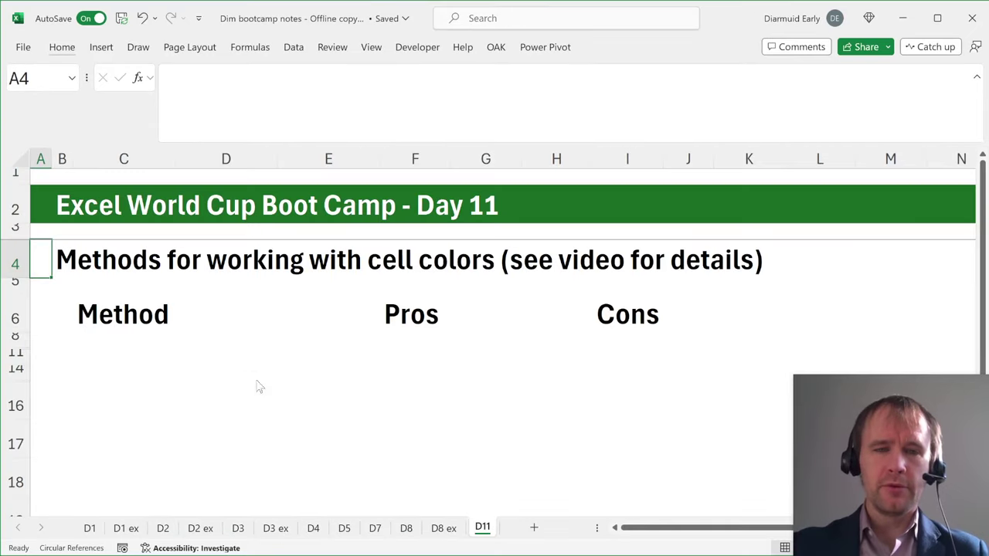
Unhide row 7 to reveal the Tag by hand method, with pro Easy! and con Slow / error prone.
drag(169, 315, 172, 317)
key(ctrl+shift+9)
key(Left)
key(Down)
key(Right)
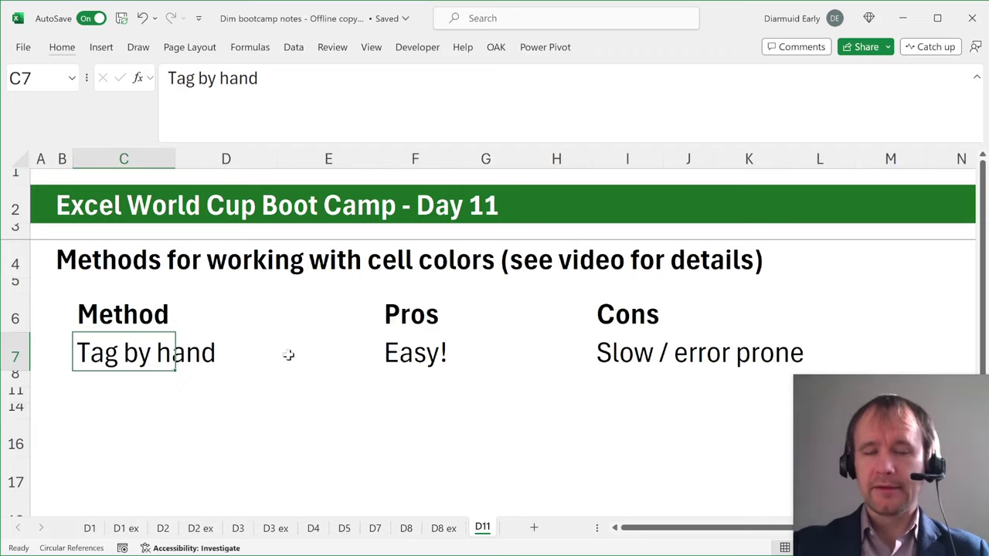
click(411, 354)
click(613, 350)
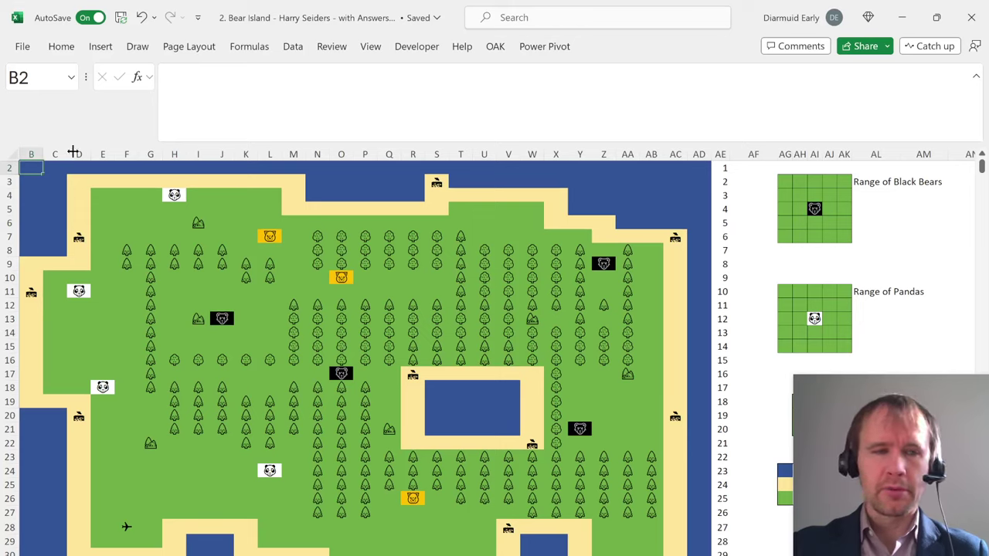
Type W into the first water cell and set its font colour to white.
shift+click(54, 248)
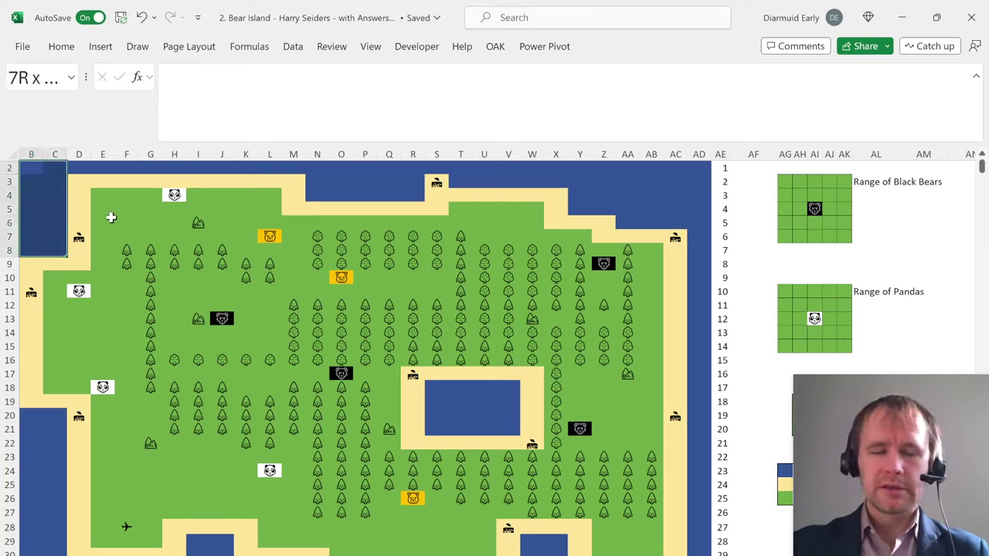
text(W)
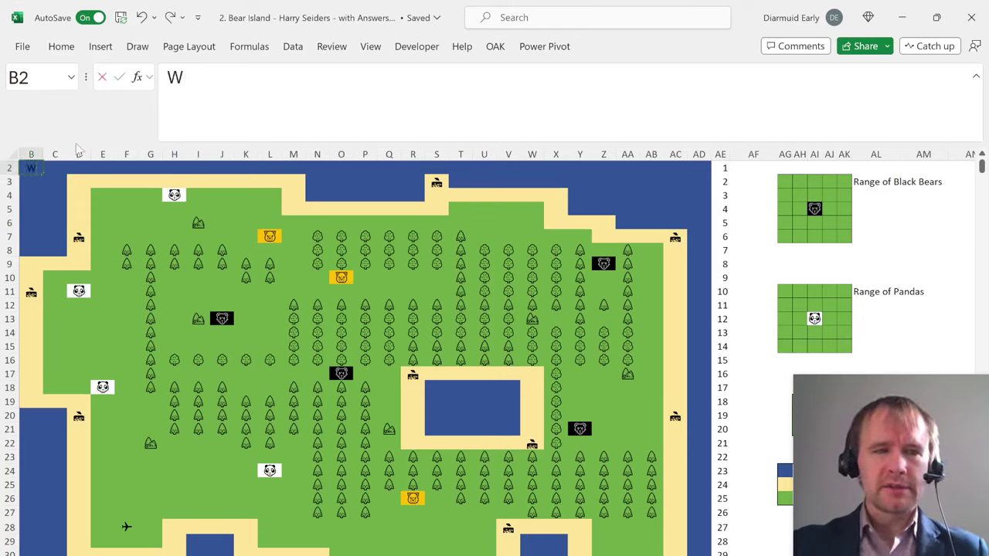
click(68, 50)
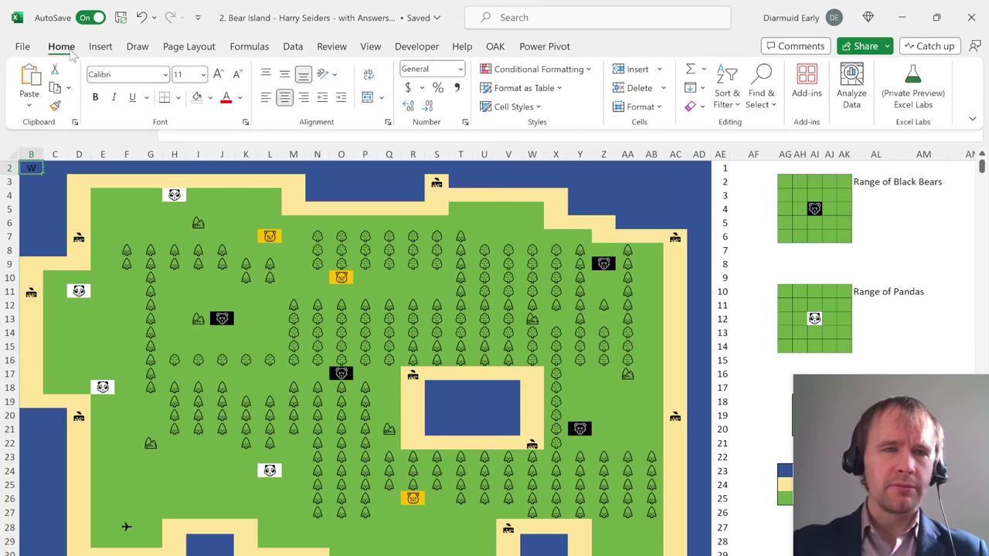
click(240, 98)
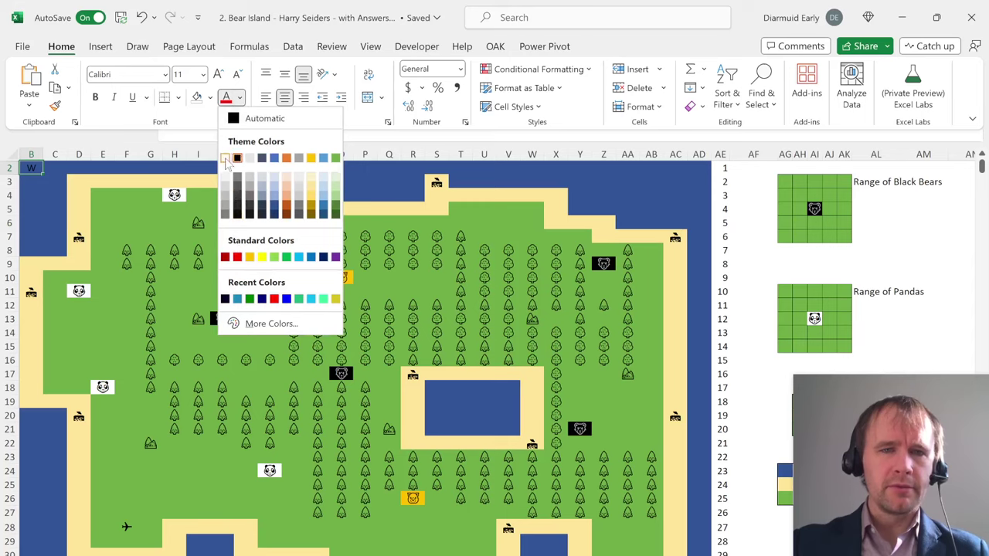
click(233, 159)
click(39, 170)
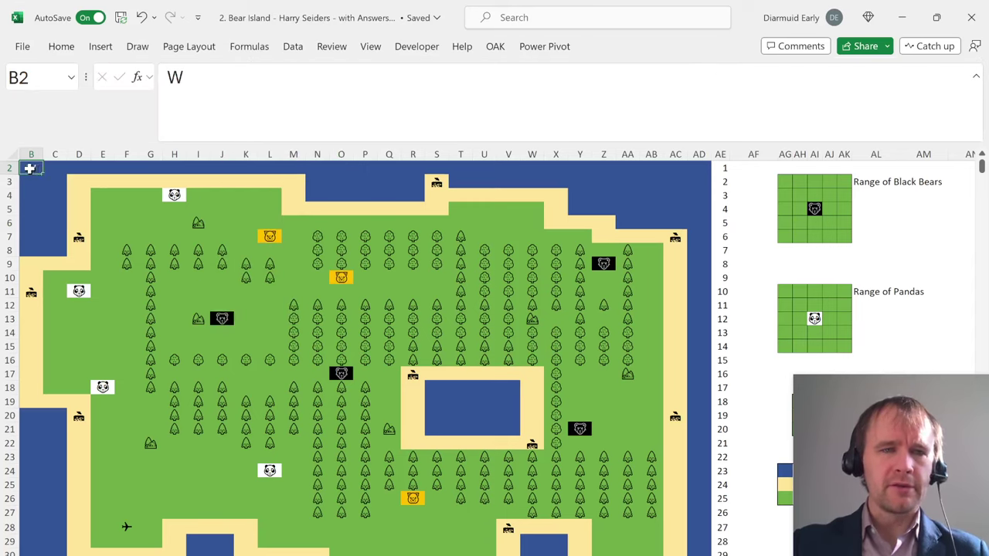
Paste the white W into water ranges B2:C8, D2:R2, N3:R4 and S2.
key(shift+Right)
key(shift+Down)
key(shift+Down)
key(shift+Down)
key(shift+Down)
key(shift+Down)
key(shift+Down)
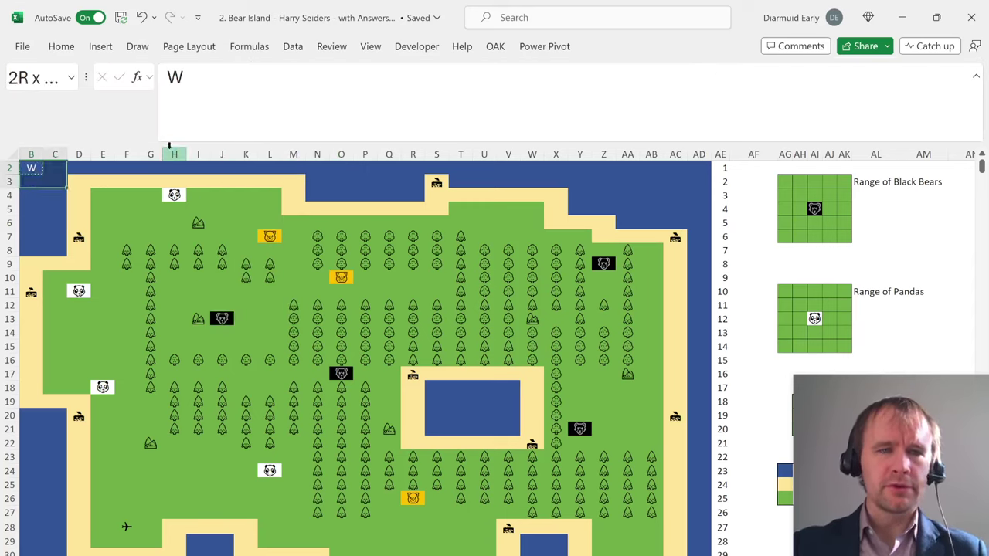
text(W	W W	W W	W W	W W	W W	W W	W)
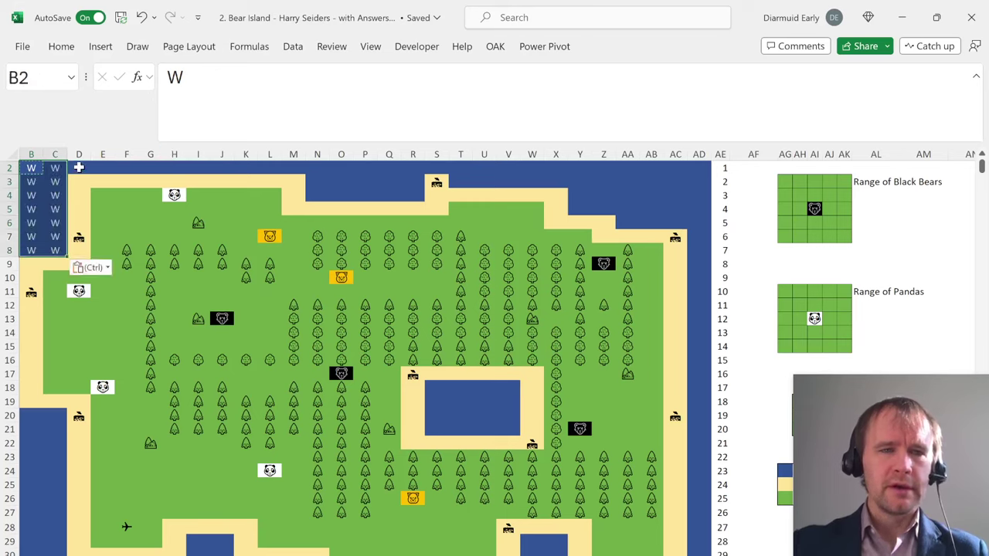
drag(79, 166, 416, 162)
key(ctrl+v)
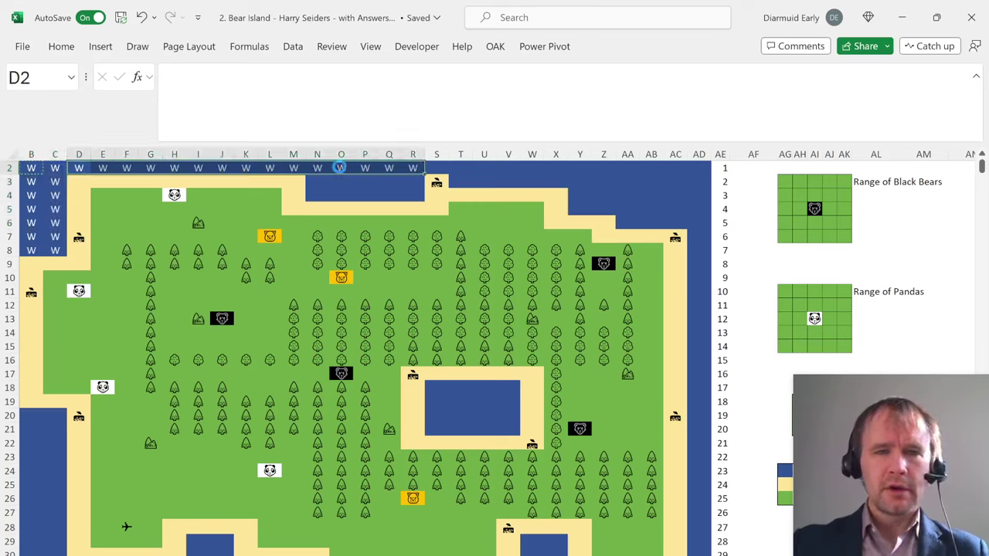
drag(315, 183, 409, 197)
key(ctrl+v)
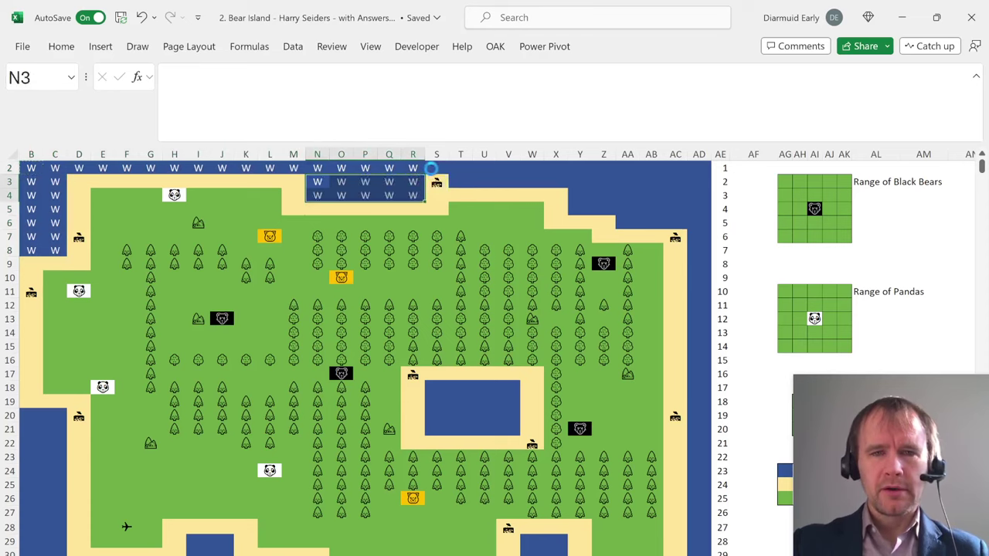
click(438, 168)
key(ctrl+v)
Paste W into water ranges T2:AD3, Y4:AD5, AA6:AD6 and the lake S18:V21.
drag(459, 168, 705, 185)
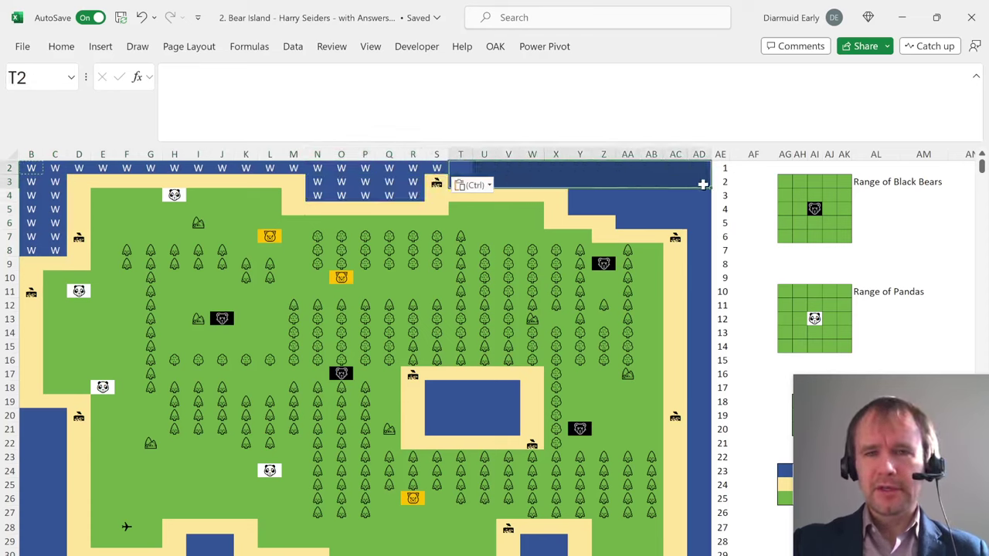
key(ctrl+v)
drag(581, 195, 698, 211)
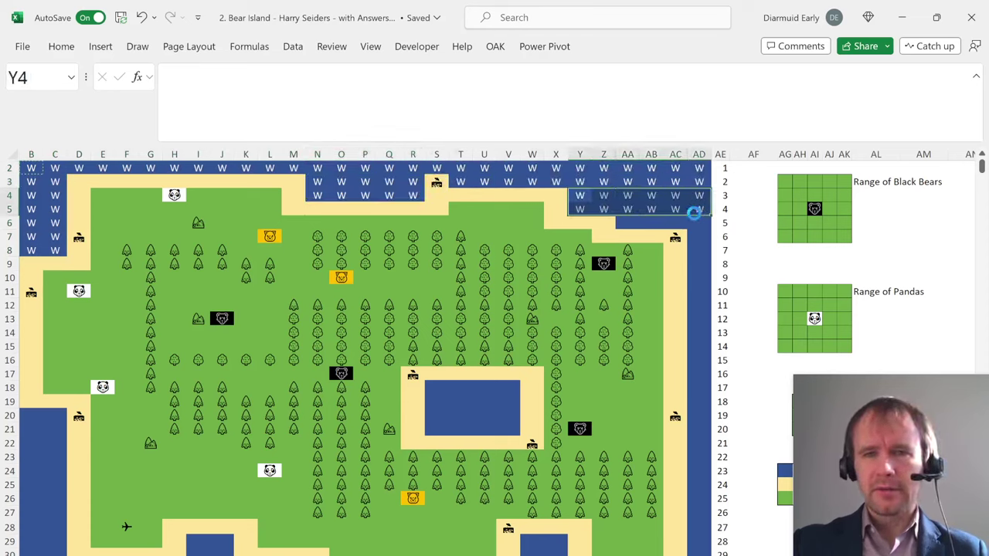
key(ctrl+v)
drag(627, 223, 700, 224)
key(ctrl+v)
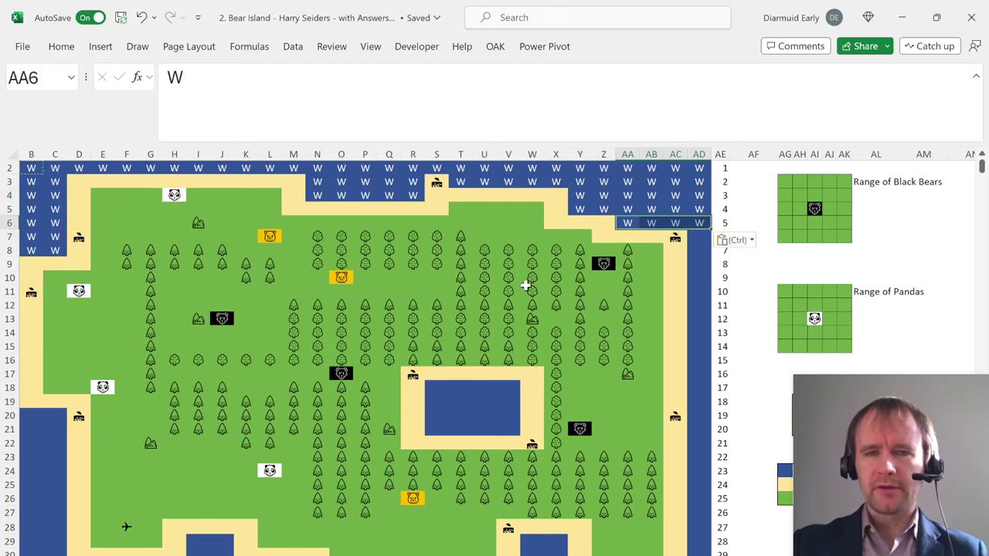
scroll(525, 282, down, 2)
scroll(526, 282, up, 2)
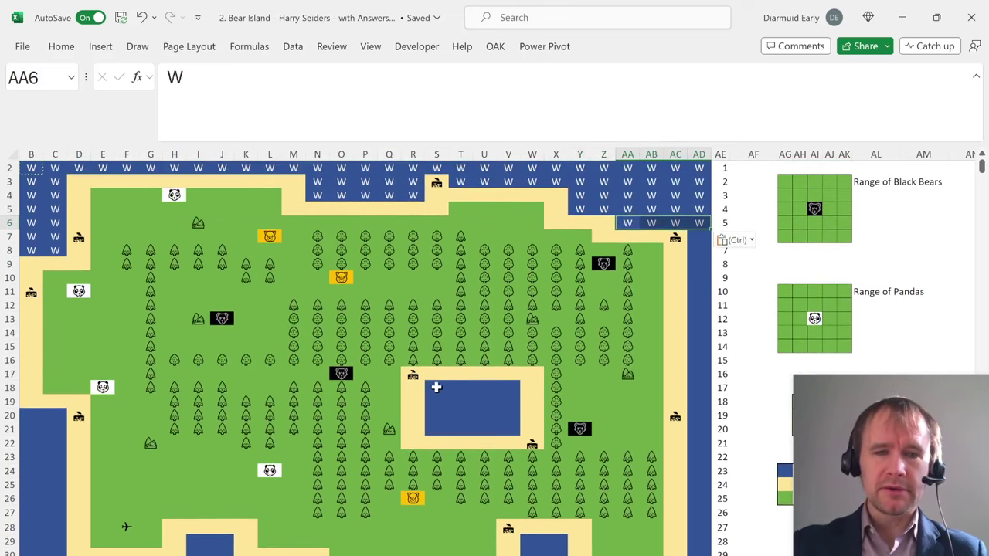
drag(436, 388, 506, 435)
key(ctrl+v)
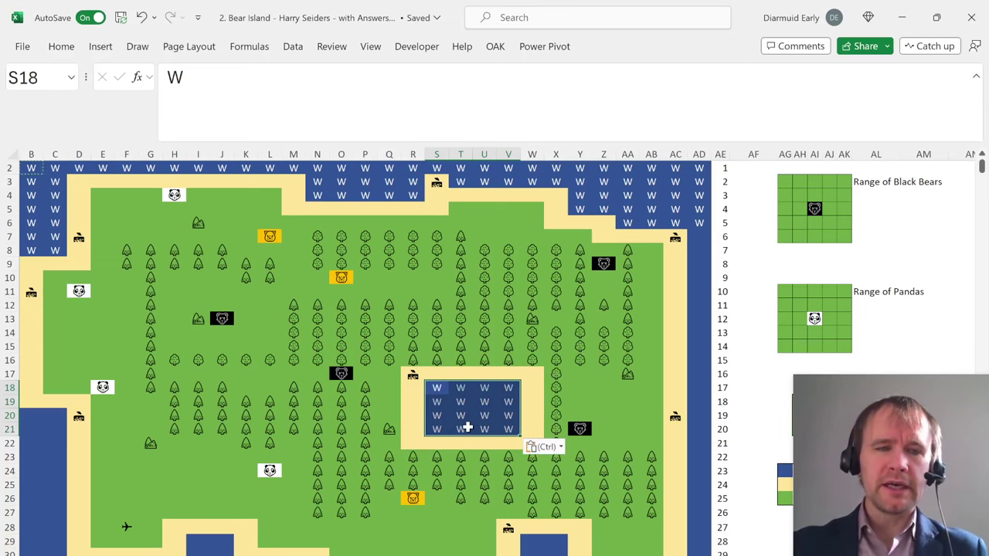
Check water cell W29 and the W-coded block AA3:AB5, then scroll right to the legend.
scroll(469, 428, down, 1)
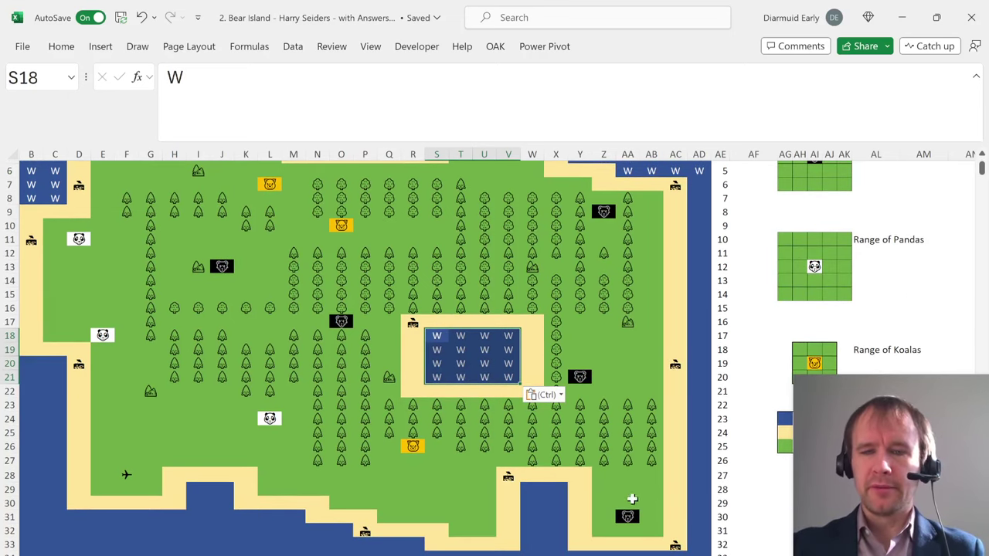
click(533, 490)
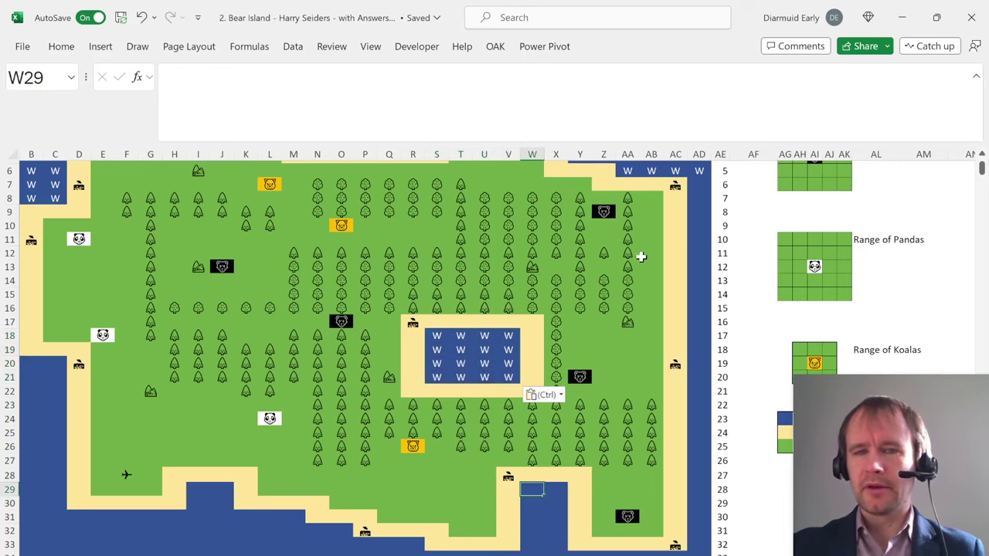
scroll(597, 275, up, 1)
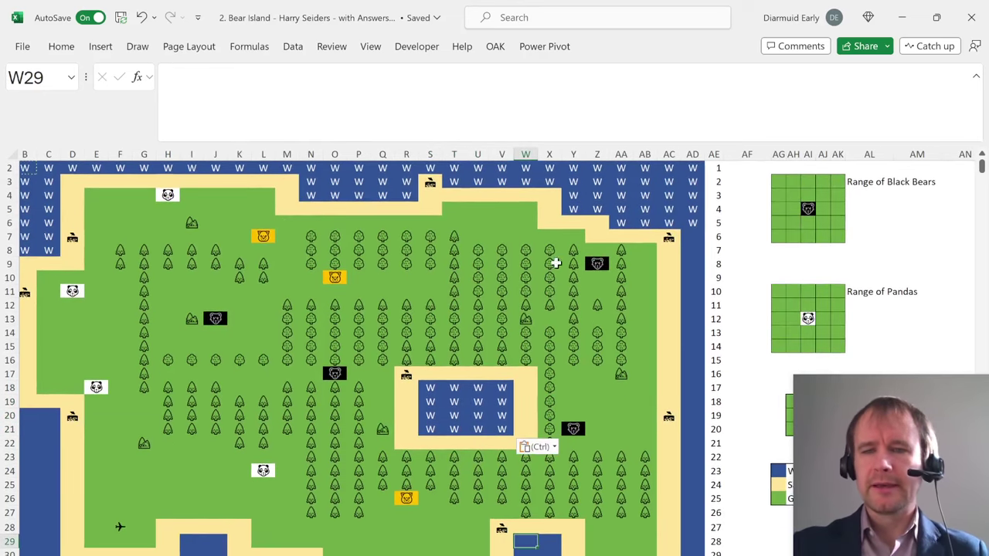
drag(619, 187, 648, 203)
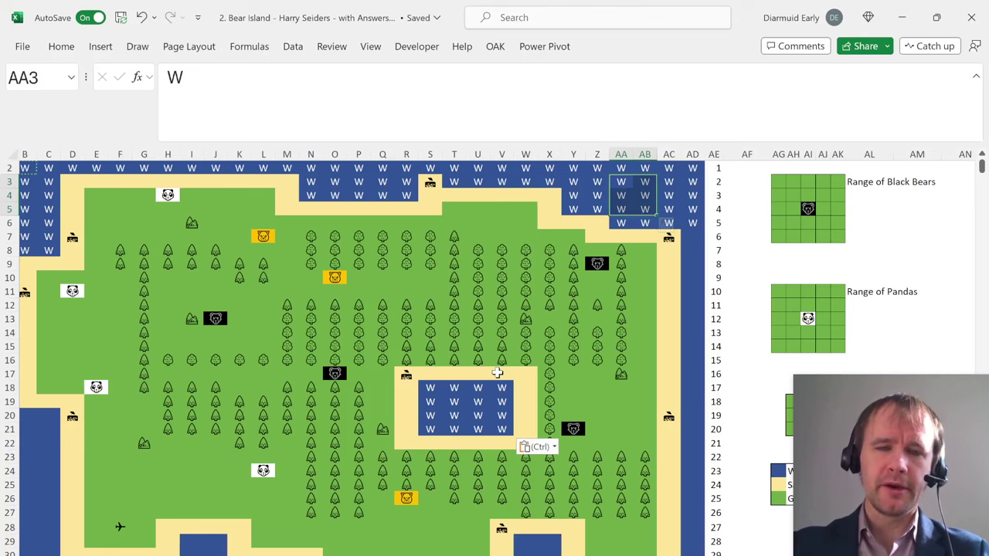
scroll(498, 373, right, 1)
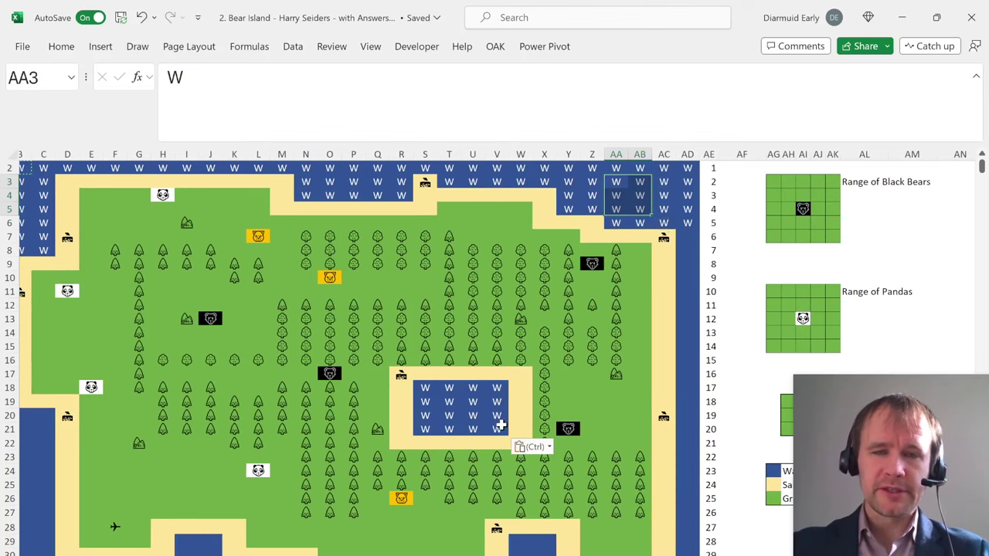
scroll(502, 418, right, 5)
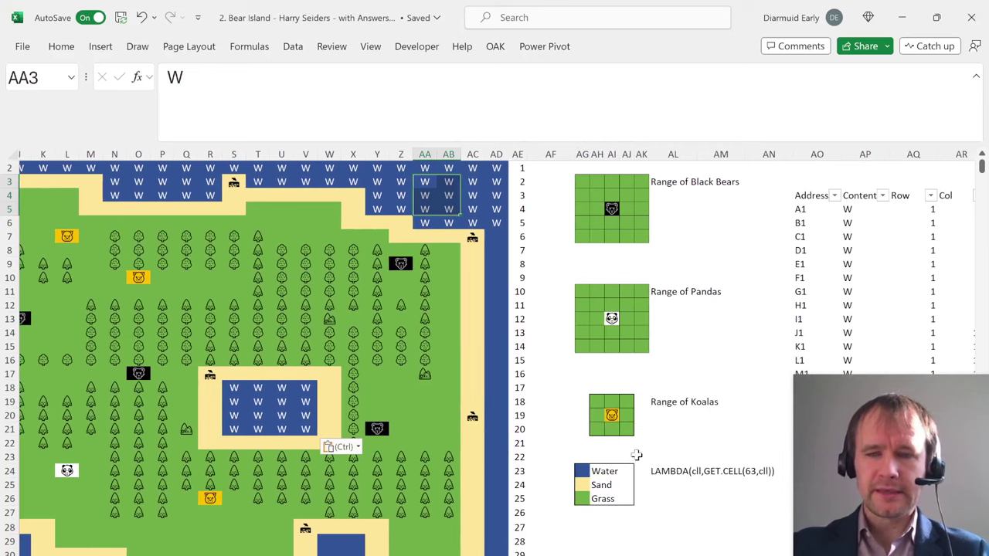
Try =get.cell(63,AG25) in AL25 and discard it after the invalid-function error.
click(655, 470)
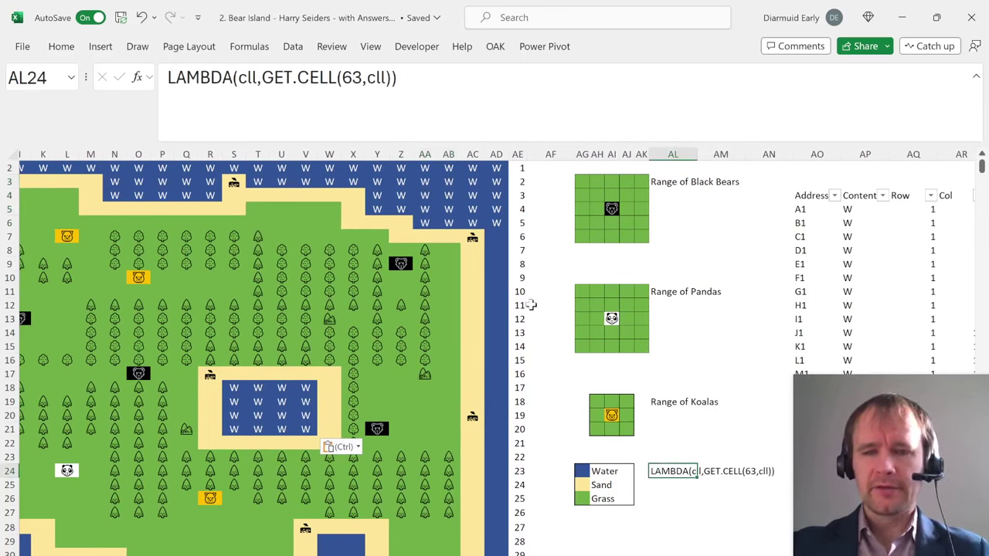
key(Return)
text(=get)
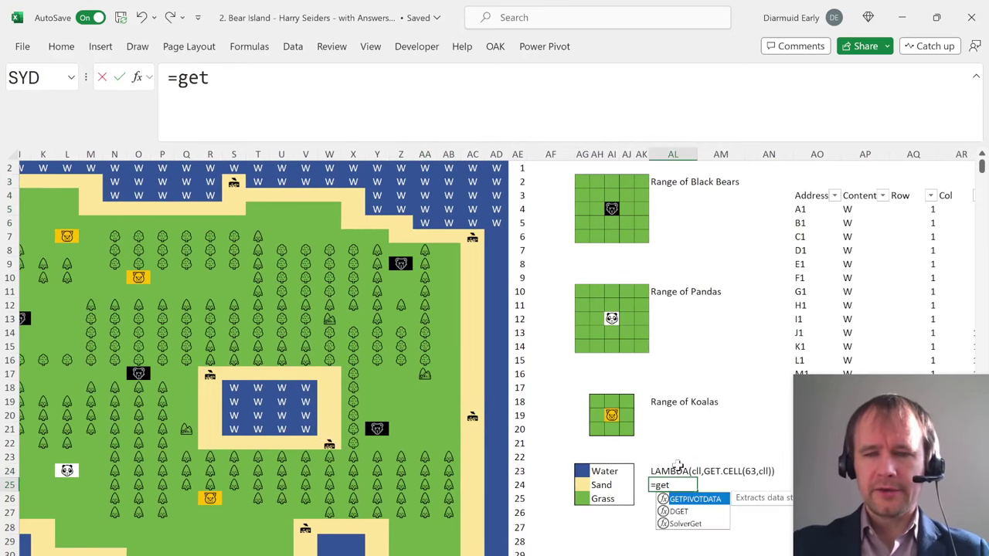
text(.cell()
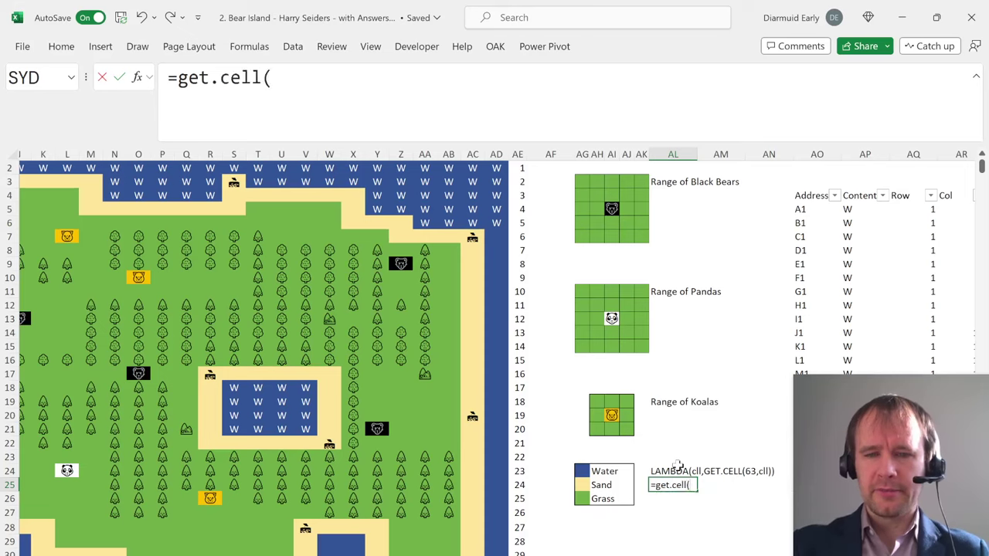
text(63,)
key(Left)
key(Left)
key(Left)
key(Left)
key(Left)
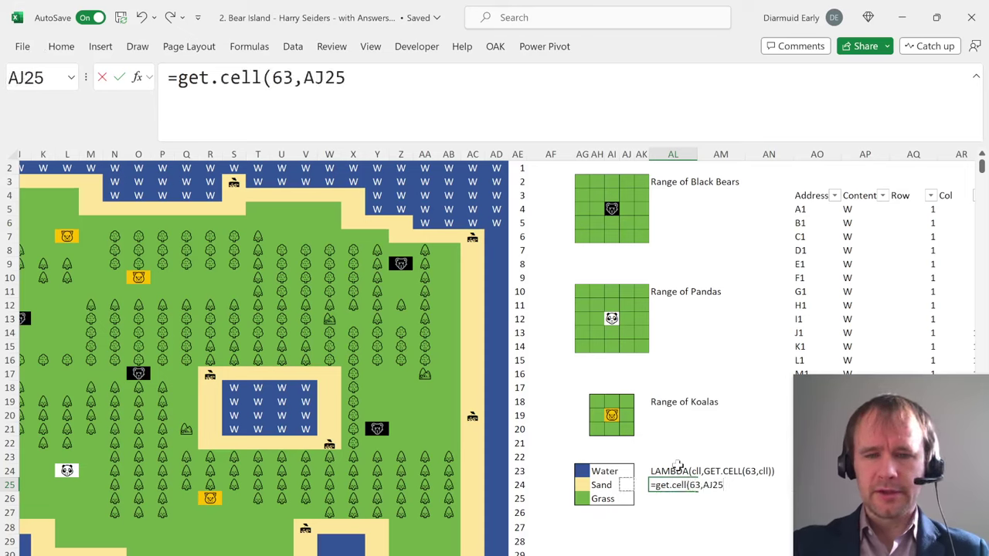
text())
key(Return)
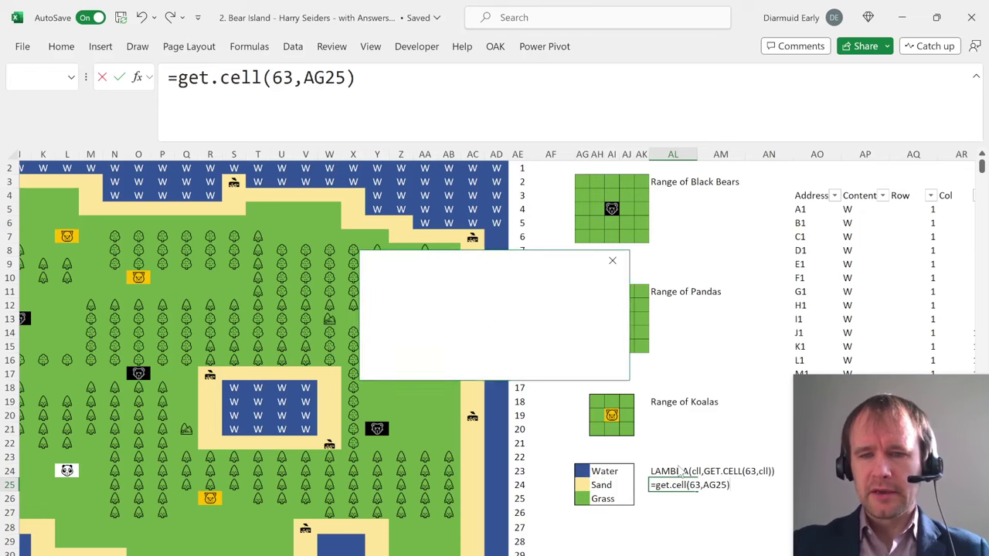
key(Escape)
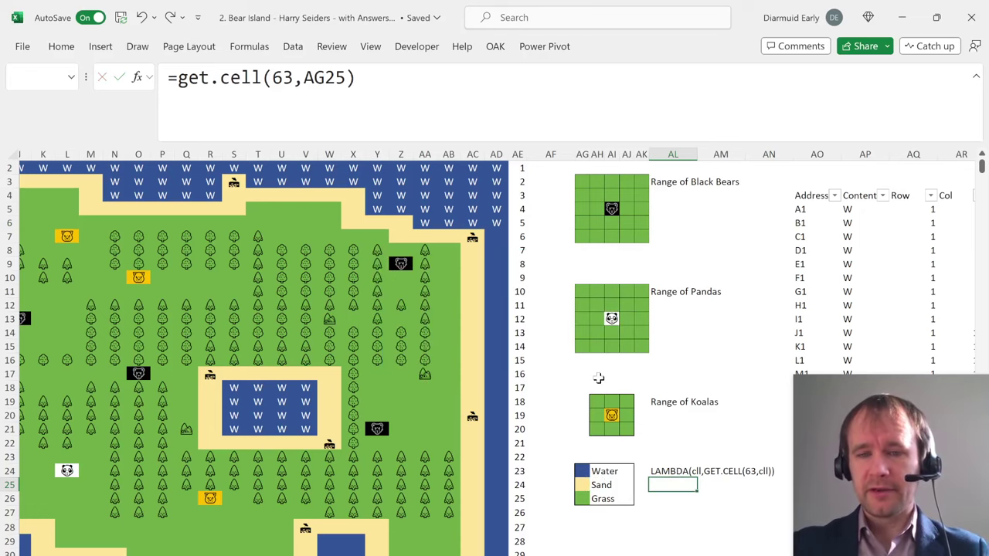
key(Escape)
Copy the LAMBDA formula text from AL24 and open Name Manager with Ctrl+F3.
key(Up)
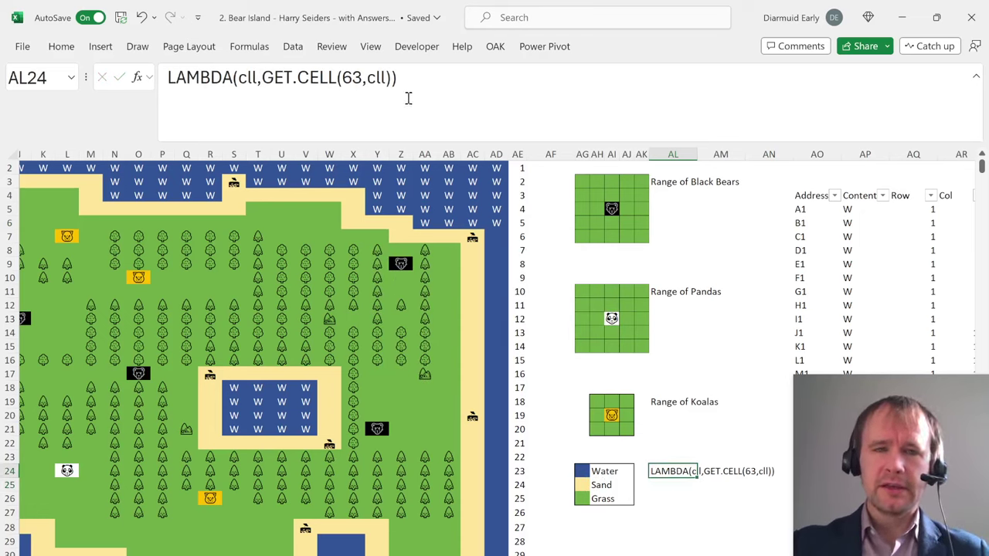
drag(398, 79, 112, 81)
key(ctrl+c)
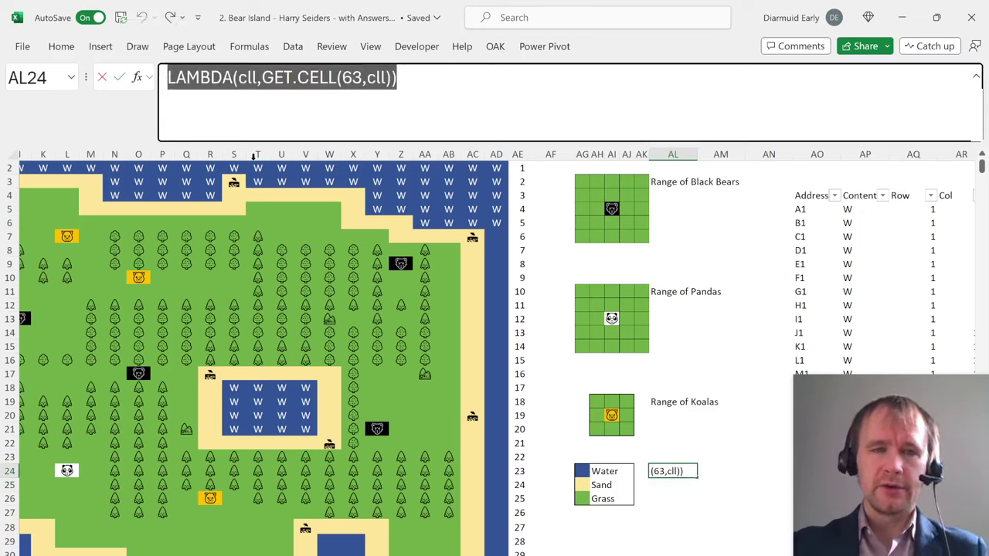
key(Escape)
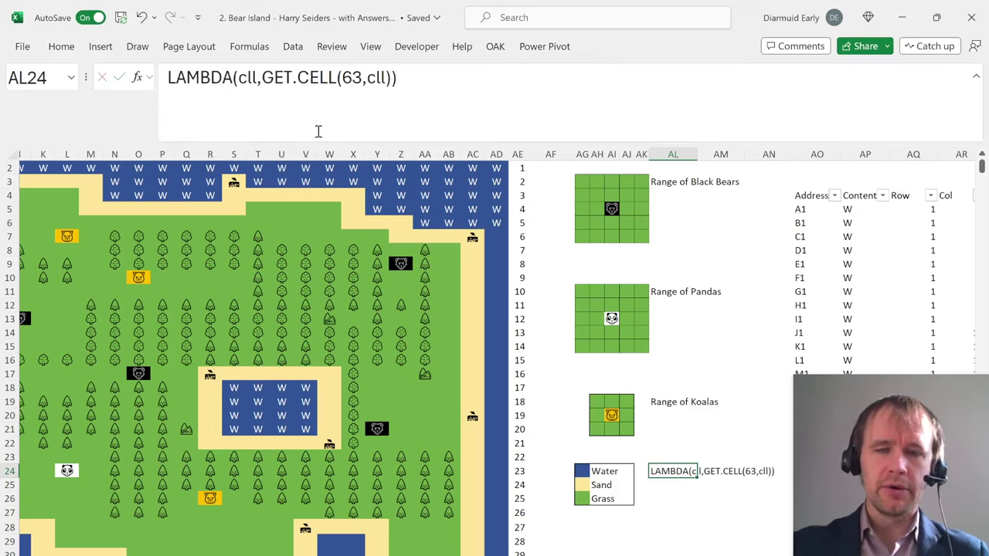
key(ctrl+F3)
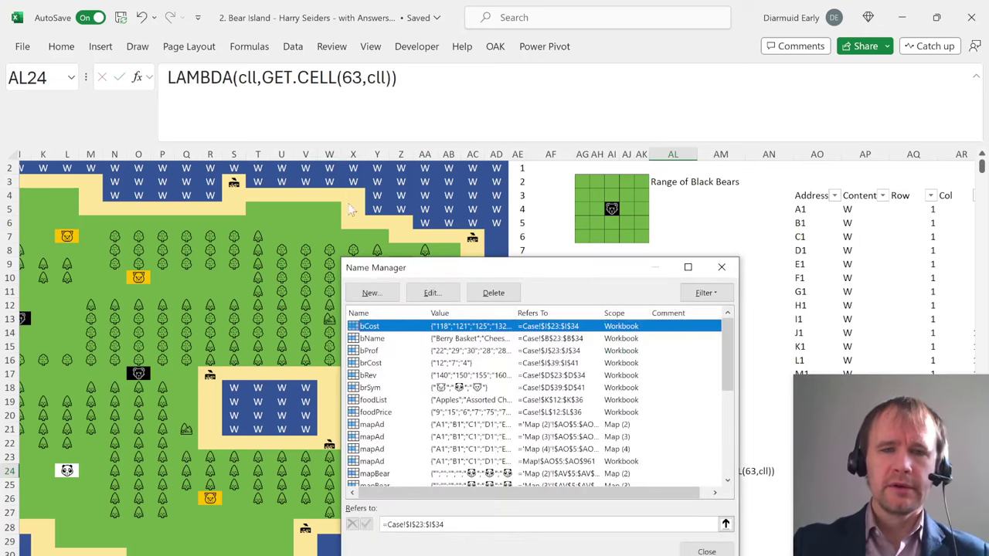
Define a new name cellCol referring to =LAMBDA(cll,GET.CELL(63,cll)).
click(369, 296)
text(ce)
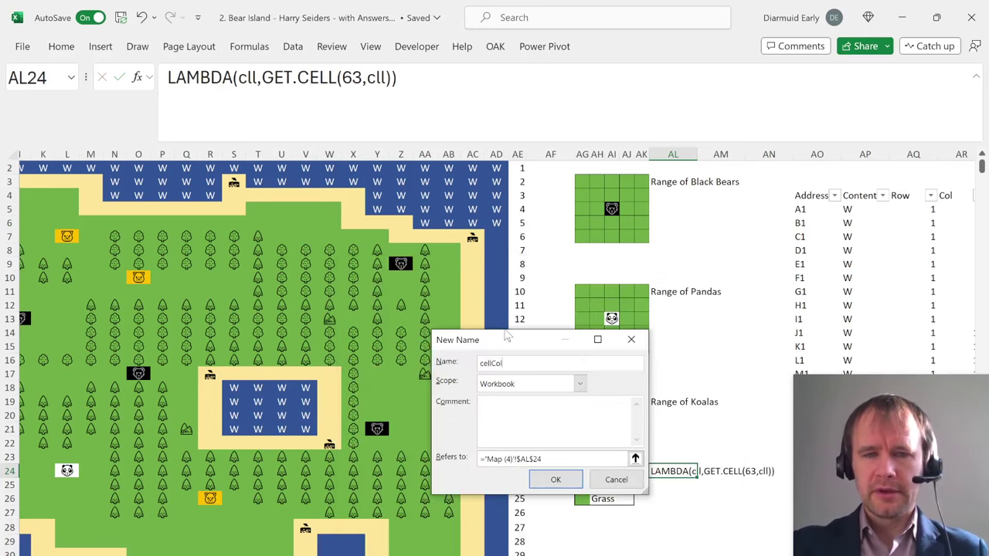
text(llCol)
key(Tab)
key(Tab)
key(Tab)
key(ctrl+v)
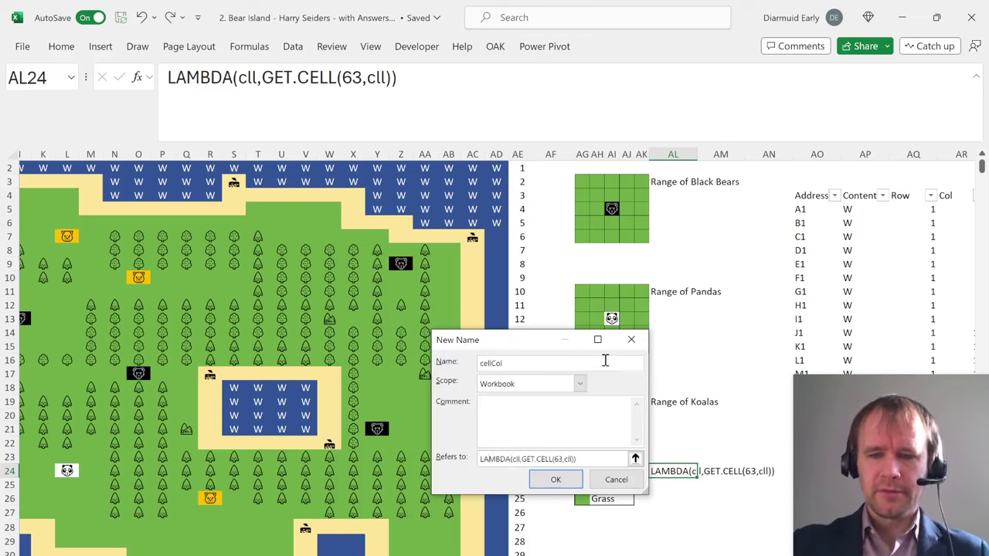
text(=)
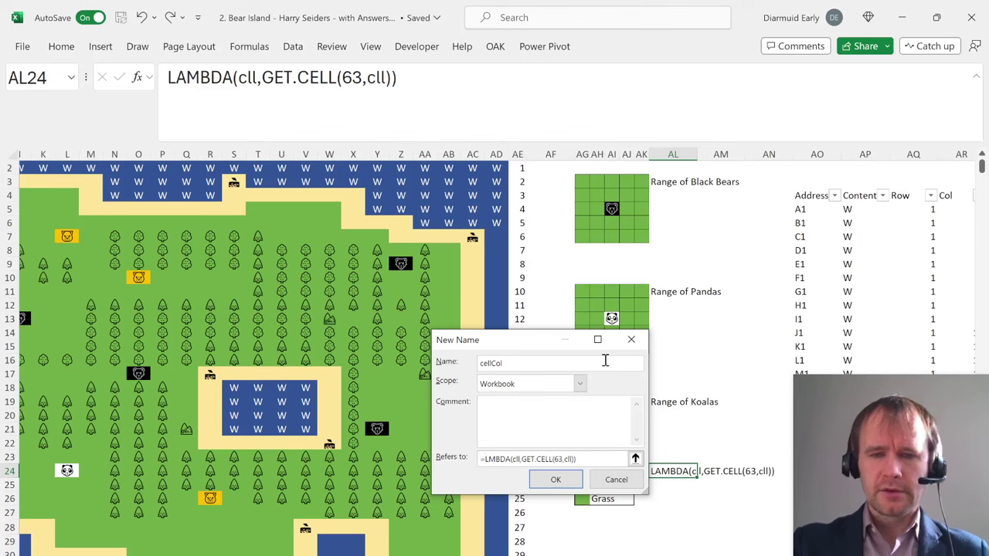
click(556, 480)
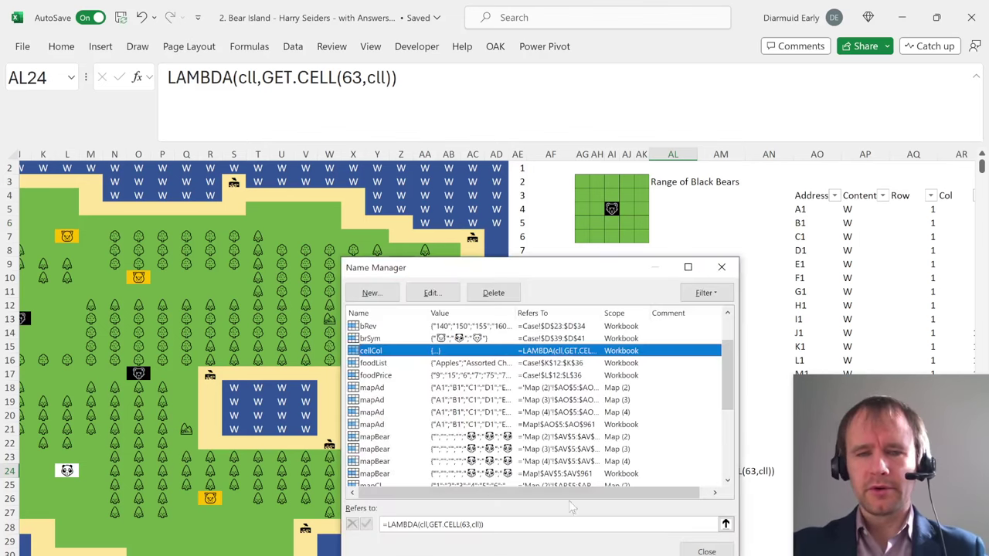
Enter =cellCol(AG24) in AL24 and fill it down to AL26.
click(686, 552)
text(=)
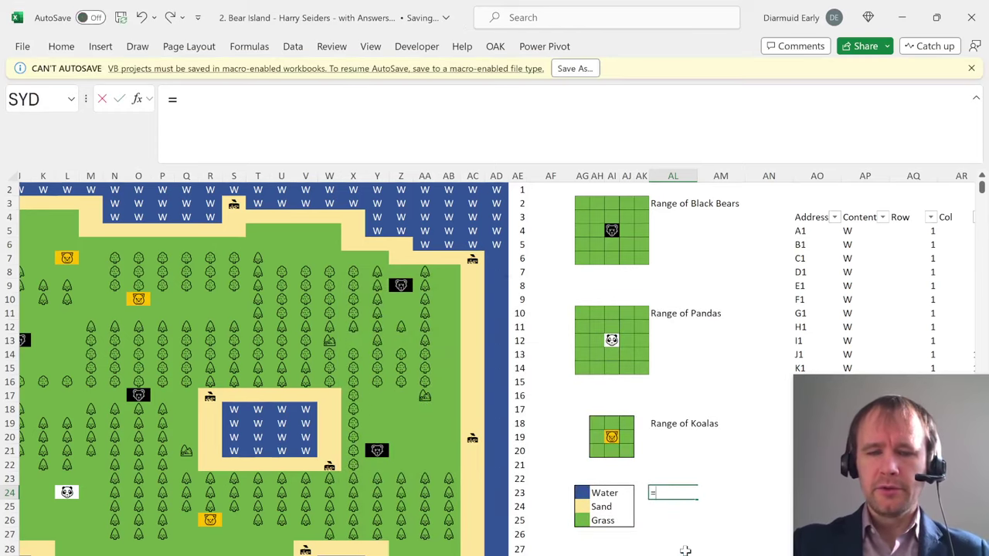
text(cel)
key(Down)
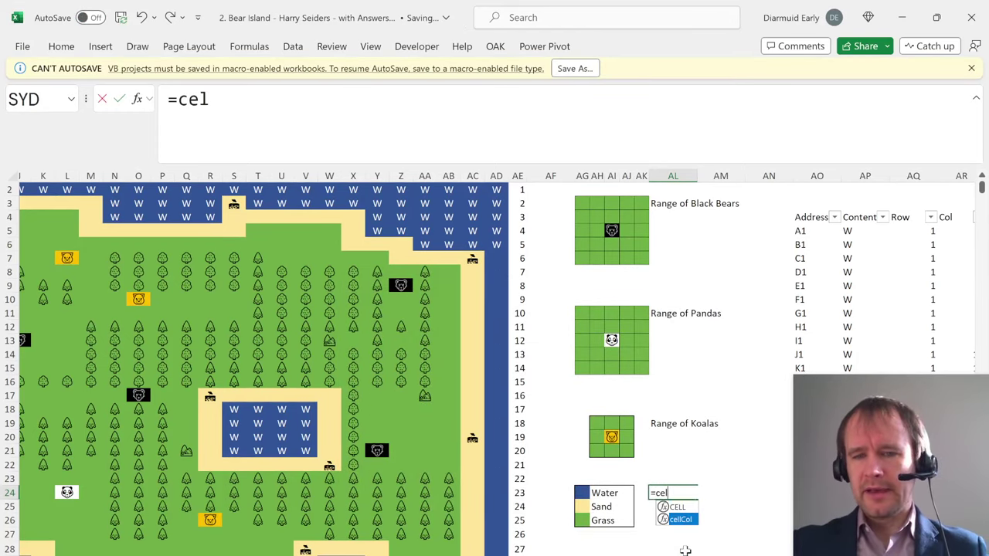
key(Tab)
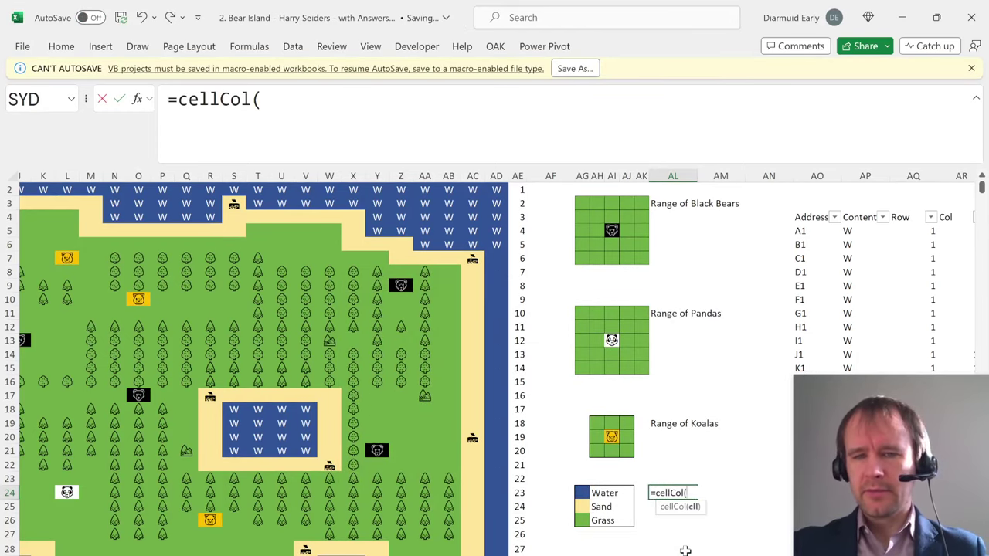
click(581, 493)
key(Return)
key(Up)
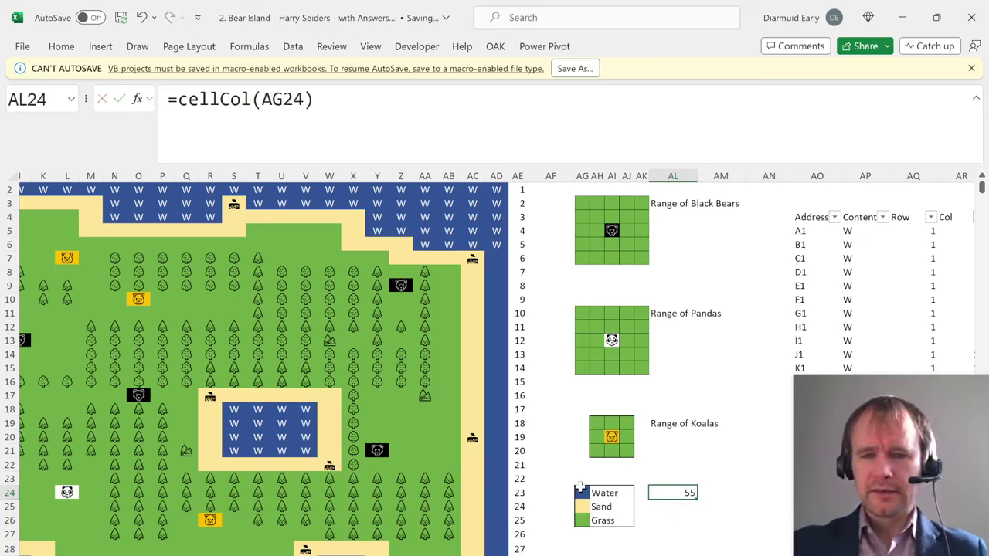
key(shift+Down)
key(shift+Down)
key(ctrl+d)
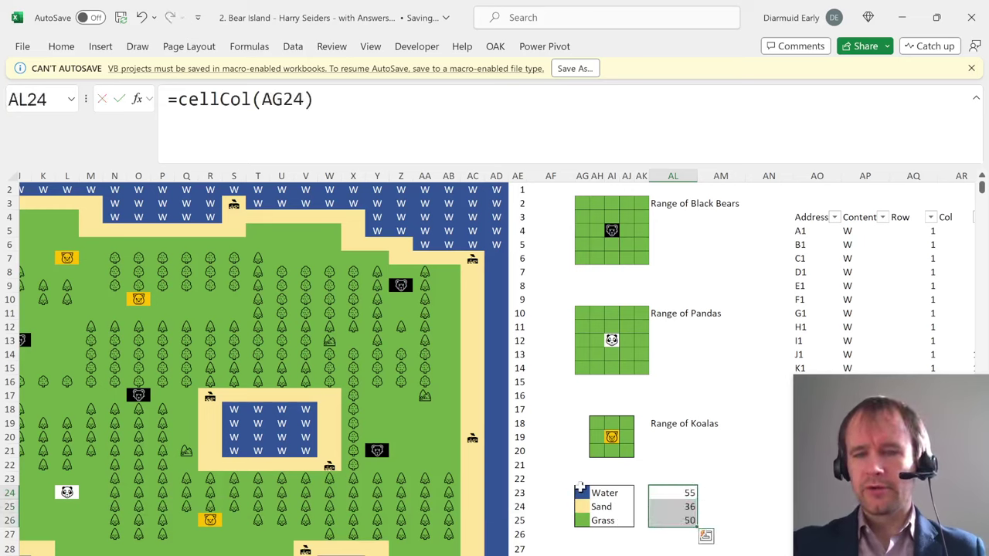
Check the formulas behind the colour codes 55, 36 and 50 for Water, Sand and Grass.
click(658, 492)
double_click(658, 492)
key(Escape)
double_click(673, 506)
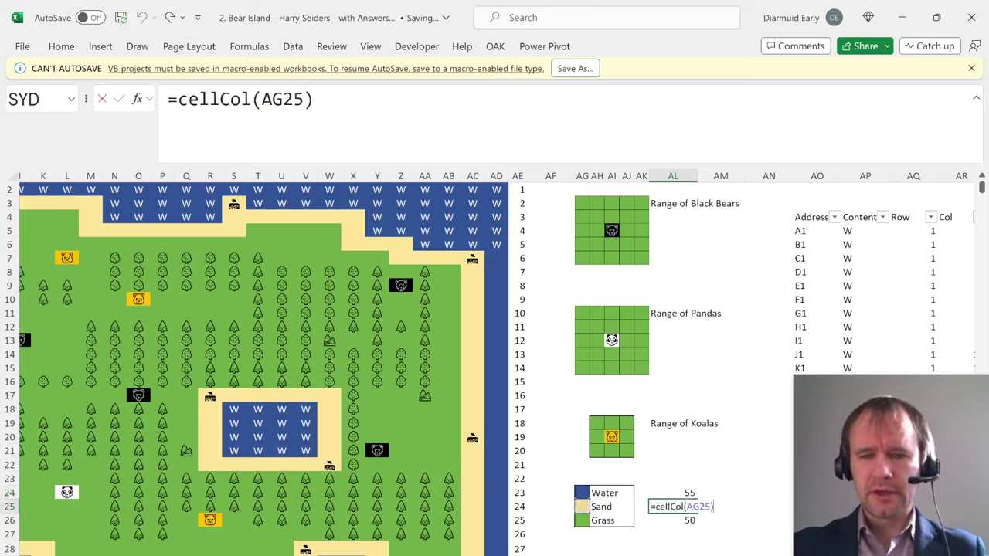
click(673, 520)
double_click(673, 520)
click(674, 493)
key(shift+Down)
key(shift+Down)
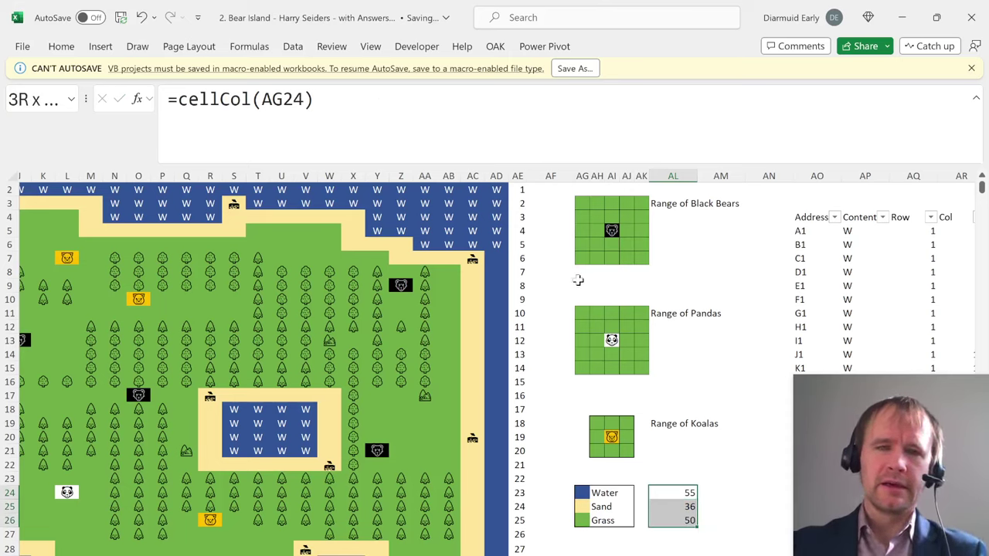
key(ctrl+F3)
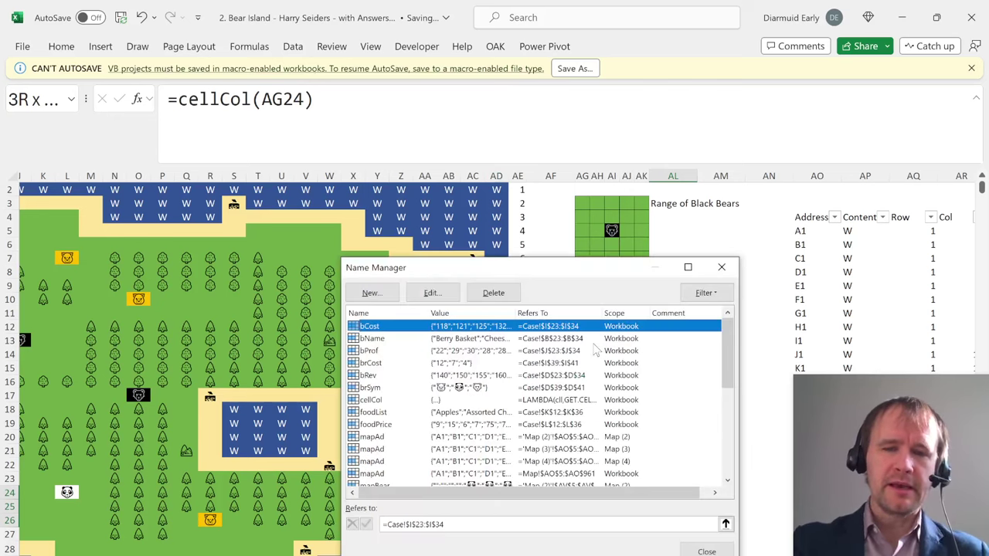
click(389, 401)
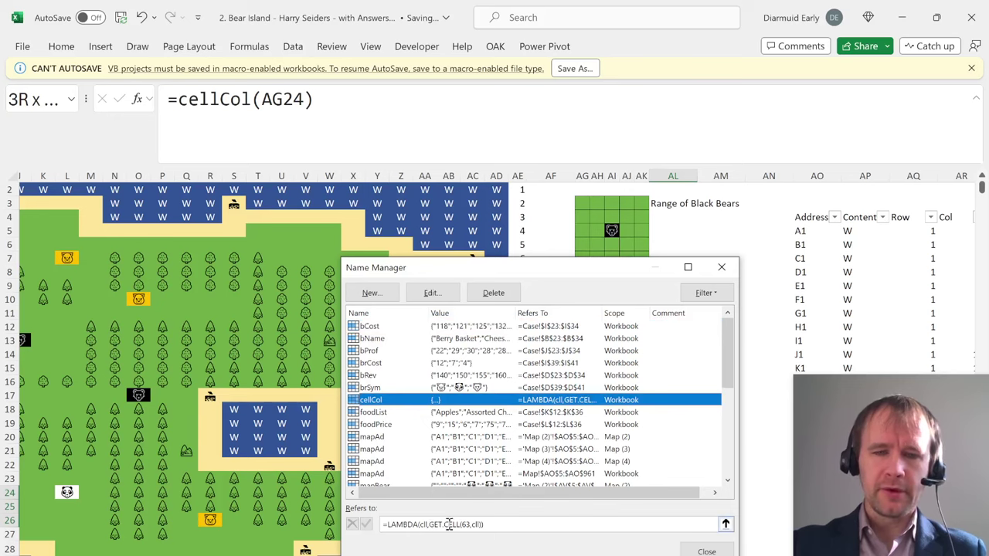
key(Escape)
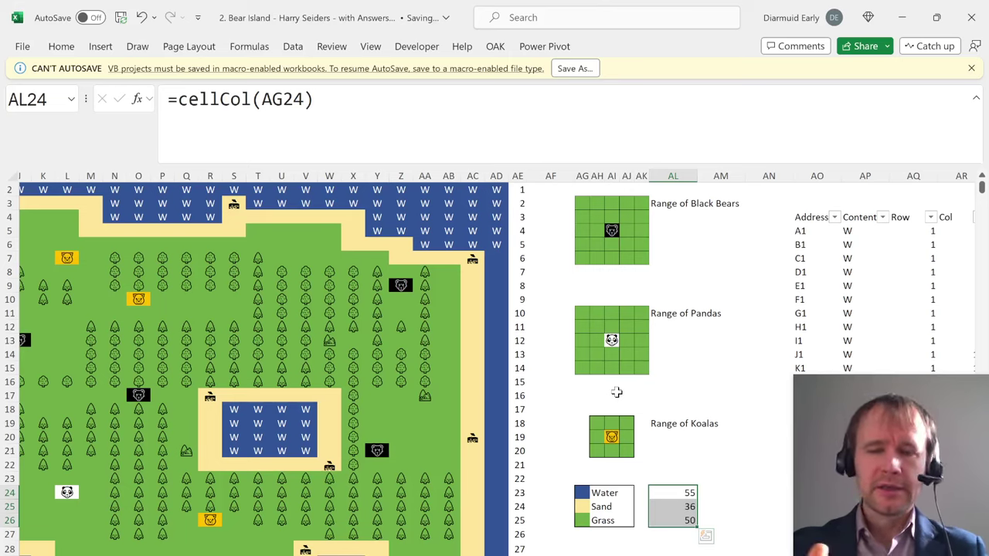
Switch to the Finals Eve Online workbook and move to the 29 result in M4.
key(ctrl+q)
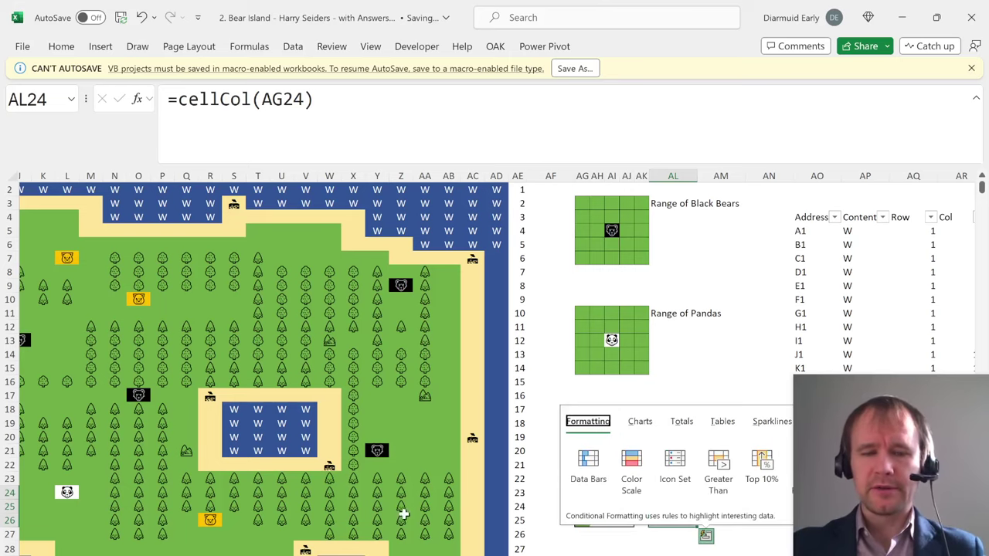
key(Escape)
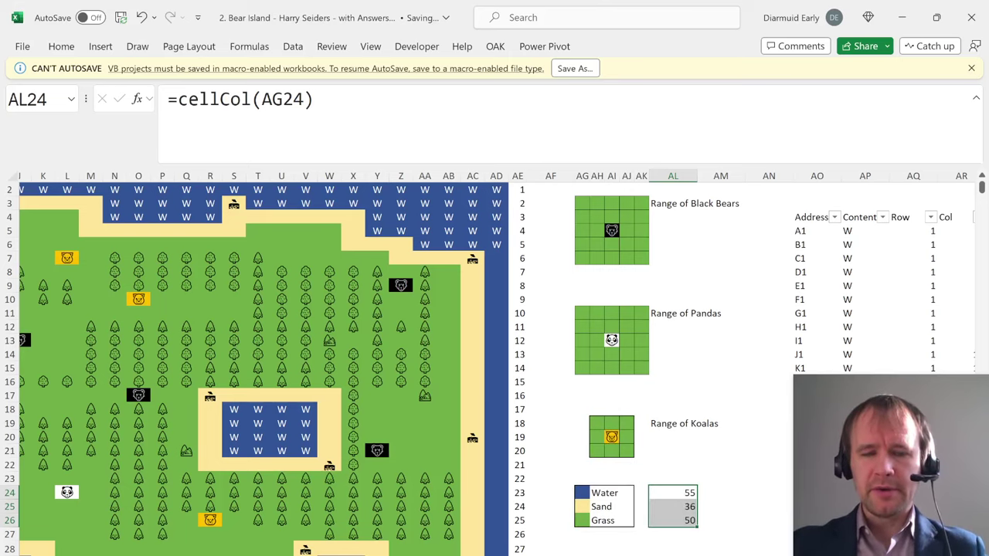
mouse_move(400, 555)
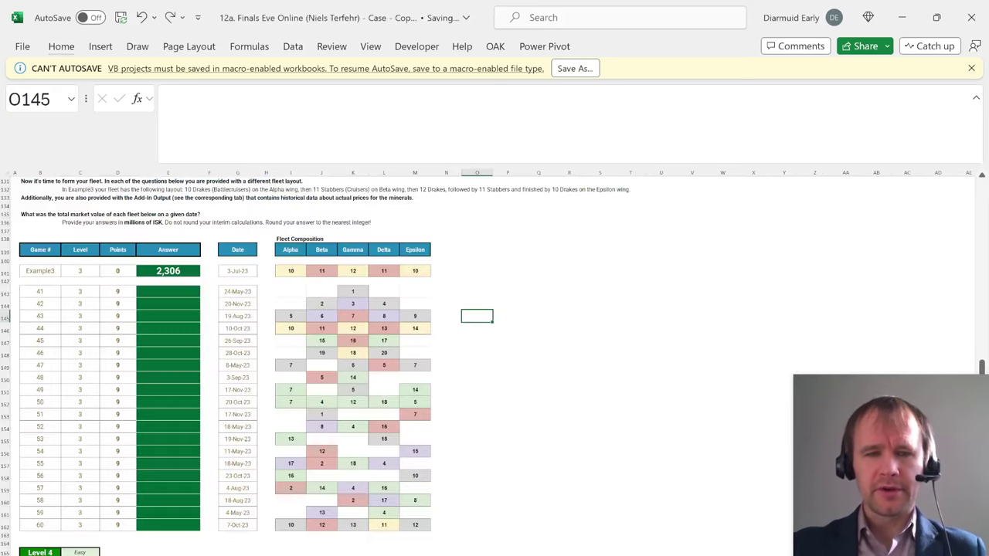
click(558, 541)
key(Left)
key(Up)
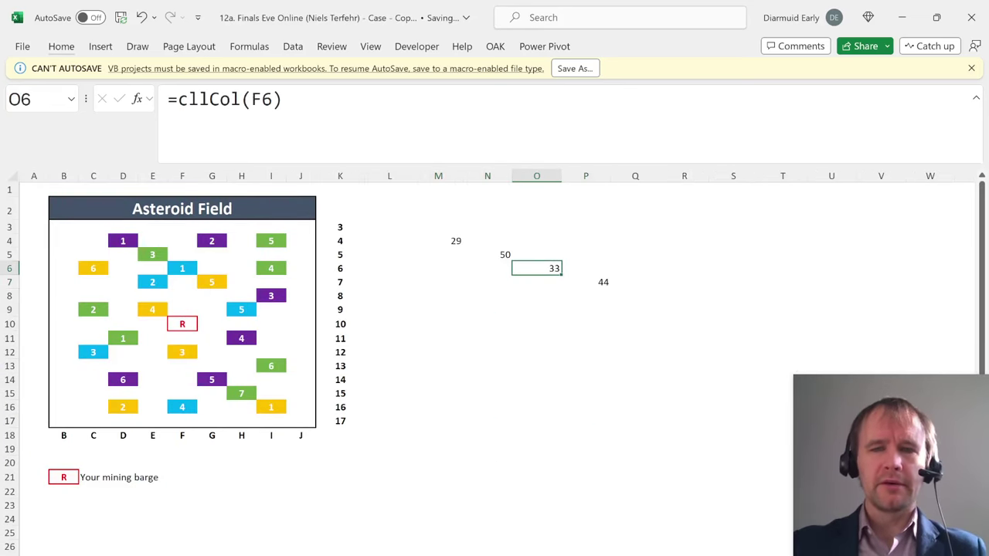
key(Left)
key(Up)
key(Left)
key(Up)
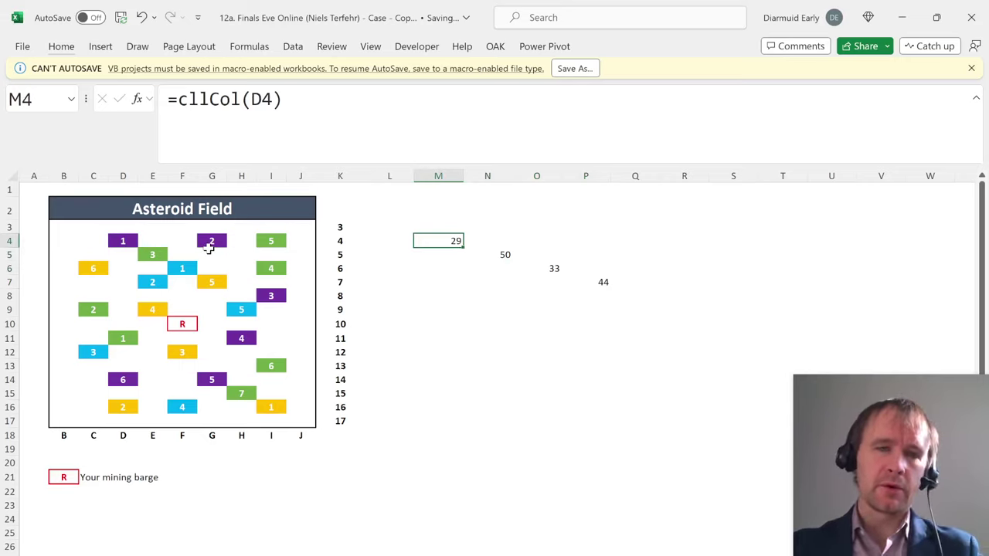
Step through the diagonal coloured asteroid cells from D4 to G7 and back.
click(120, 239)
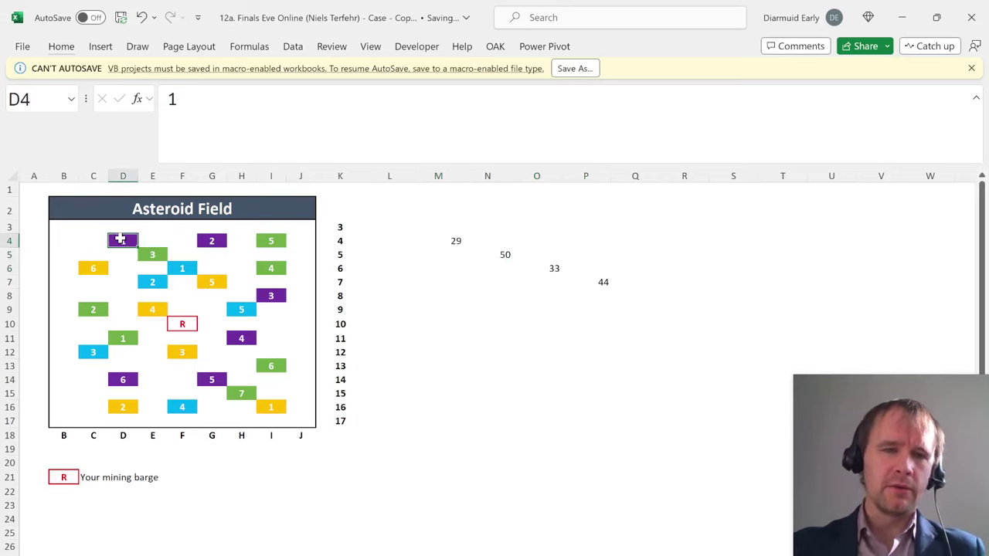
key(Right)
key(Down)
key(Right)
key(Down)
key(Right)
key(Down)
click(120, 239)
key(Right)
key(Down)
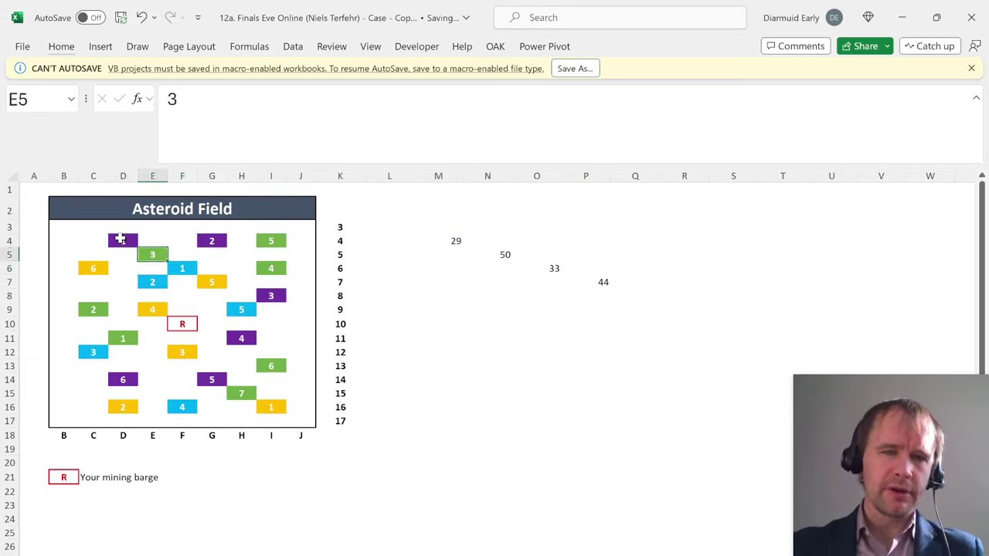
key(Right)
key(Down)
key(Right)
key(Down)
key(Left)
key(Up)
key(Left)
key(Up)
key(Left)
key(Up)
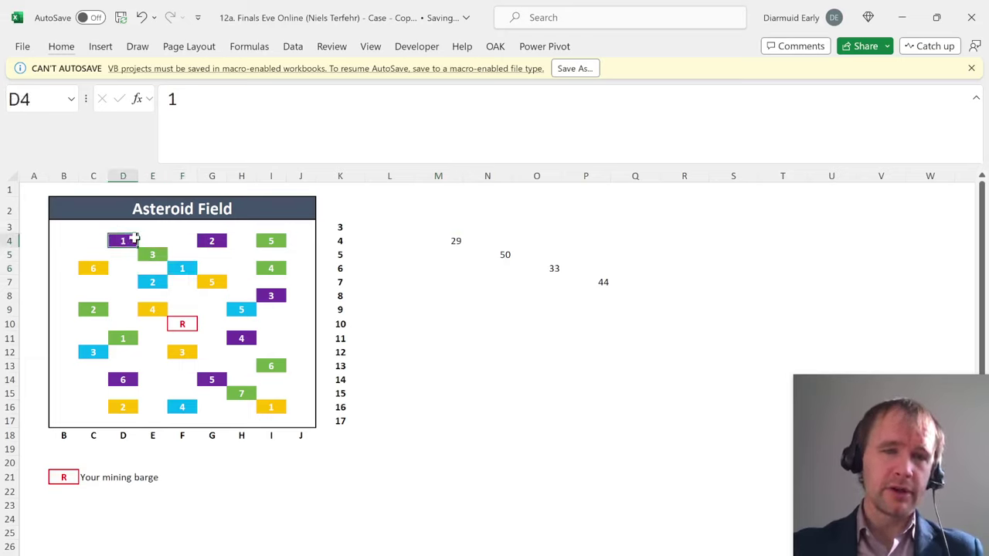
Inspect the cllCol formula in M4 and the codes 29, 50, 33, 44, then switch to the fleet sheet.
click(454, 241)
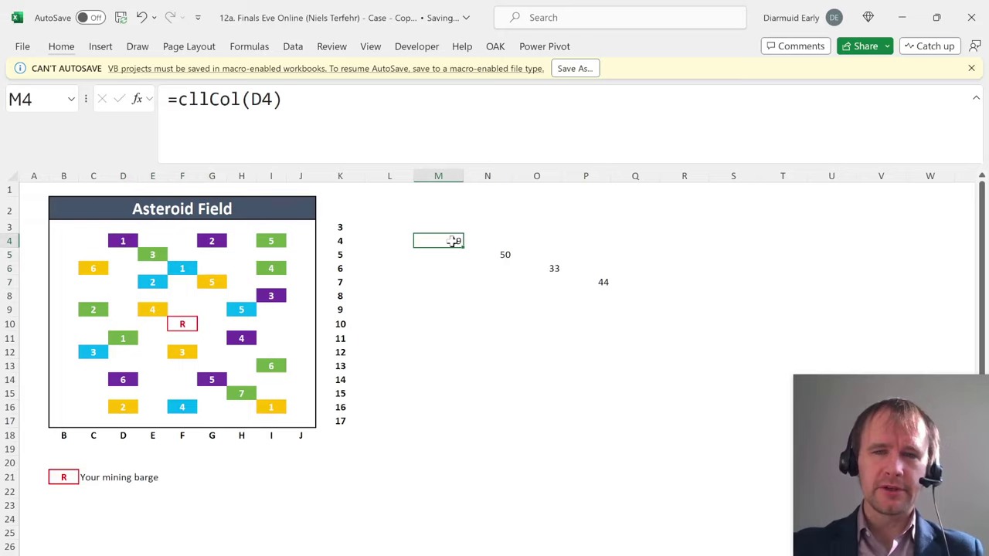
click(330, 119)
key(Escape)
key(Right)
key(Down)
key(Right)
key(Down)
key(Right)
key(Down)
key(Left)
key(Up)
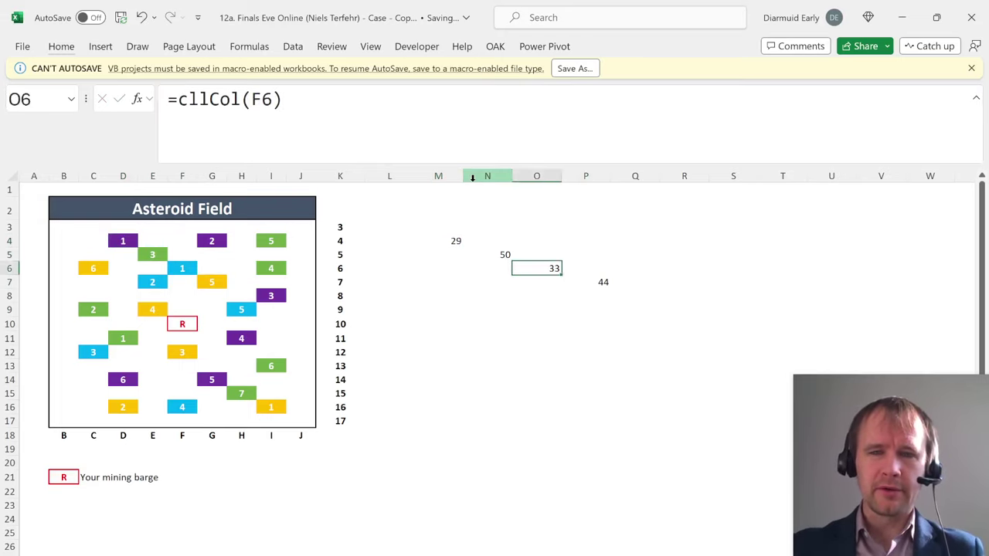
key(Left)
key(Up)
key(Left)
key(Up)
key(Right)
key(Down)
key(Right)
key(Down)
key(Right)
key(Down)
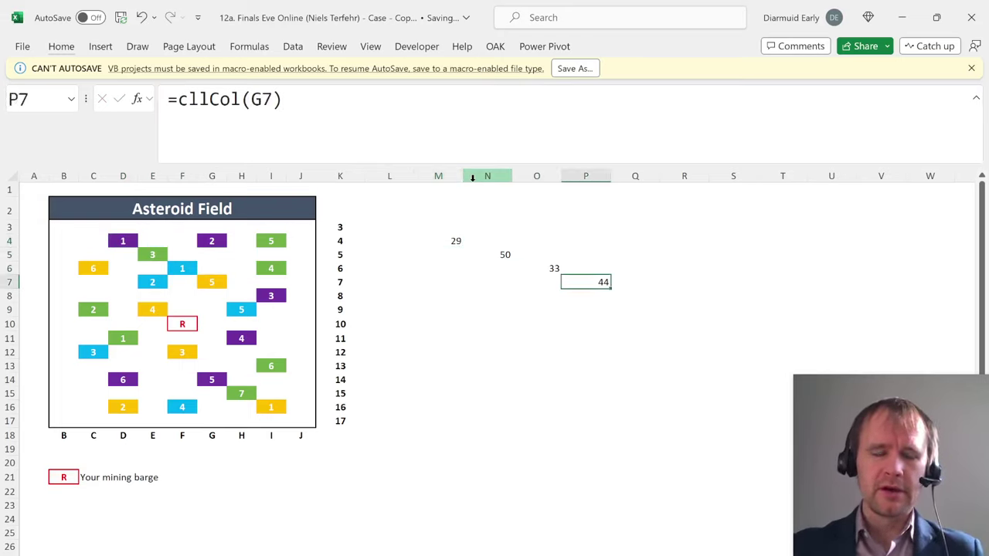
key(ctrl+Page_Down)
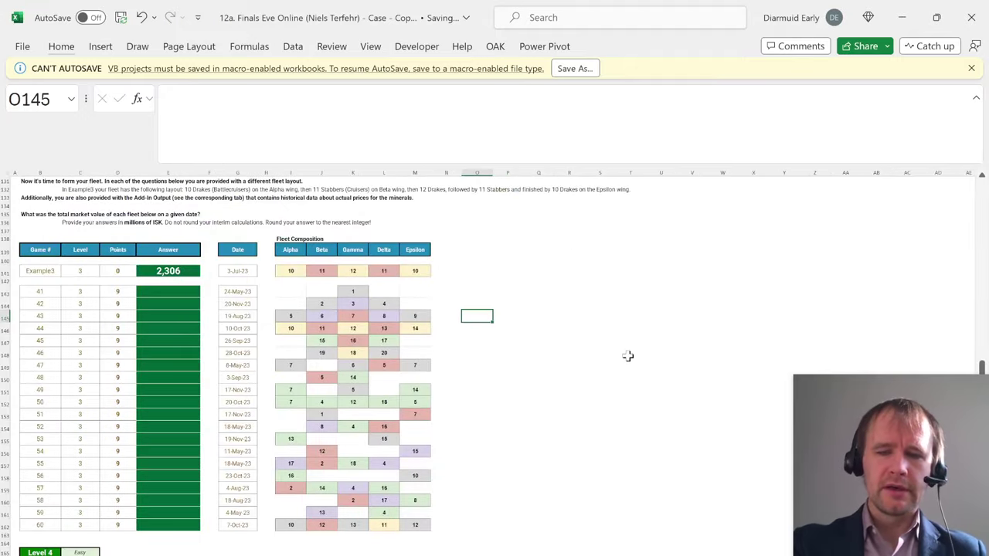
Enter =cllCol(G40) in F40 and fill it down to F43.
key(ctrl+Page_Up)
scroll(411, 421, down, 10)
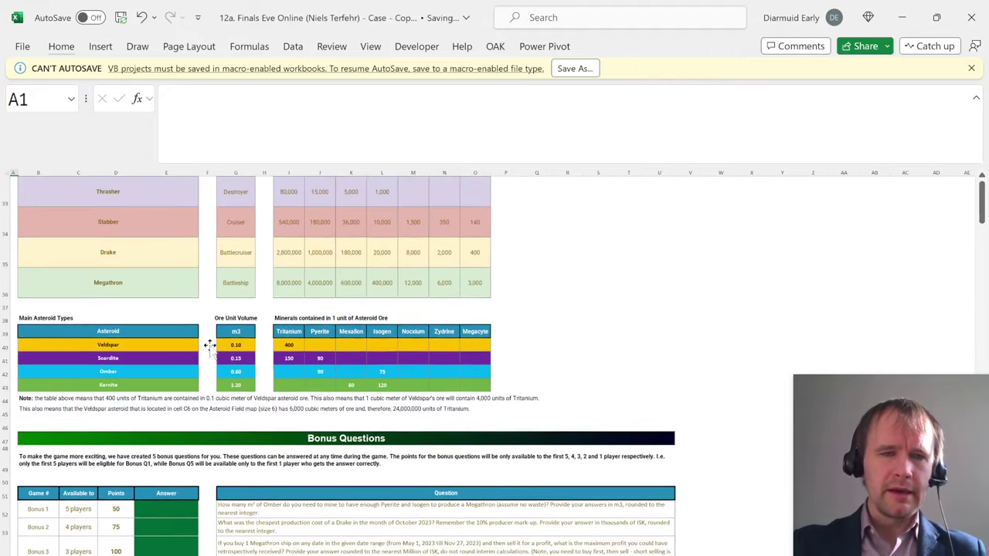
click(207, 345)
text(=g)
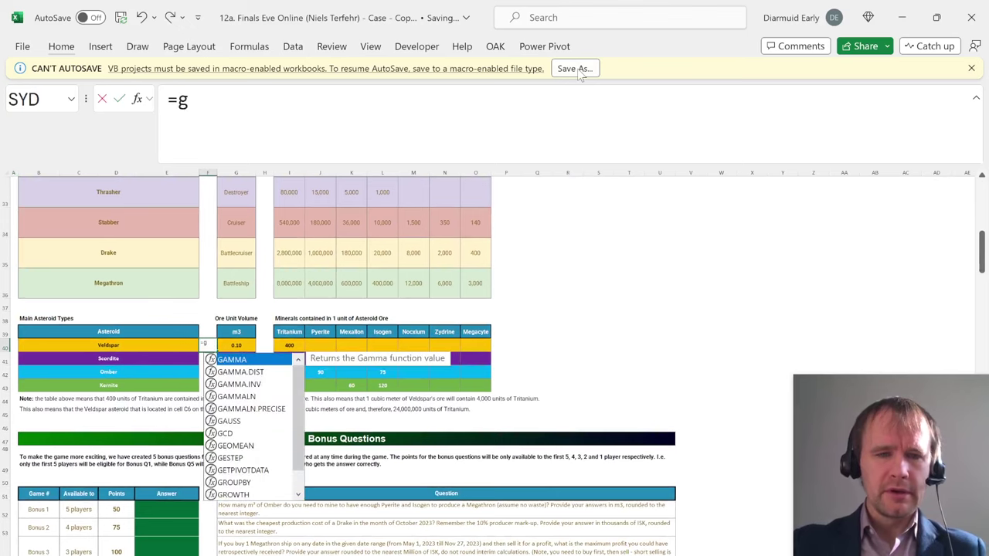
key(BackSpace)
text(cll)
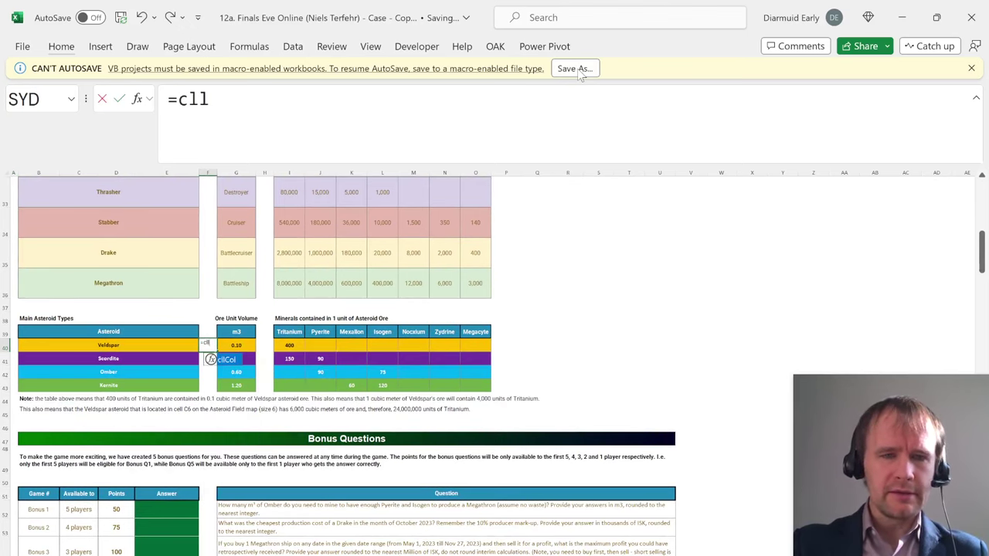
key(Tab)
key(Right)
key(ctrl+Return)
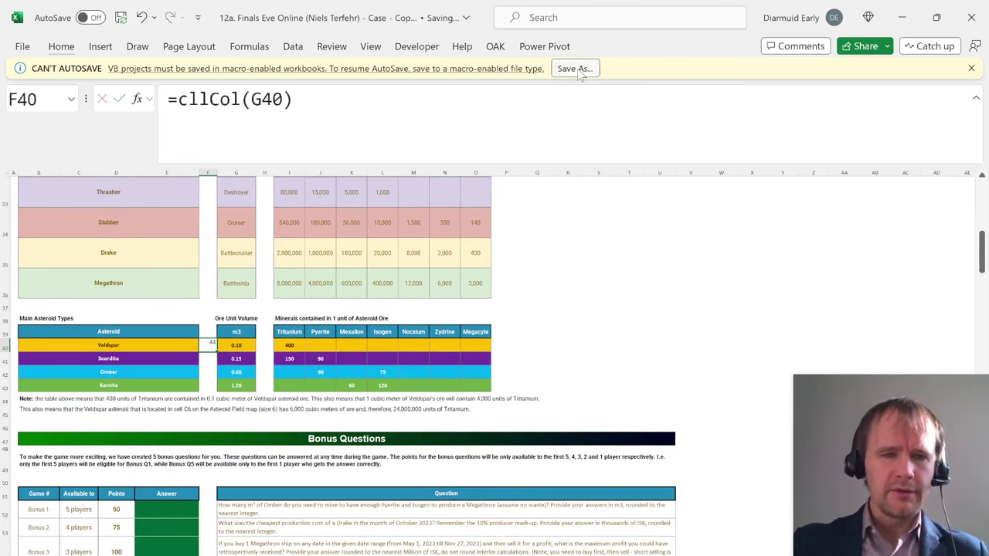
key(shift+Down)
key(shift+Down)
key(shift+Down)
key(ctrl+d)
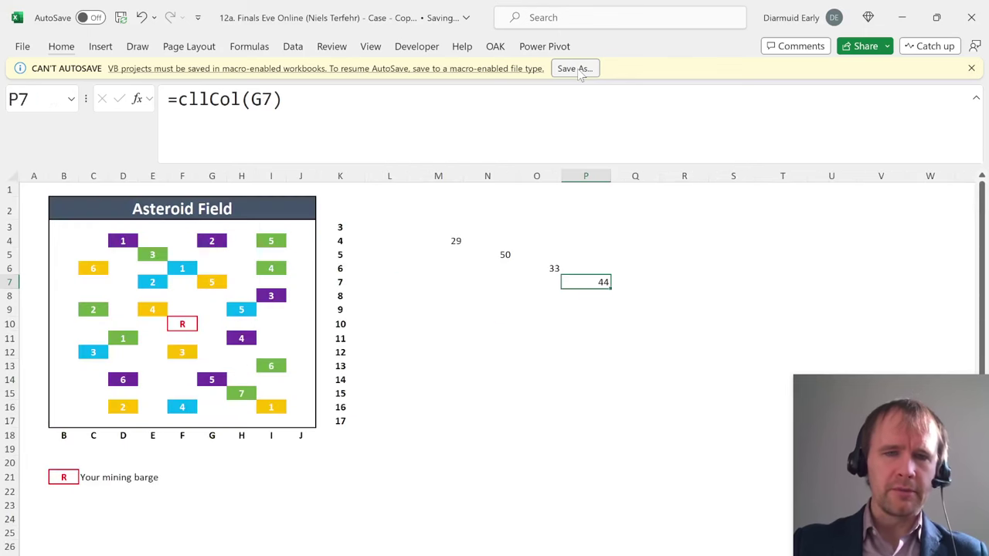
Compare the results 44, 29, 33, 50 with the Asteroid Field codes for Veldspar to Kernite.
click(457, 240)
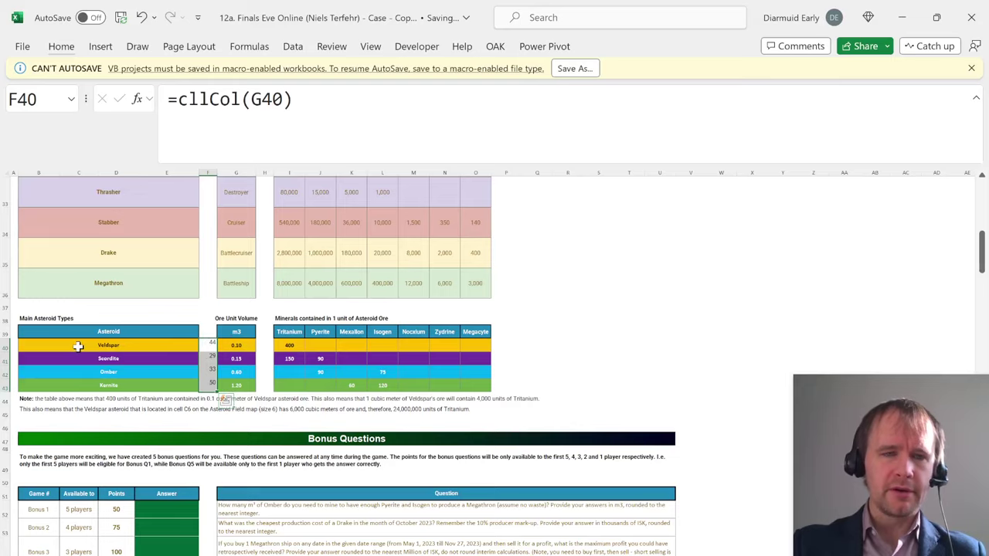
drag(77, 345, 73, 382)
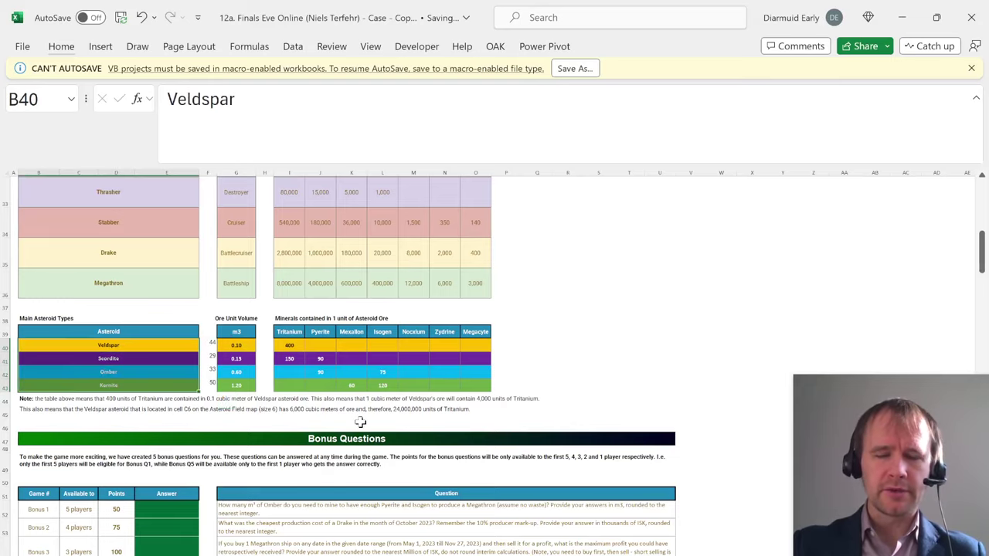
scroll(360, 422, down, 20)
scroll(359, 422, up, 7)
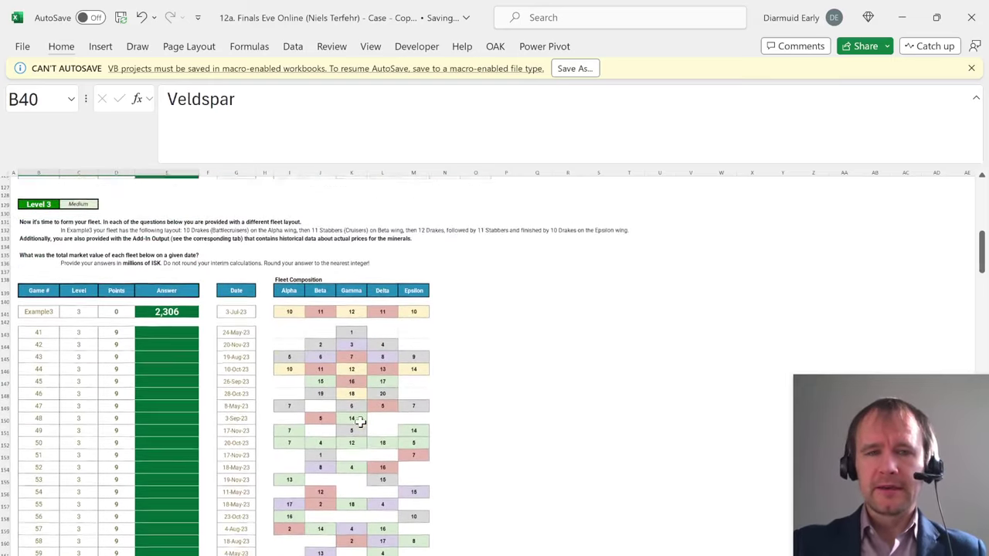
click(287, 333)
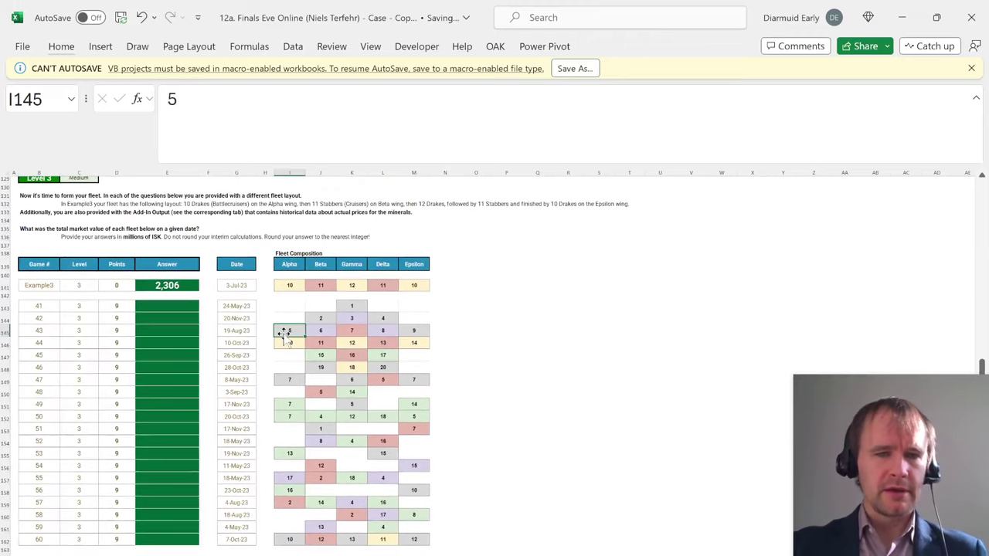
key(Right)
key(Right)
key(Right)
key(Right)
key(Right)
key(Right)
key(Right)
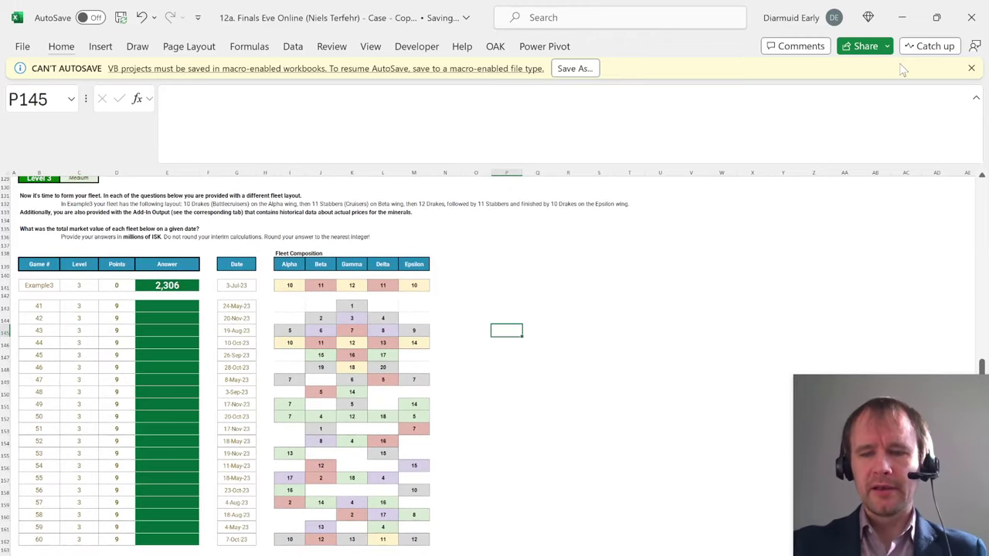
text(=cllCol()
key(Left)
key(Left)
key(Left)
key(Left)
key(Left)
key(Left)
key(Left)
key(Left)
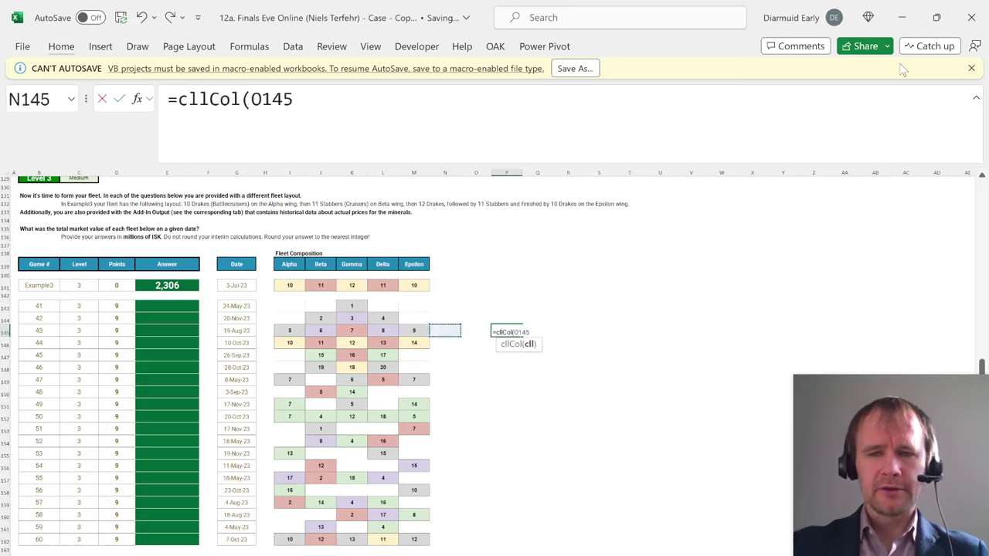
key(Right)
text())
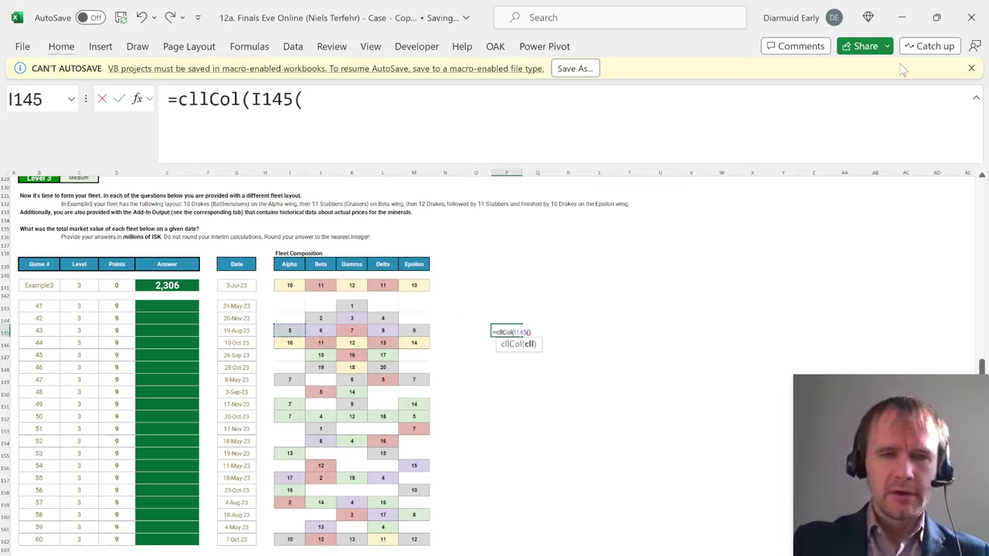
key(BackSpace)
key(Return)
key(Up)
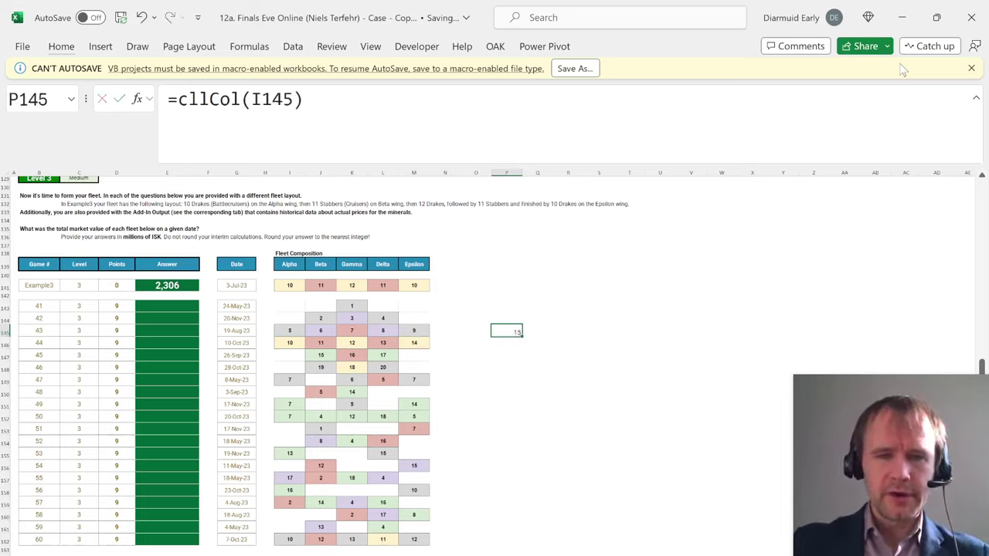
key(ctrl+c)
key(Right)
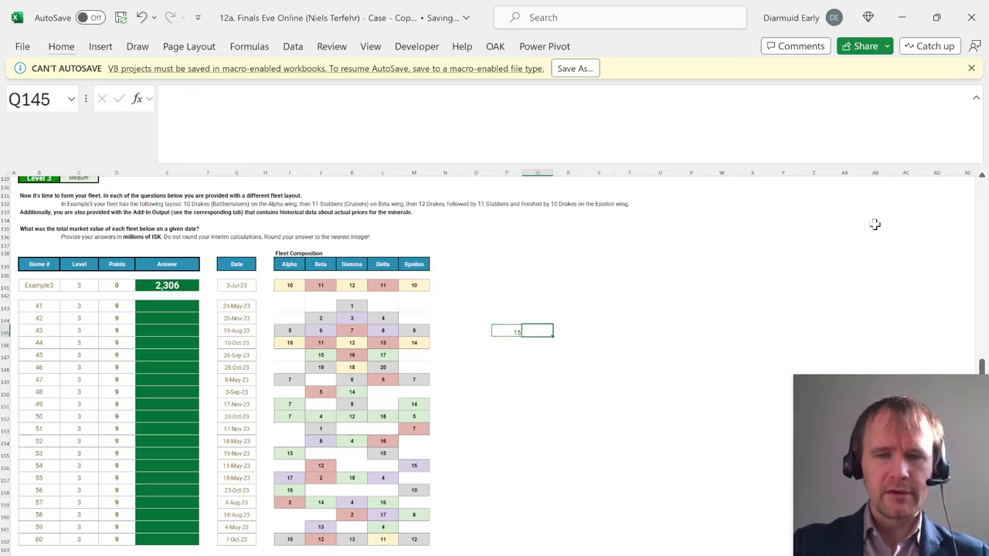
key(ctrl+v)
key(F2)
key(Escape)
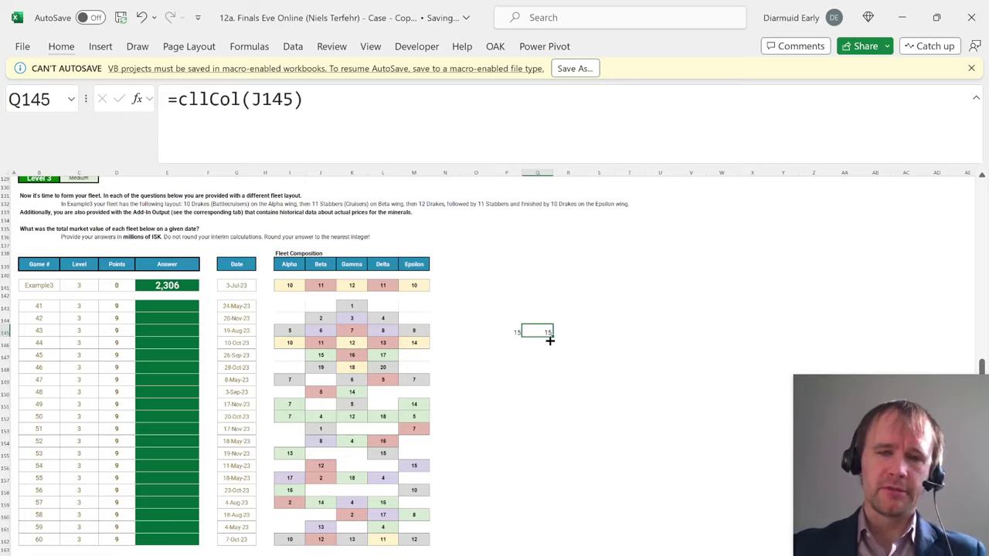
key(Left)
key(Left)
key(Left)
key(Left)
key(Left)
key(shift+Right)
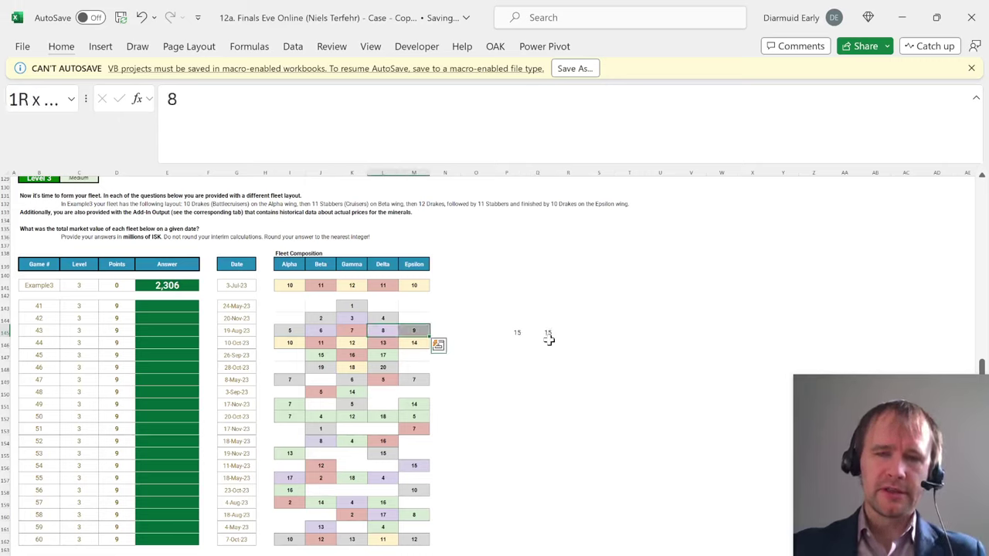
key(Right)
key(Right)
key(Right)
key(Right)
key(Right)
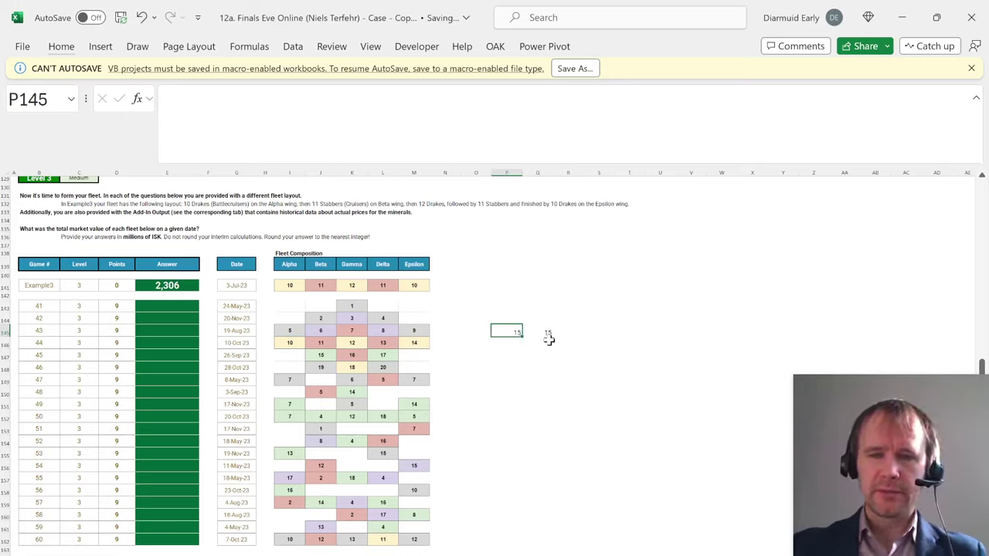
key(shift+Left)
key(Delete)
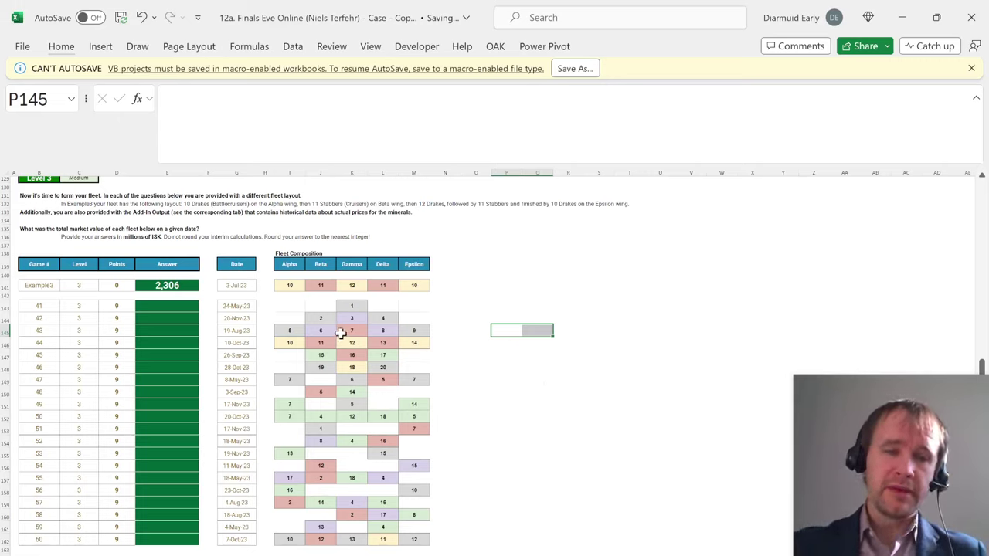
Open the VBA editor with Alt+F11 and highlight parts of the Immediate window command.
key(alt+F11)
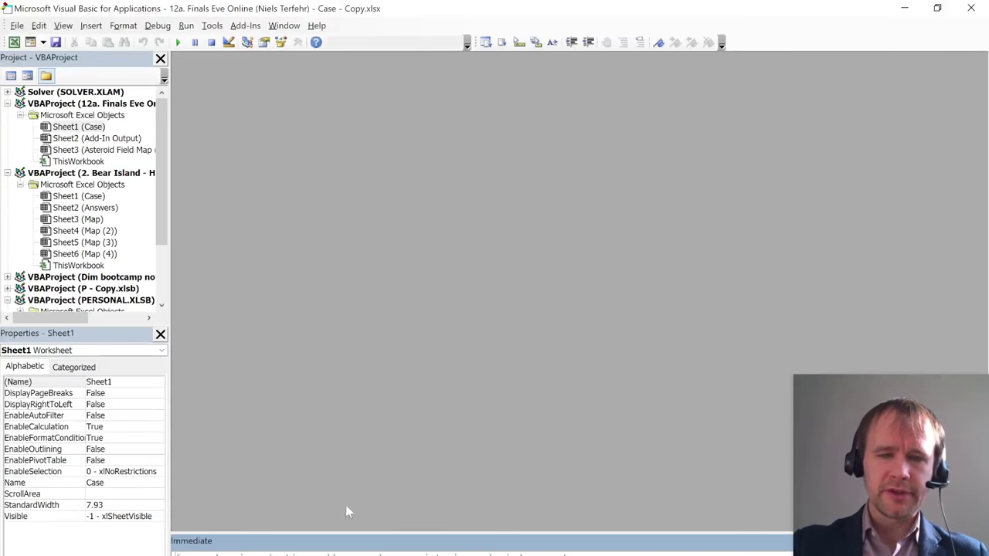
drag(581, 553, 168, 553)
click(171, 553)
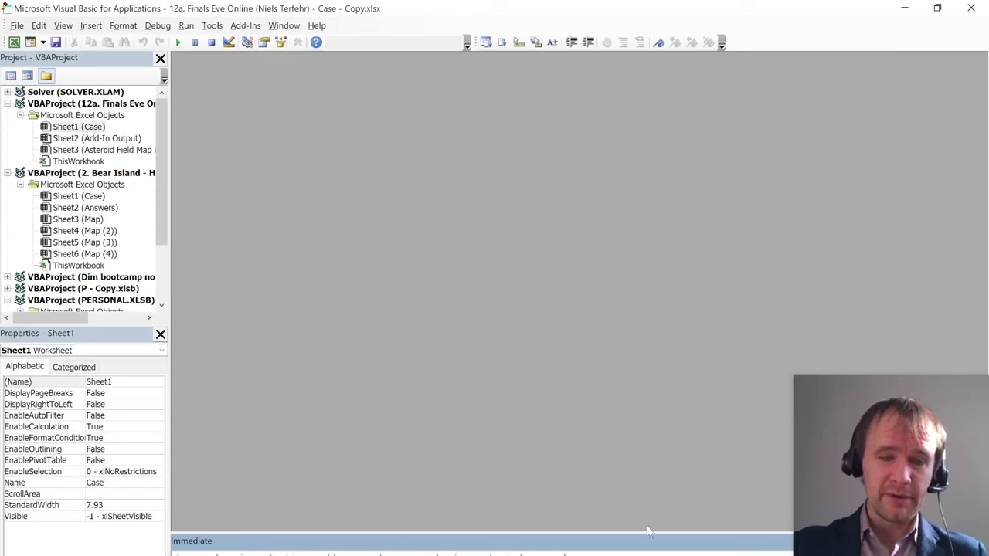
key(ctrl+a)
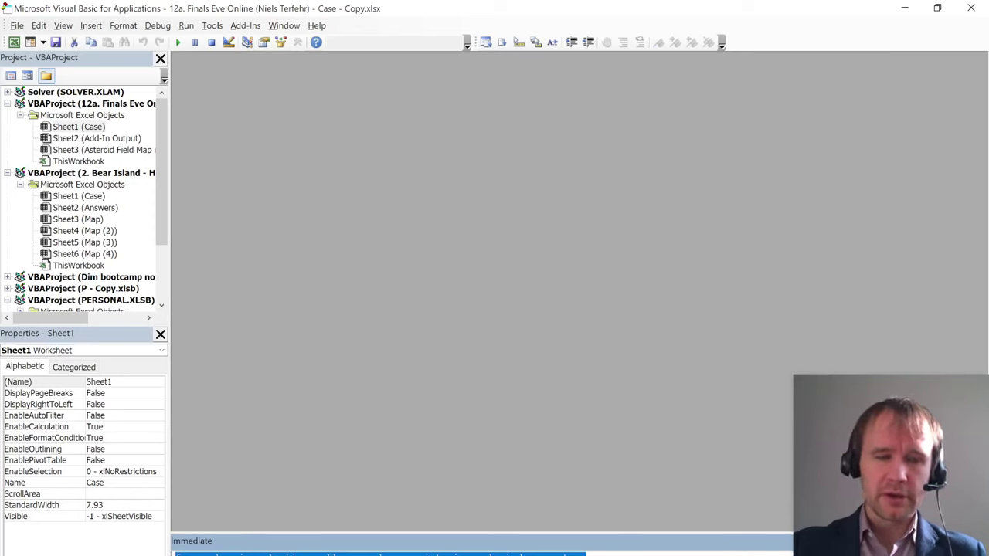
key(Right)
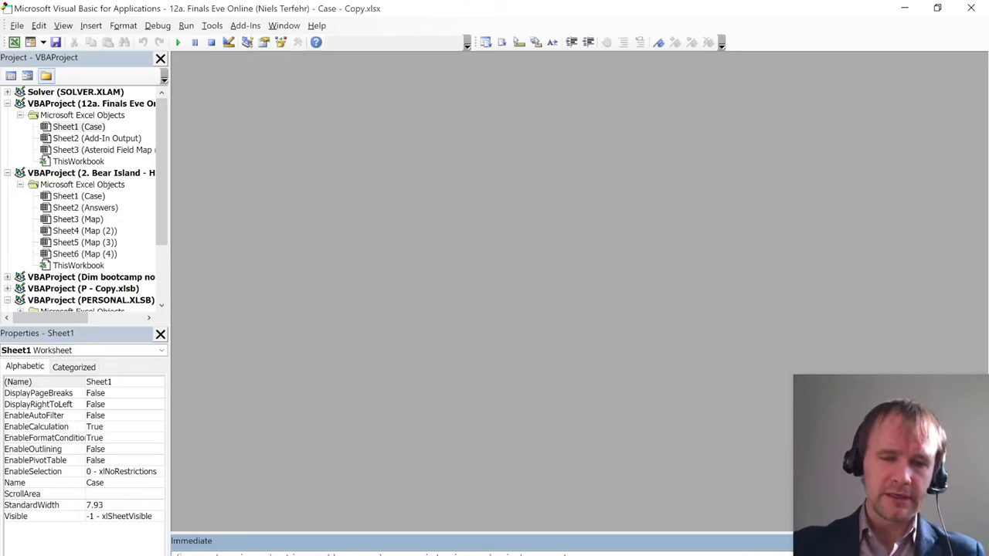
drag(227, 554, 234, 555)
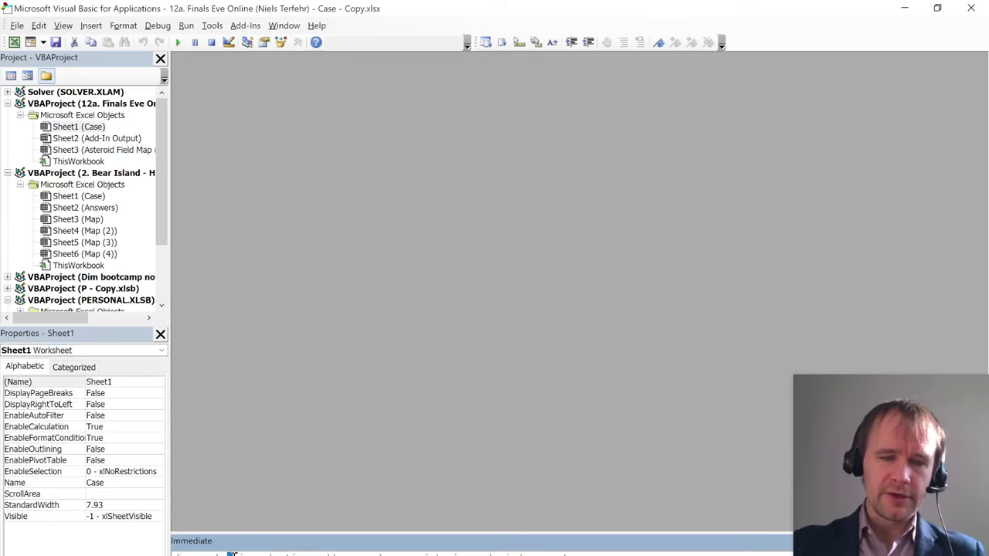
drag(354, 554, 534, 554)
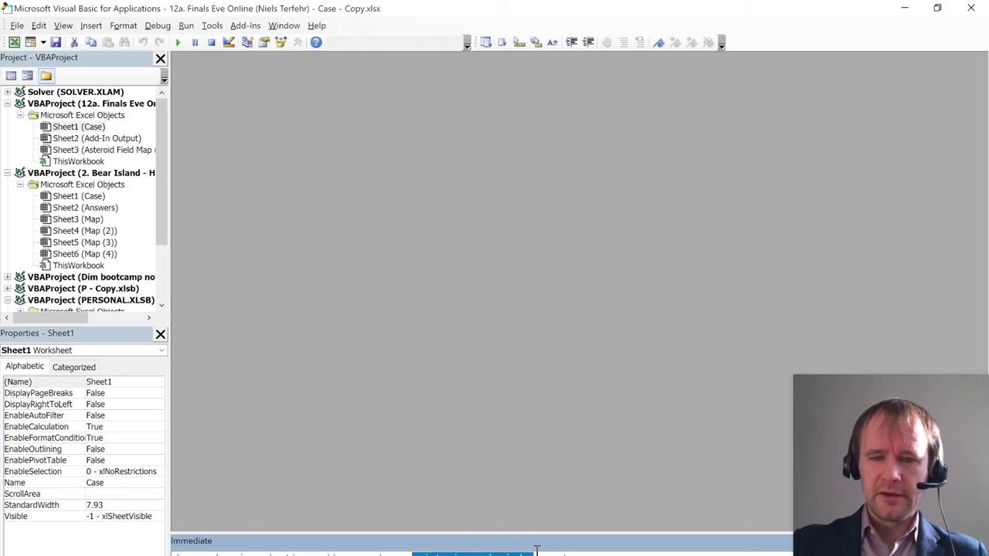
click(585, 554)
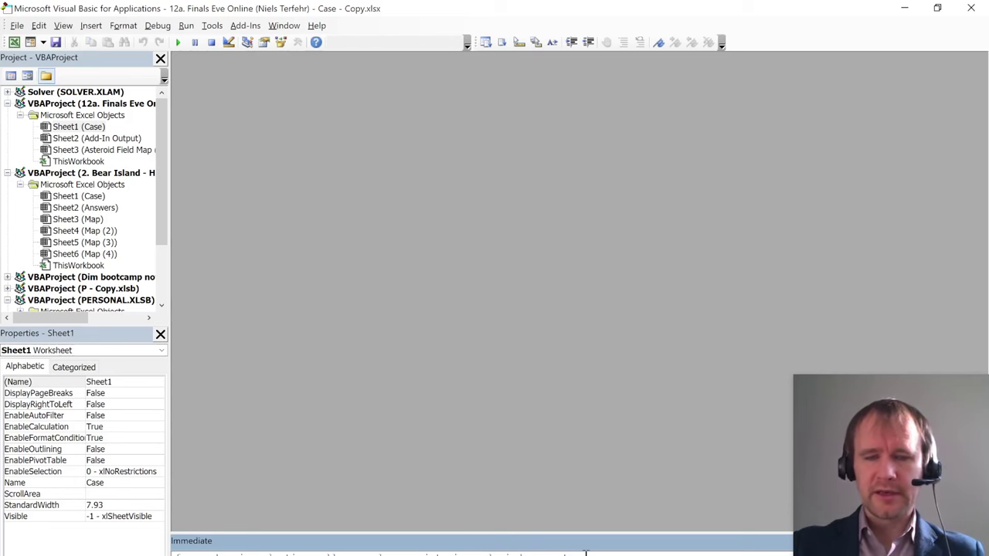
Copy the Example3 fleet row I141:M141 to O141:S141.
key(alt+F11)
click(284, 286)
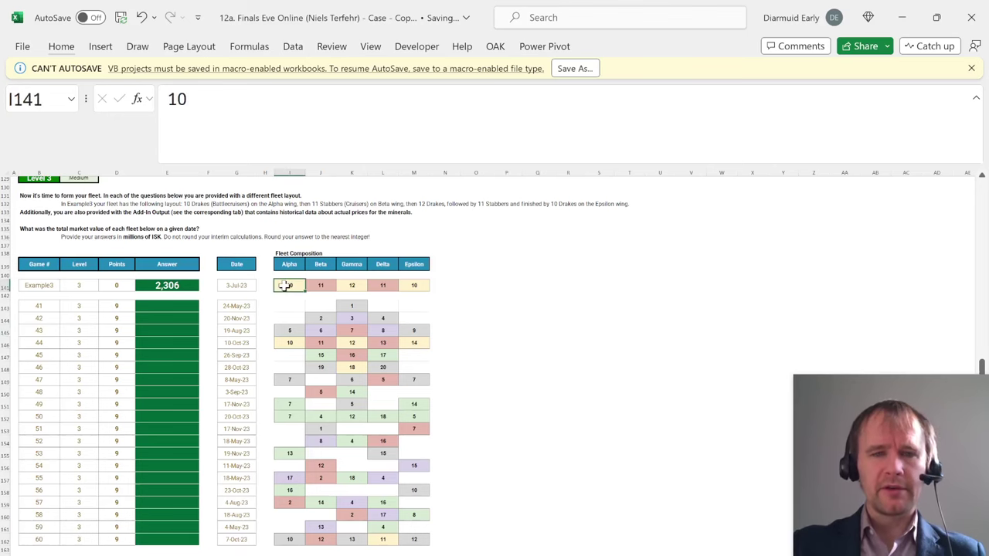
key(ctrl+shift+Right)
key(ctrl+c)
click(487, 284)
key(ctrl+v)
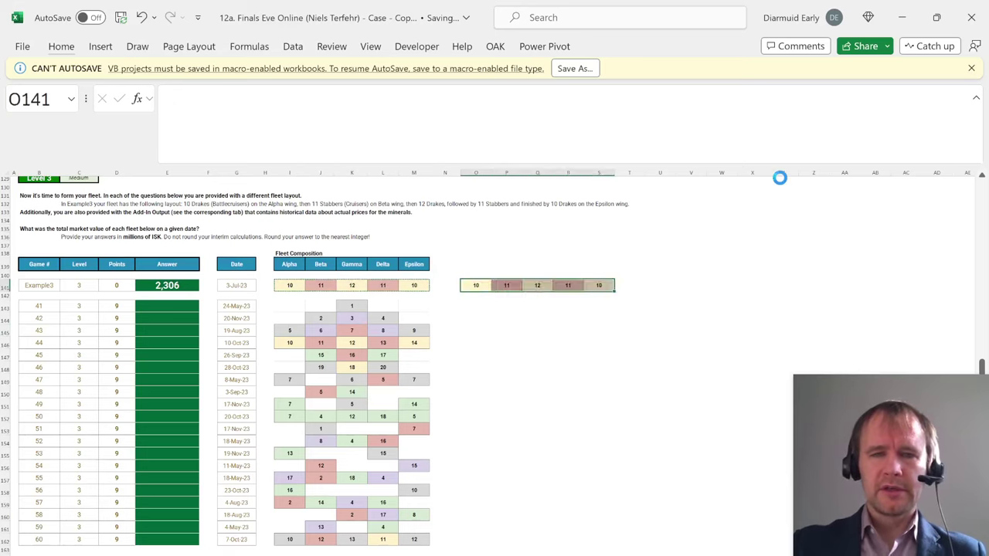
Try the colors macro from the Macro list and check the values in O141:S141.
key(alt+F8)
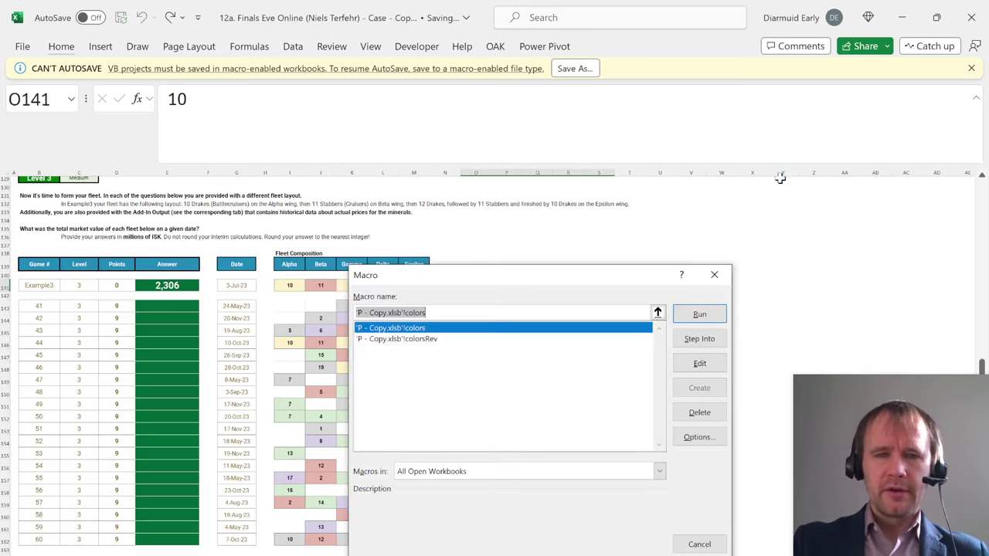
key(Return)
key(alt+F11)
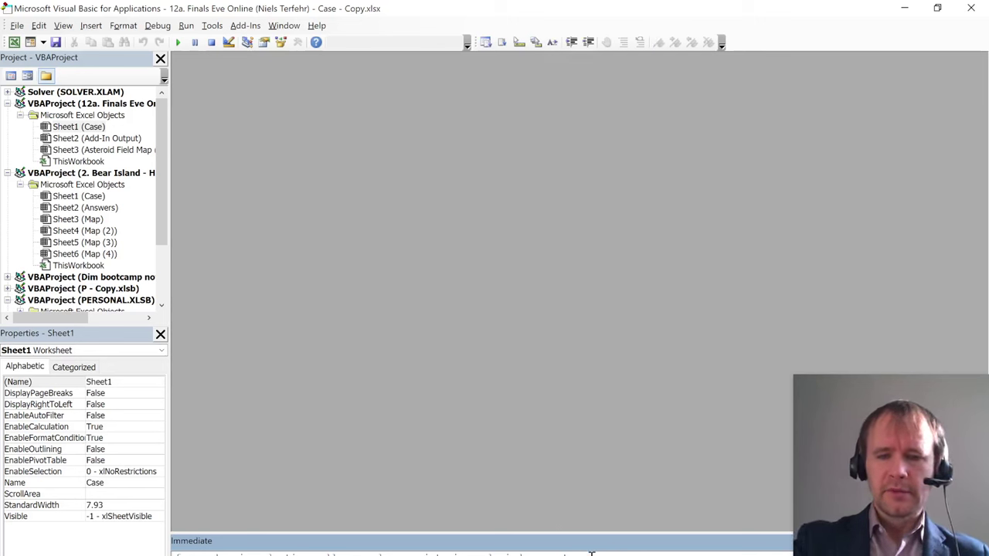
key(alt+F11)
click(477, 285)
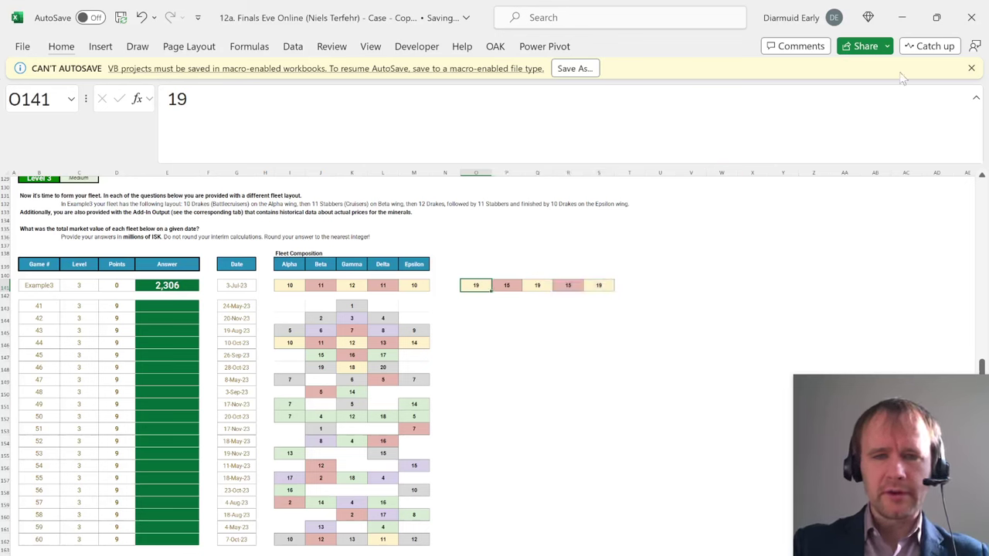
key(Right)
key(Right)
key(Right)
key(Right)
key(Left)
key(Left)
key(Left)
key(Left)
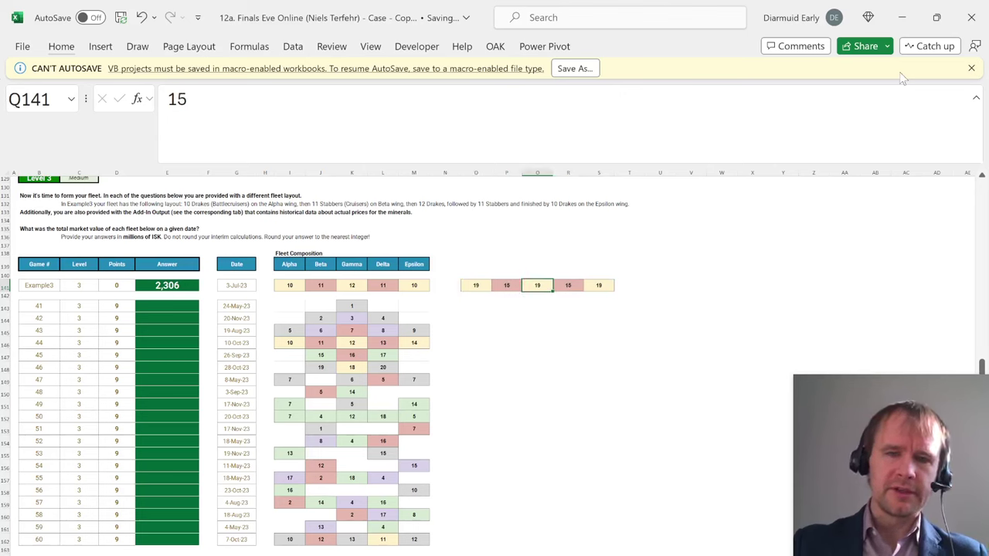
Repaste the fleet row at O141 and rerun the colors macro from the Immediate window.
key(alt+F11)
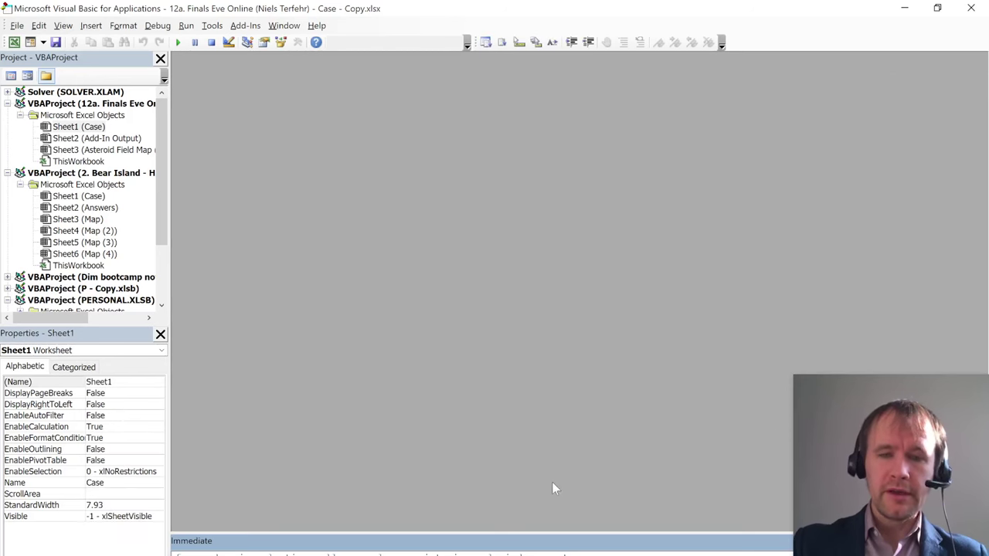
key(alt+F11)
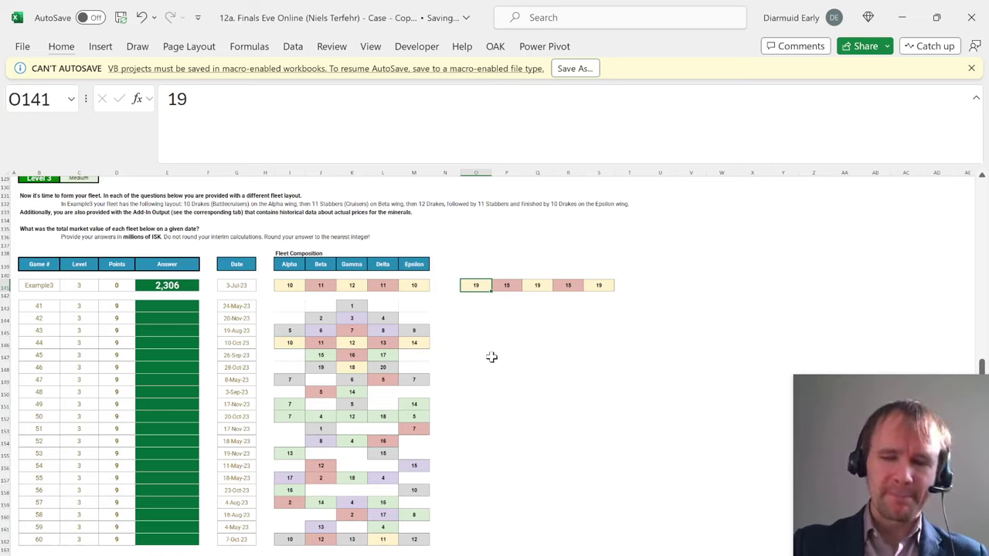
key(alt+F11)
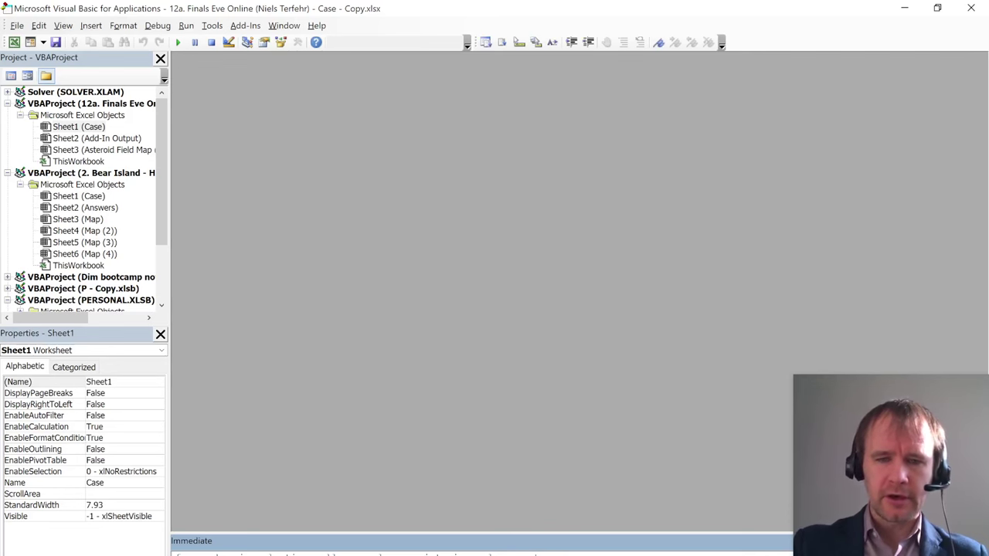
key(alt+F11)
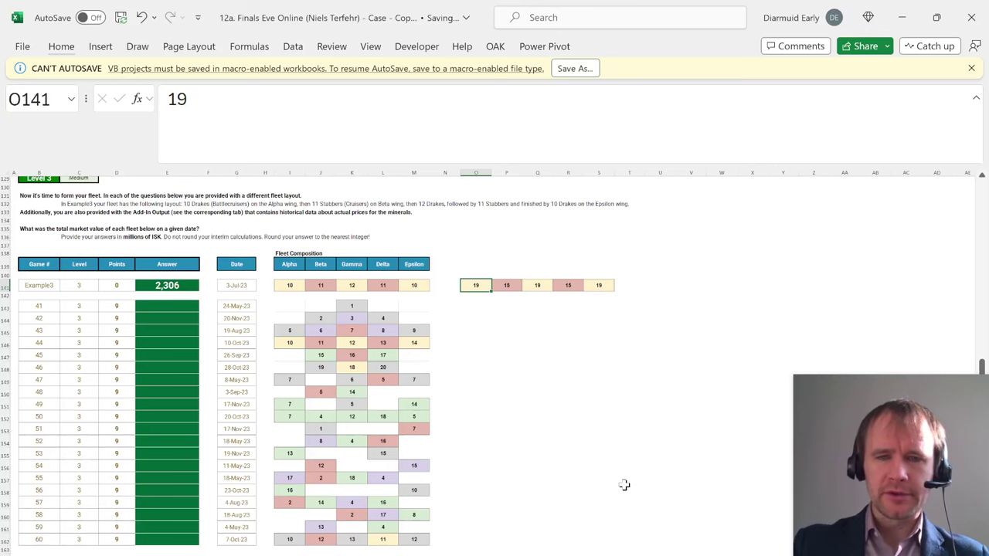
key(ctrl+v)
key(alt+F11)
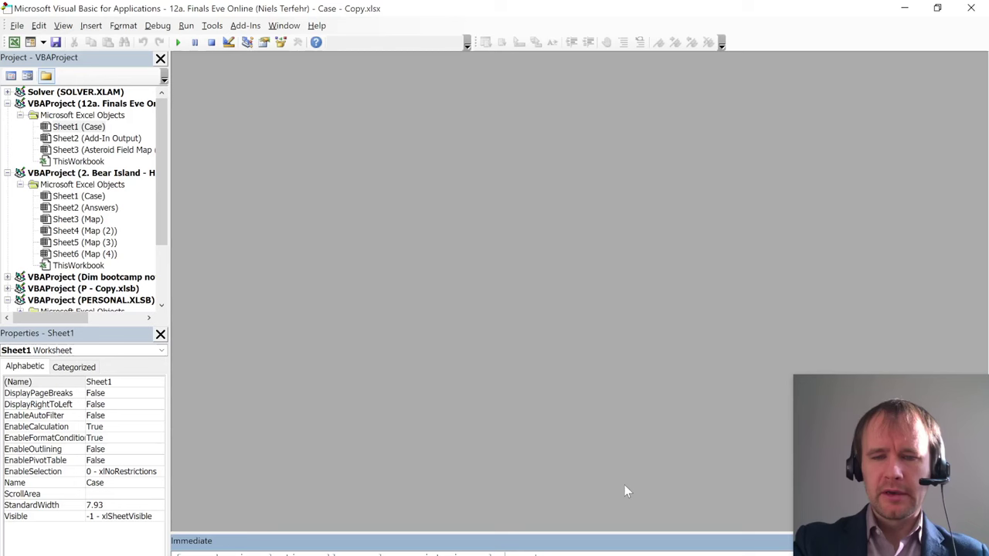
key(Return)
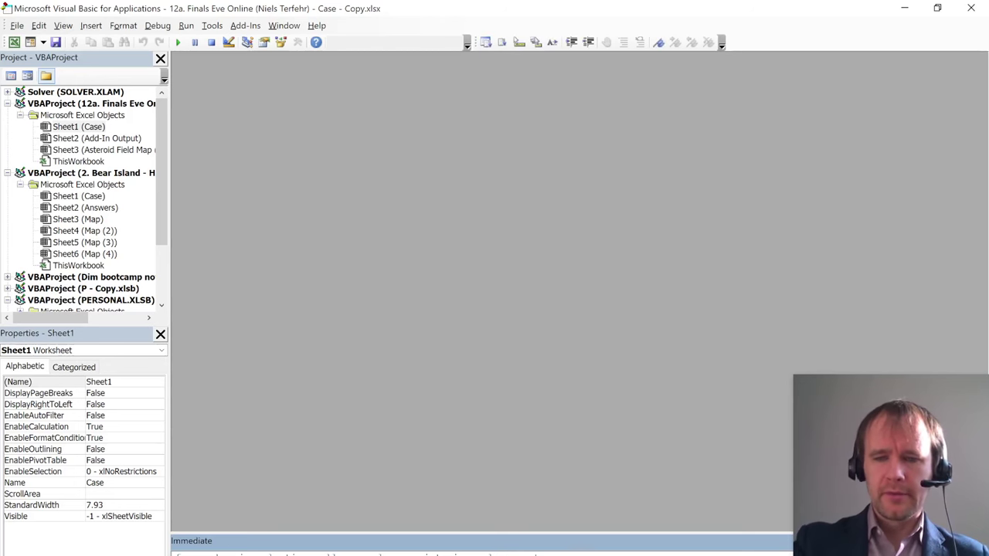
key(alt+F11)
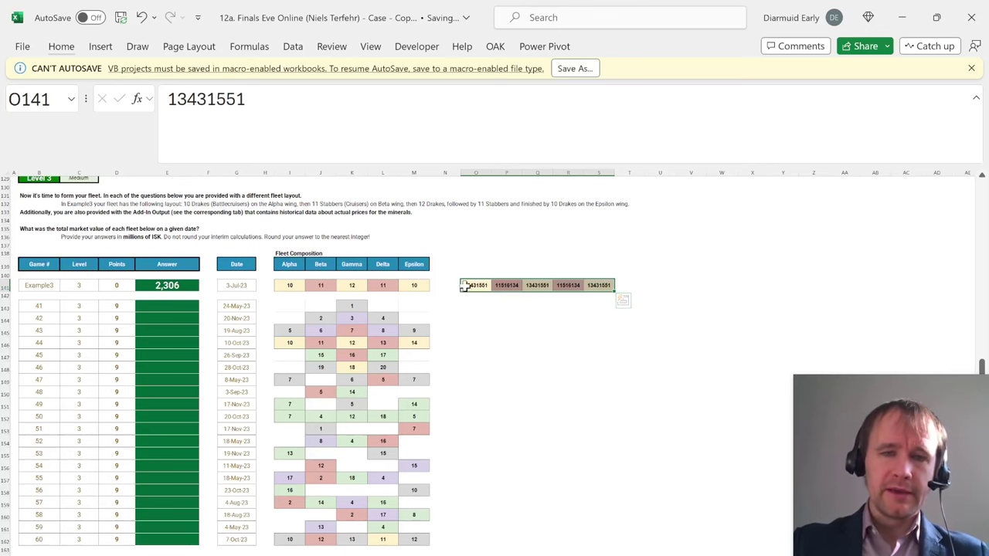
Select O141:S141 to review the colour codes 13431551 and 11516134.
key(ctrl+shift+Right)
key(Left)
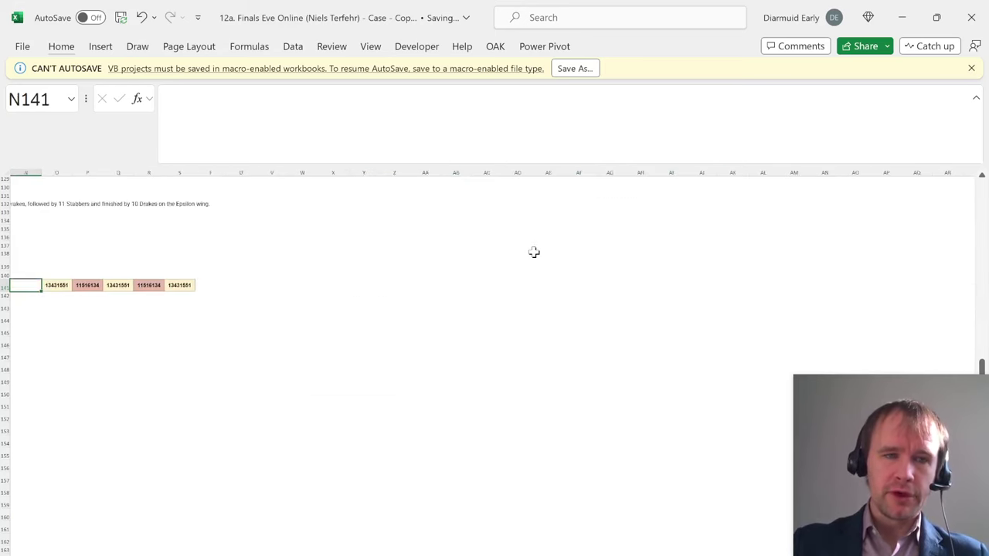
key(Right)
key(ctrl+shift+Right)
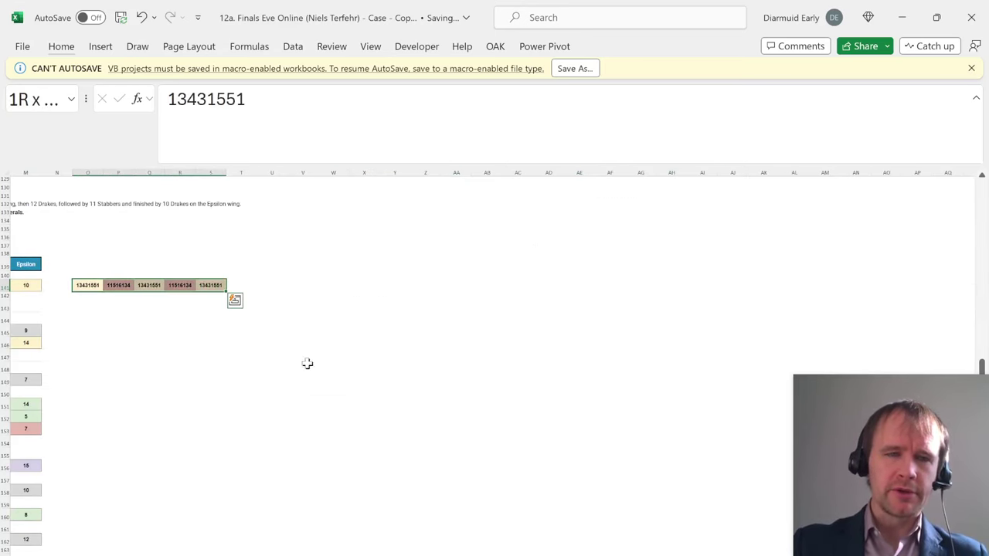
scroll(306, 362, left, 5)
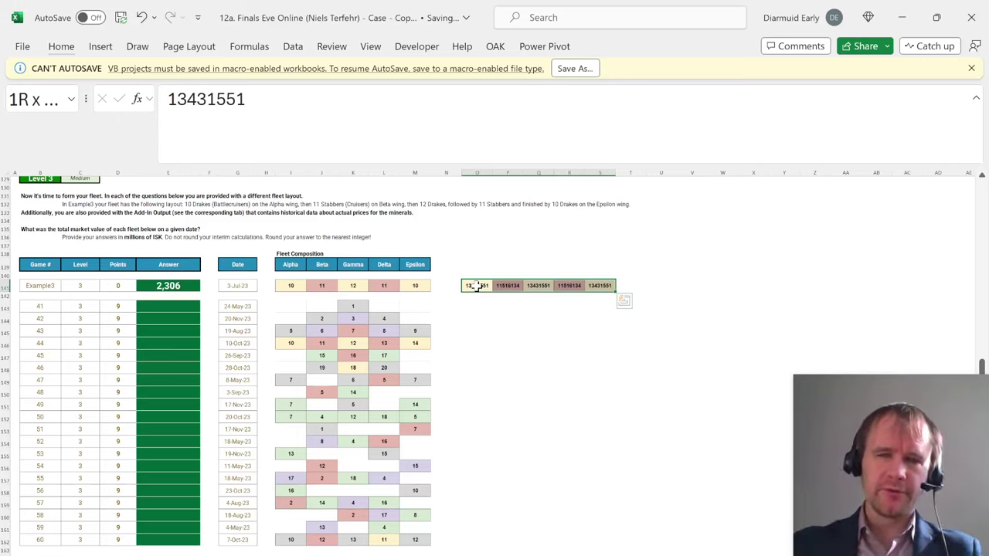
drag(477, 286, 595, 292)
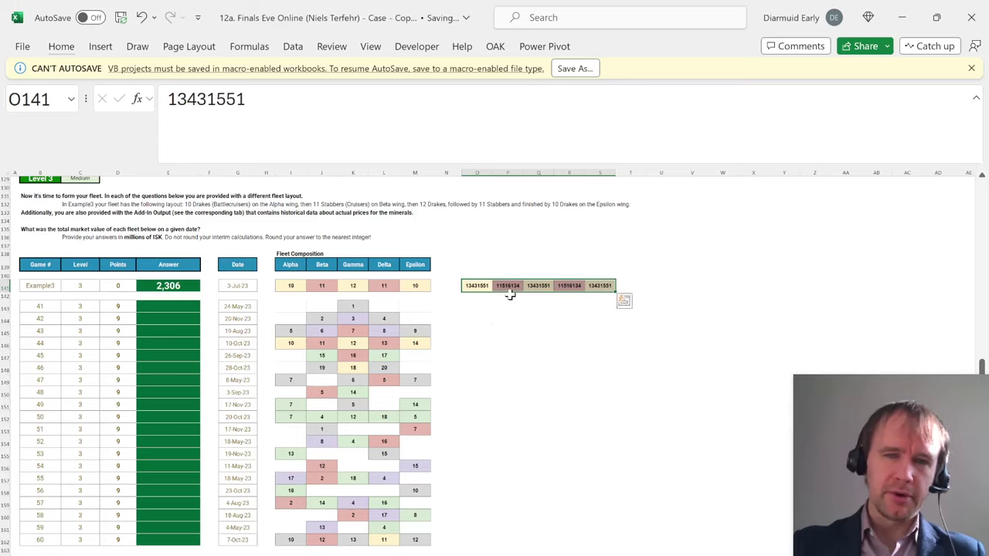
Copy the fleet grid I143:M162 and paste it at O143.
click(288, 305)
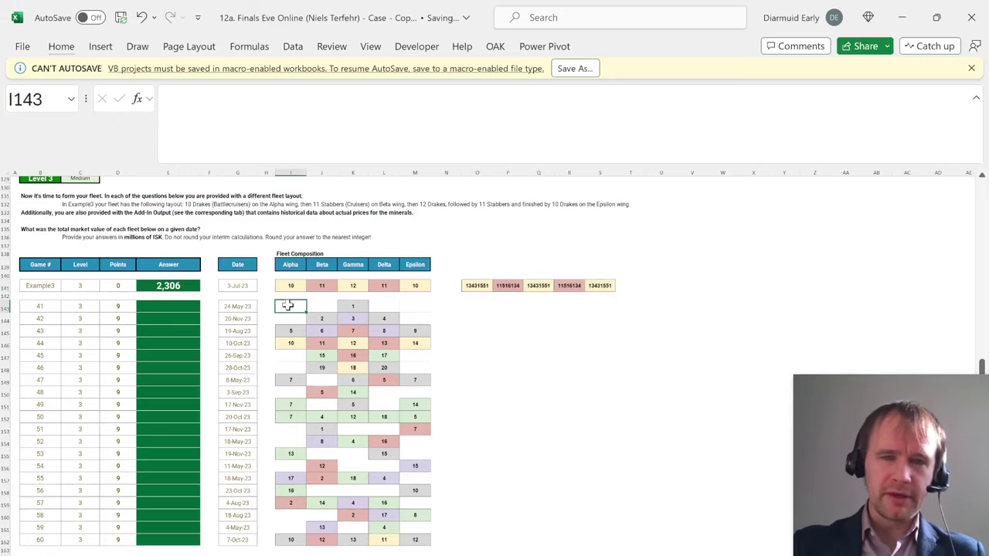
shift+click(417, 540)
key(ctrl+c)
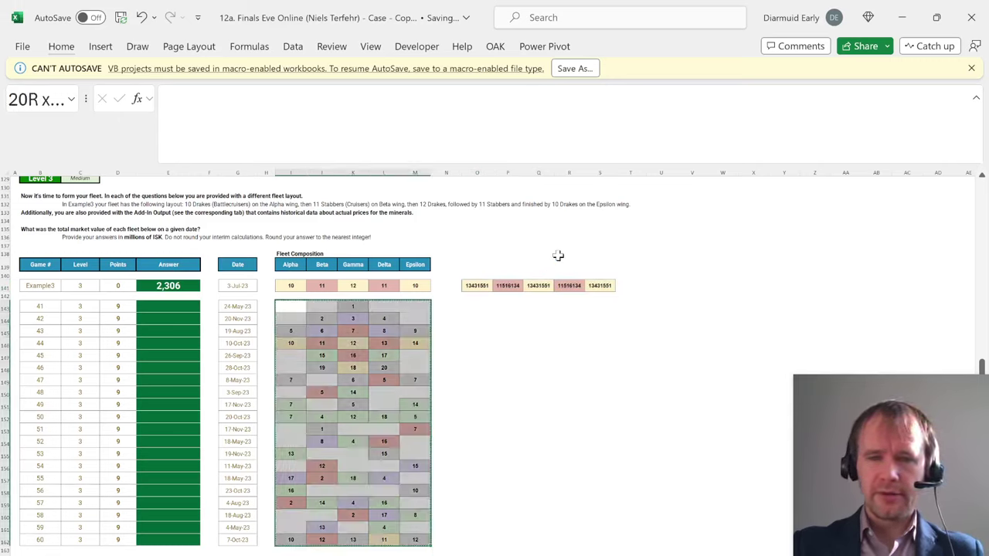
click(477, 308)
key(ctrl+v)
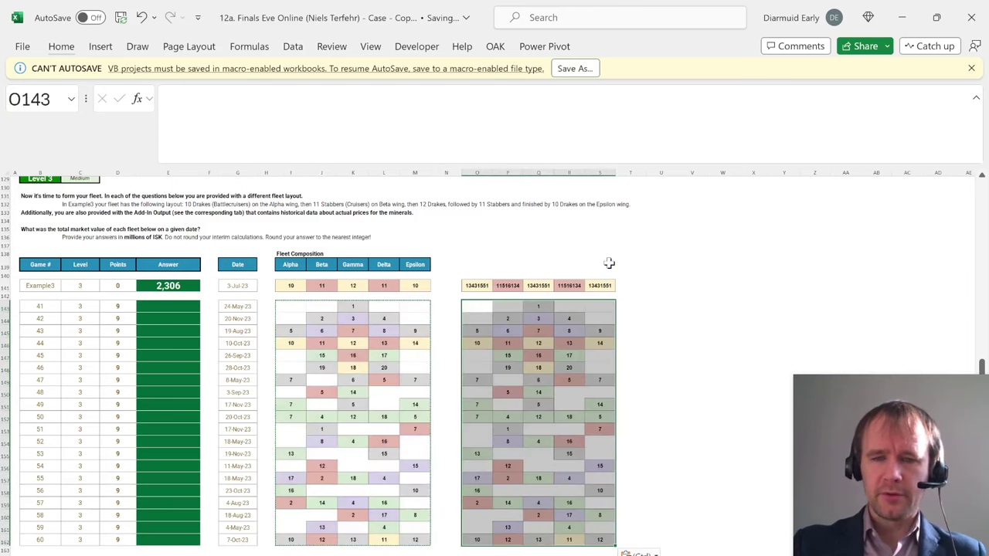
Rerun the colors macro line on the pasted grid and check a code such as 16777215.
key(alt+F11)
click(566, 550)
key(Return)
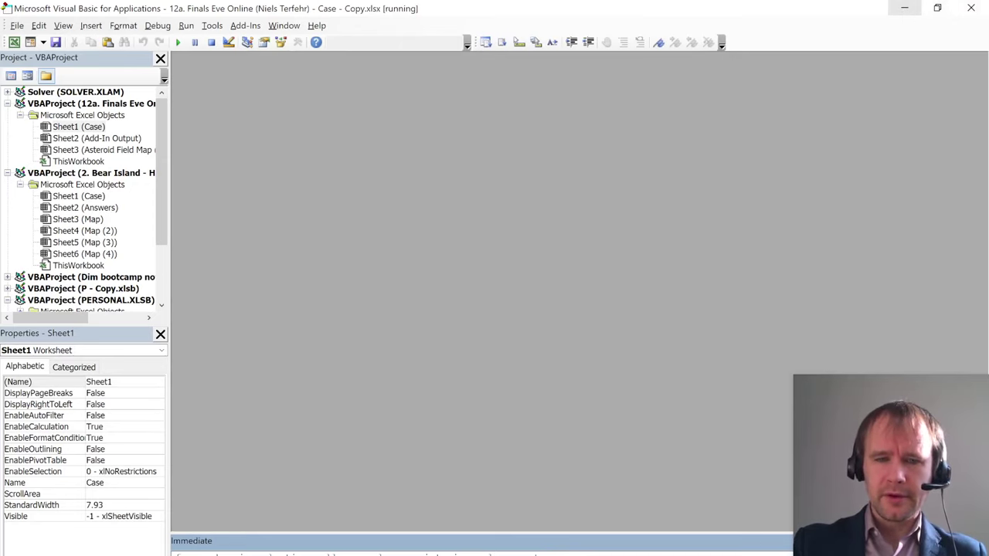
click(479, 545)
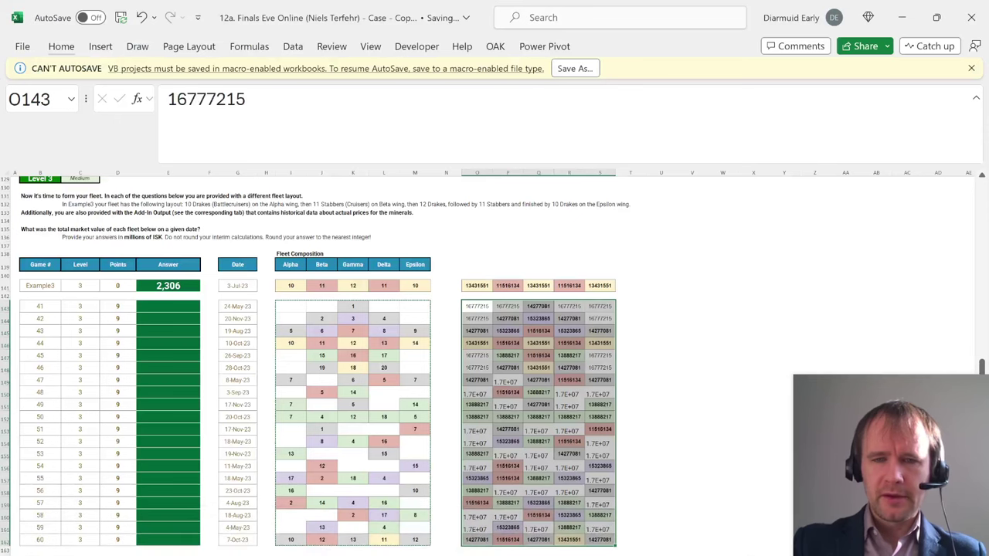
click(487, 320)
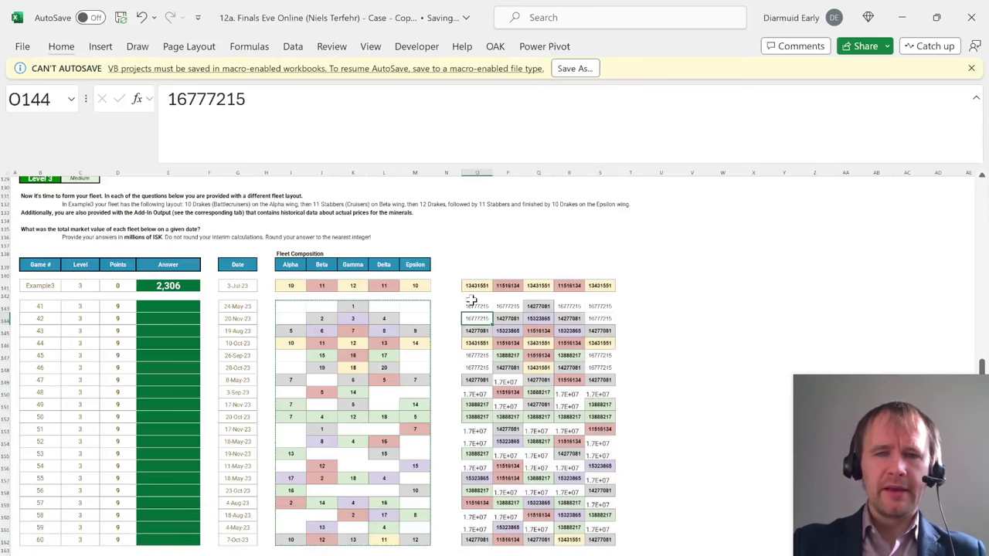
scroll(412, 269, up, 20)
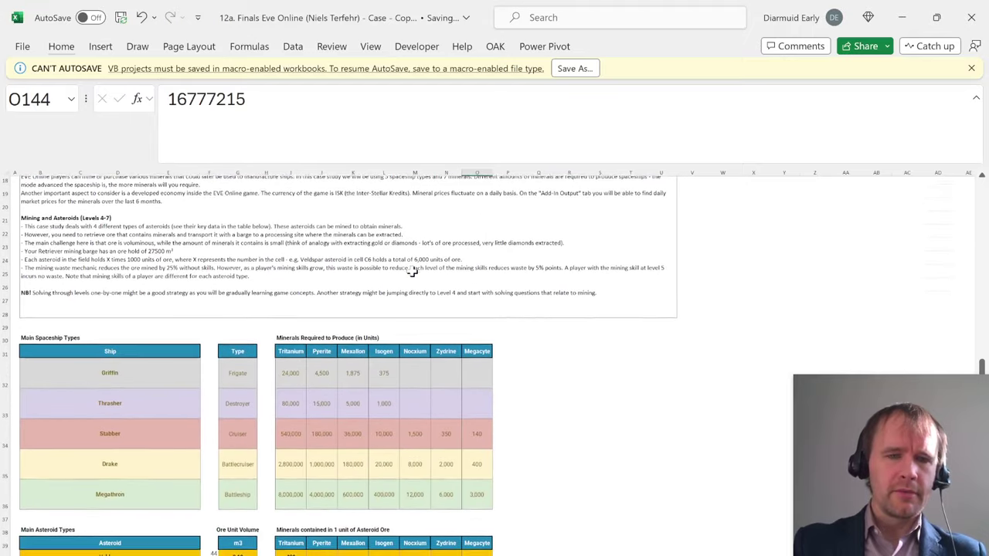
Copy the five ship types G32:G36 into Q32:Q36.
click(238, 378)
key(ctrl+shift+Down)
key(ctrl+c)
key(Right)
key(Right)
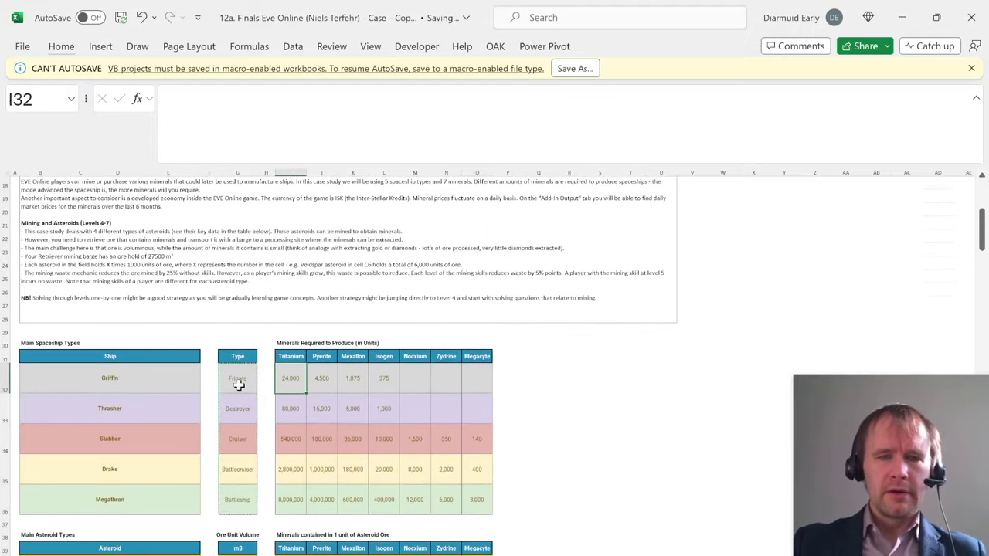
key(Right)
key(Right)
key(Right)
key(Right)
key(Right)
key(Right)
key(Right)
key(Right)
key(ctrl+v)
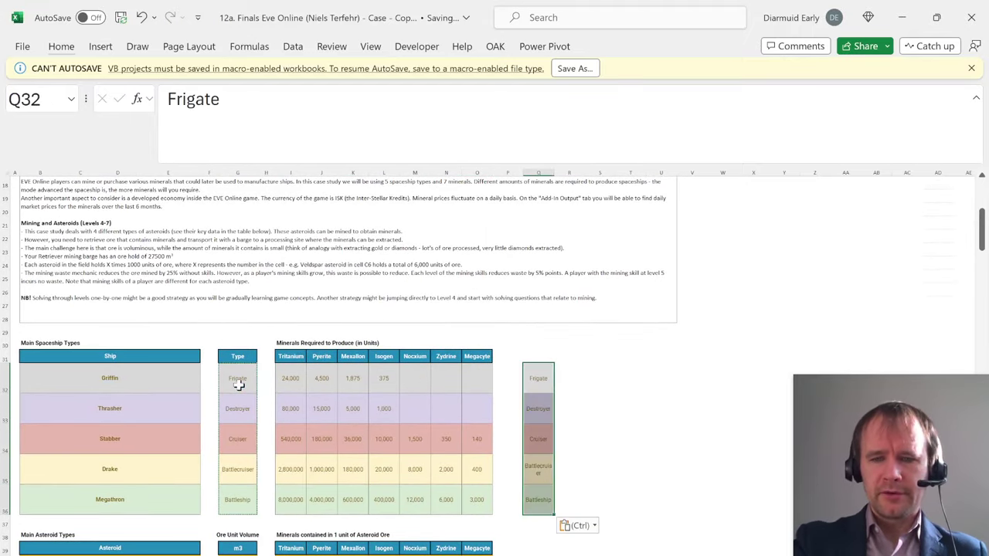
Rerun the colors macro and review Q32:Q36 codes, from 14277081 to 13888217.
key(alt+F11)
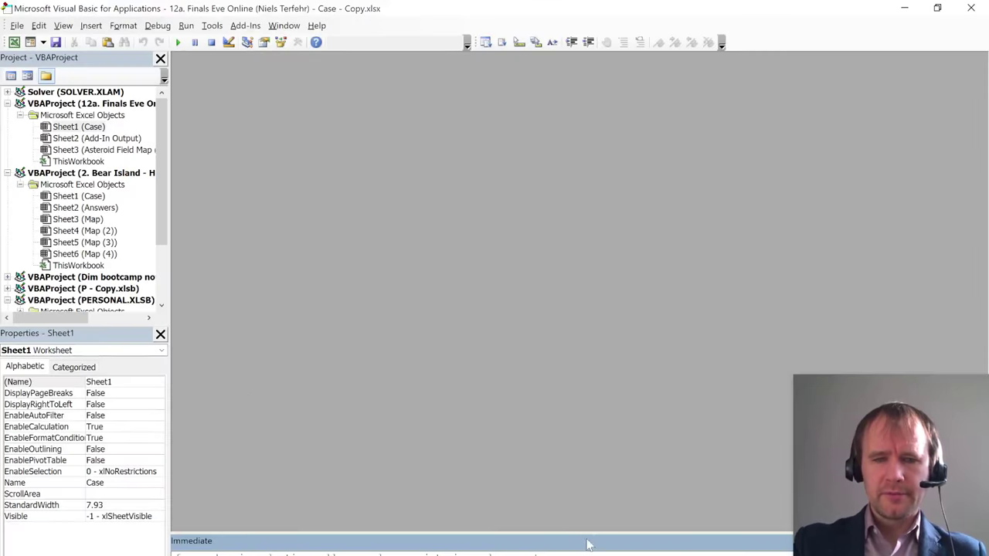
key(Return)
key(alt+F11)
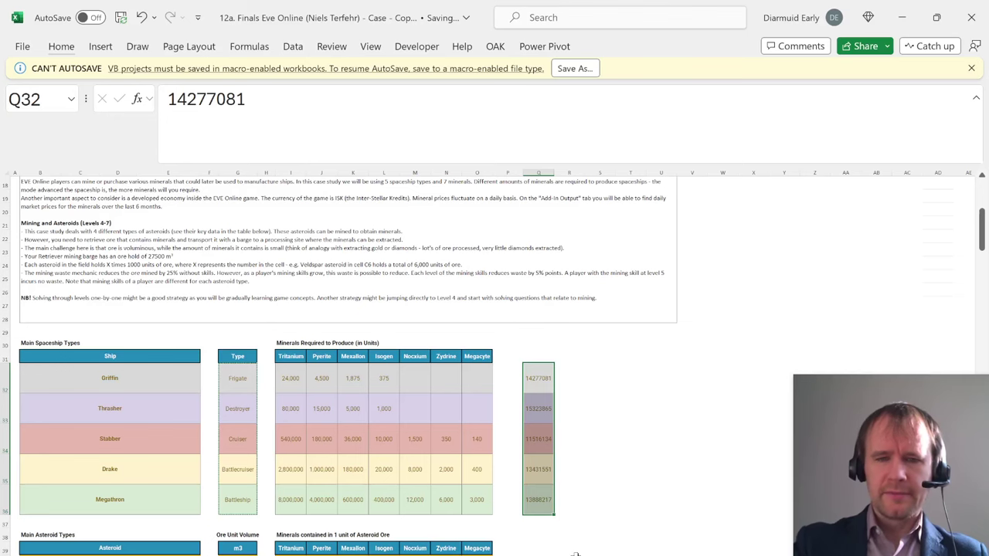
drag(536, 377, 535, 501)
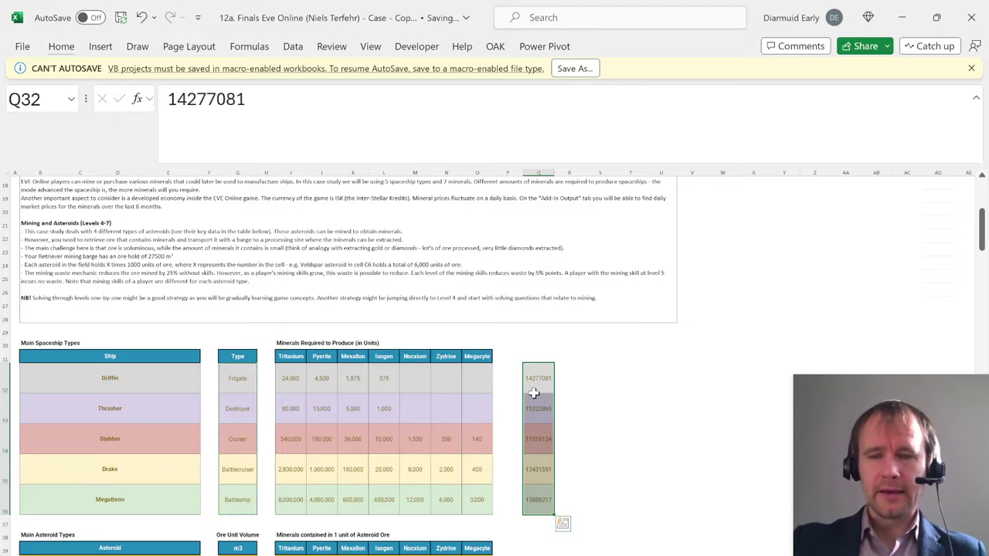
scroll(534, 394, down, 20)
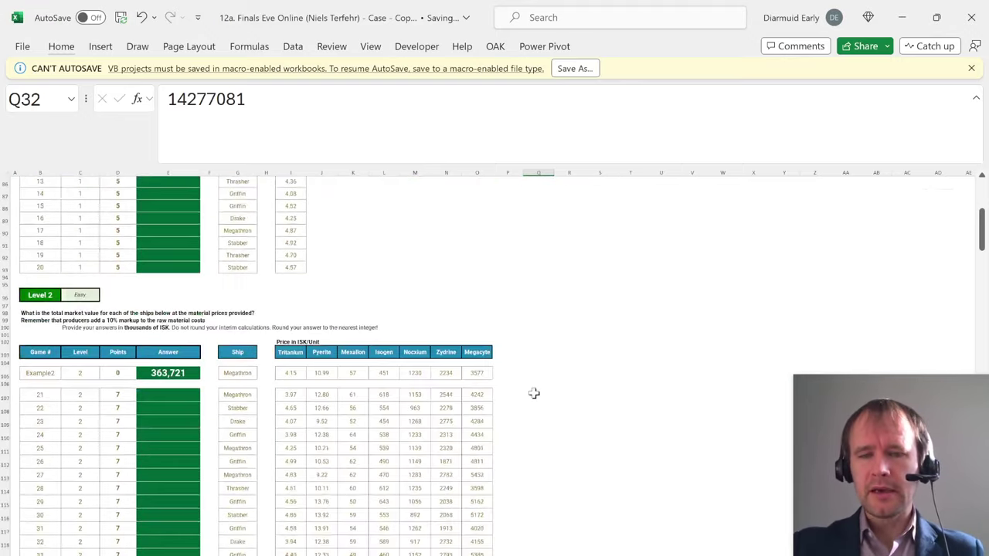
scroll(534, 394, up, 8)
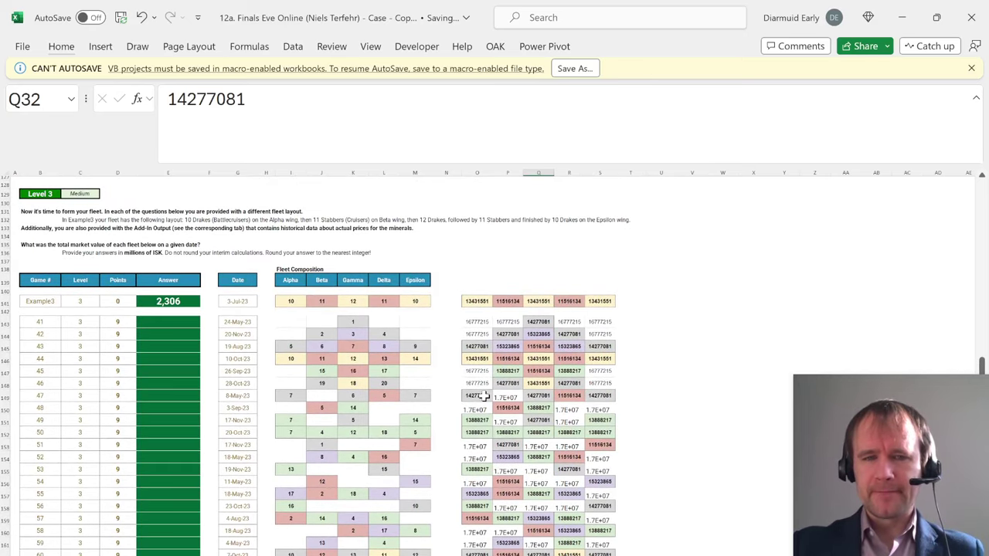
mouse_move(396, 555)
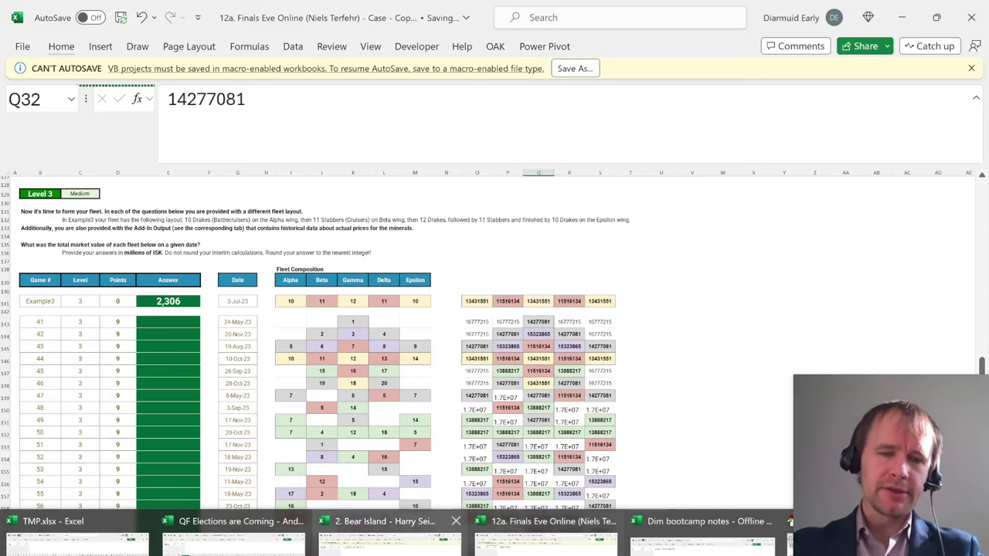
Switch to the QF Elections workbook and scroll to the Level 4 vote grid.
click(232, 537)
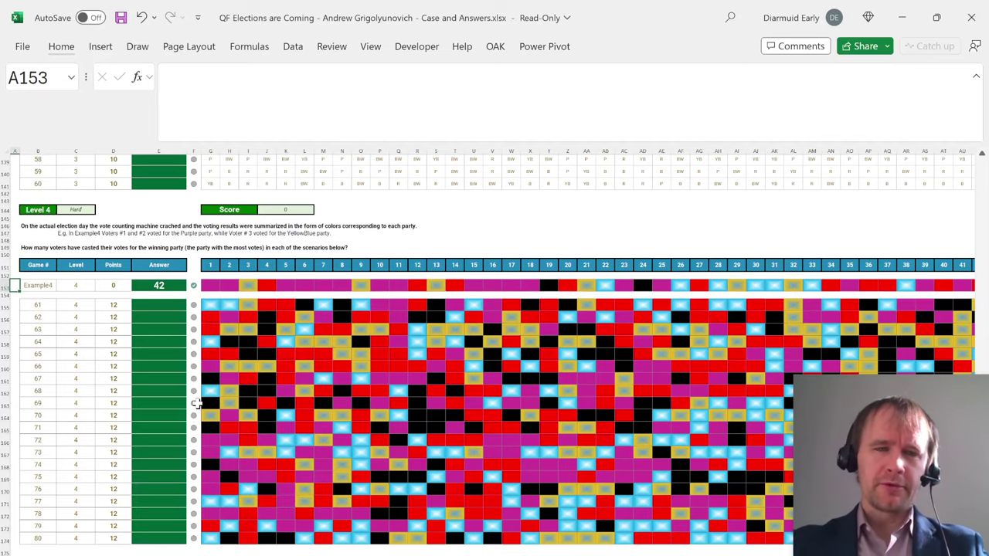
scroll(198, 404, up, 20)
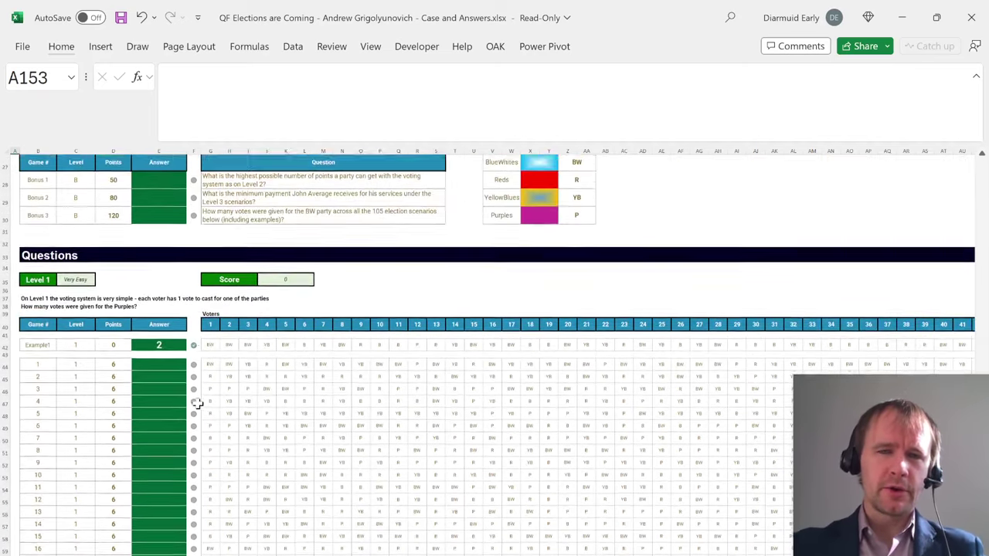
scroll(197, 403, down, 10)
scroll(197, 403, down, 20)
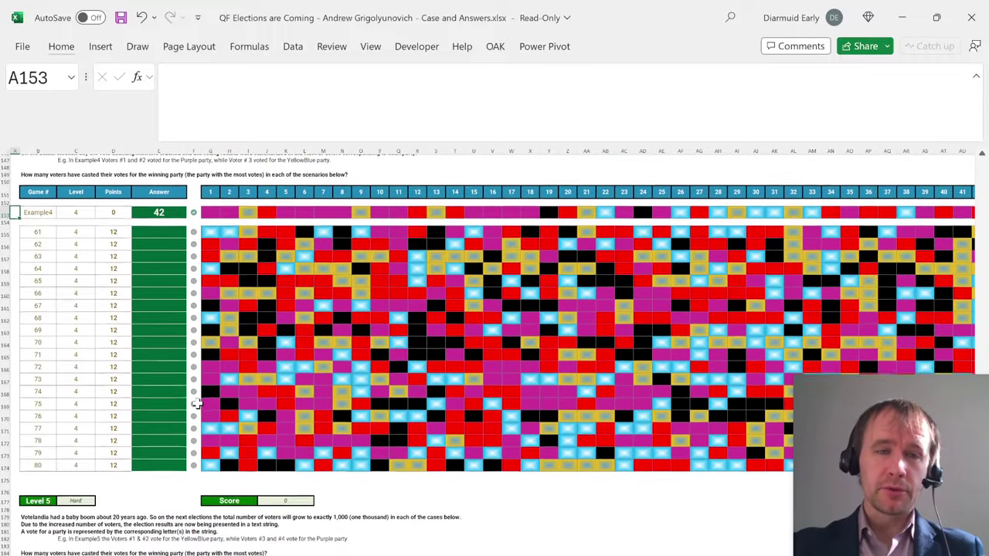
scroll(207, 325, up, 3)
Inspect the vote grid's extent from G155, then select The Parties' five colour cells.
click(210, 322)
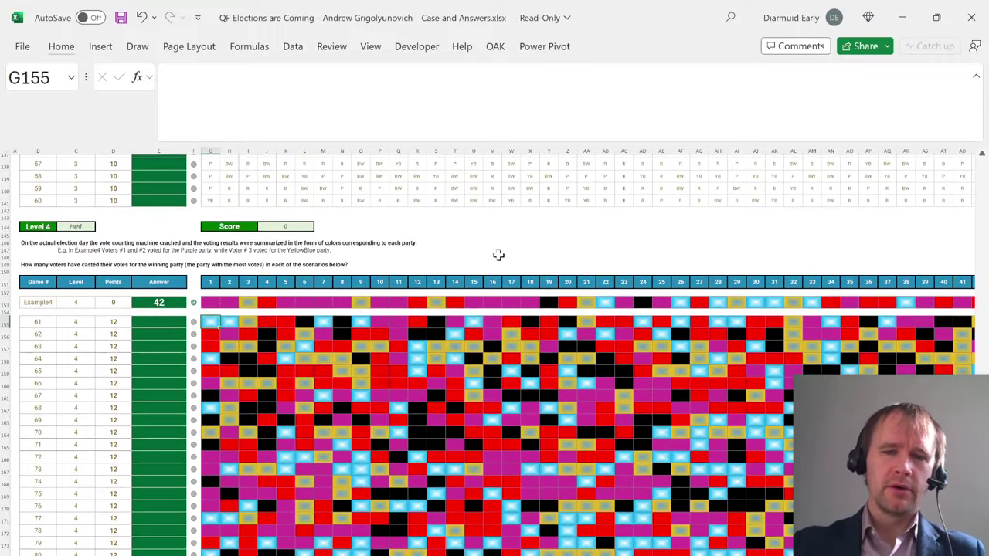
key(shift+Down)
key(shift+Right)
key(shift+Down)
key(shift+Right)
key(shift+Down)
key(shift+Right)
key(shift+Down)
key(shift+Right)
key(shift+Down)
key(shift+Right)
key(shift+Down)
key(shift+Right)
key(shift+Down)
key(shift+Right)
key(shift+Down)
key(shift+Right)
key(shift+Down)
key(shift+Right)
key(shift+Down)
key(shift+Right)
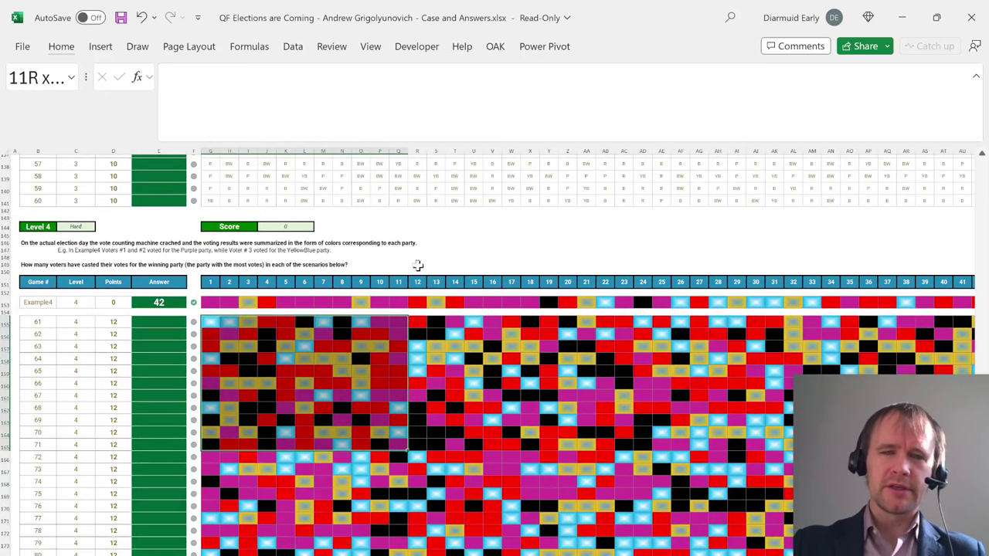
click(209, 321)
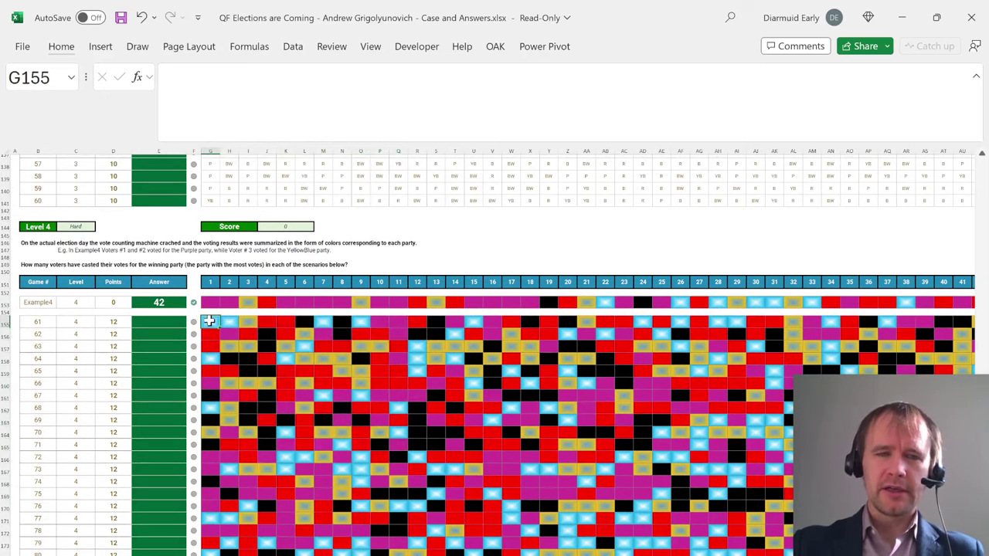
key(ctrl+Right)
key(ctrl+Left)
key(ctrl+Left)
key(ctrl+Left)
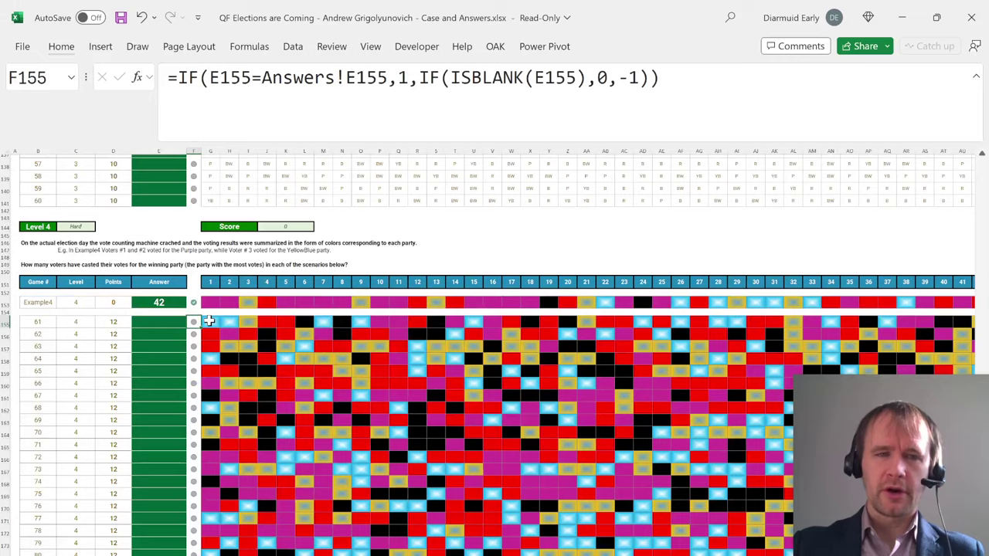
click(251, 302)
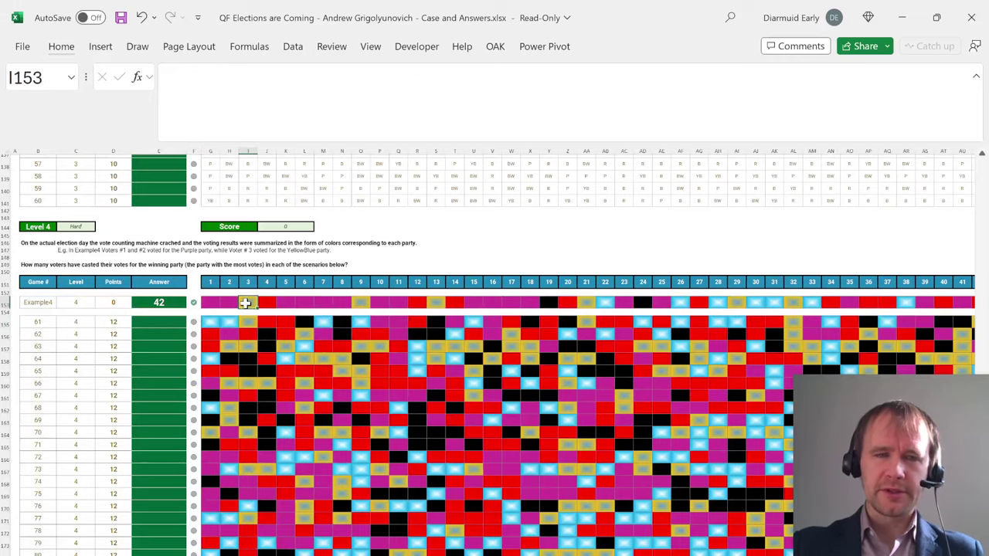
scroll(534, 275, up, 20)
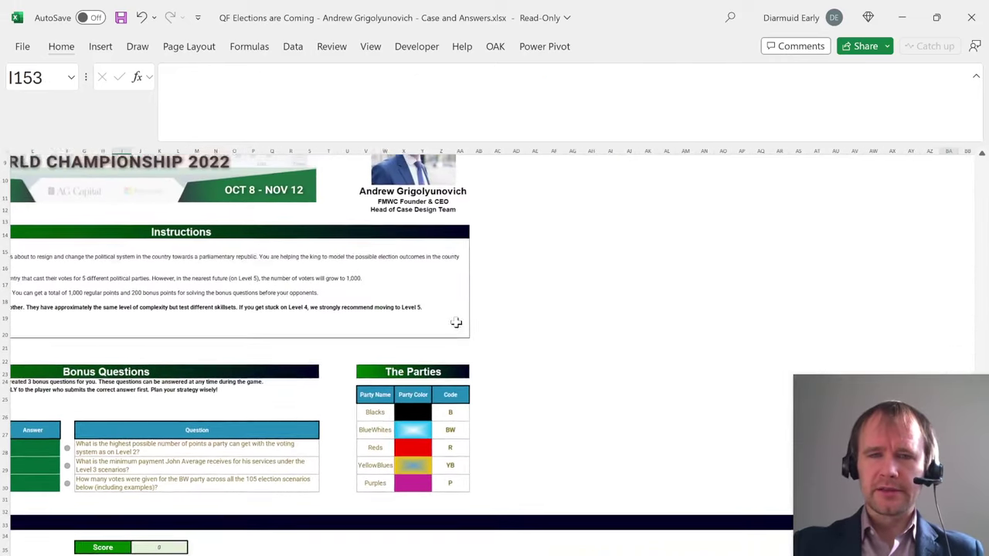
drag(406, 460, 406, 532)
Copy the five party colour swatches X26:X30 and paste them at AD26.
key(ctrl+c)
key(Right)
key(Right)
key(Right)
key(Right)
key(Right)
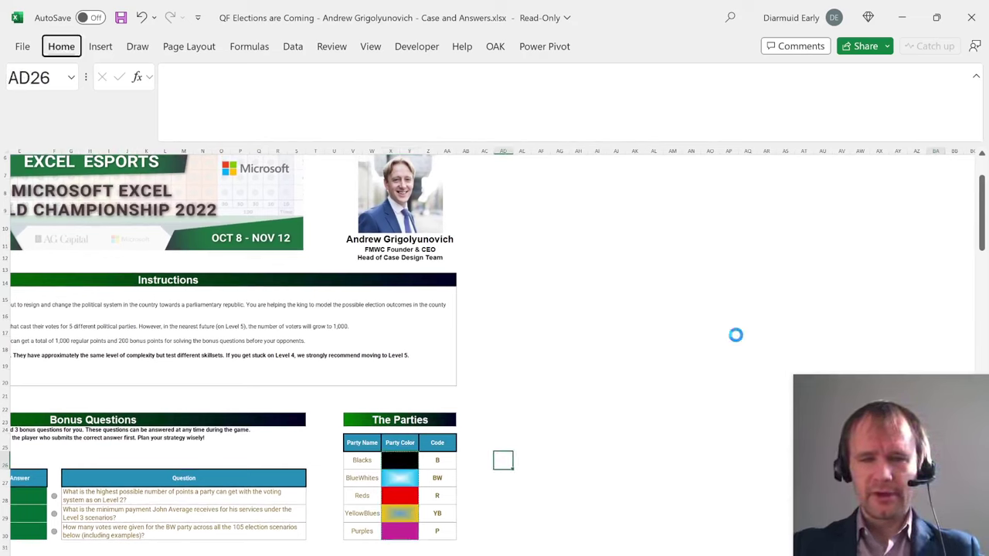
key(ctrl+v)
key(alt+h)
key(Escape)
key(Up)
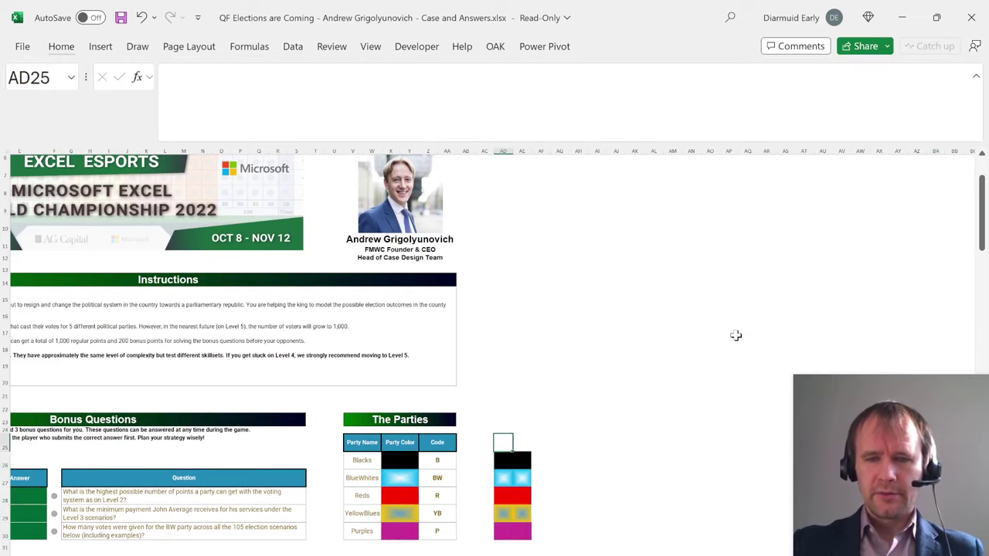
key(shift+Down)
Select AD26:AD30 and write each swatch's interior colour code from the VBA editor.
key(shift+Down)
key(shift+Down)
key(shift+Down)
key(shift+Down)
key(shift+Down)
key(alt+h)
key(m)
key(u)
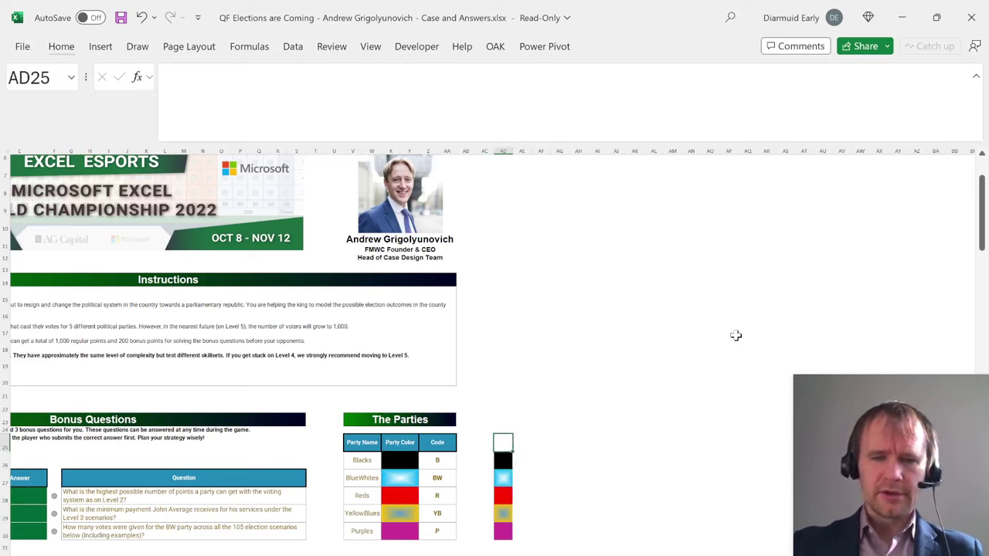
key(Down)
key(Down)
key(Up)
key(shift+Down)
key(shift+Down)
key(shift+Down)
key(shift+Down)
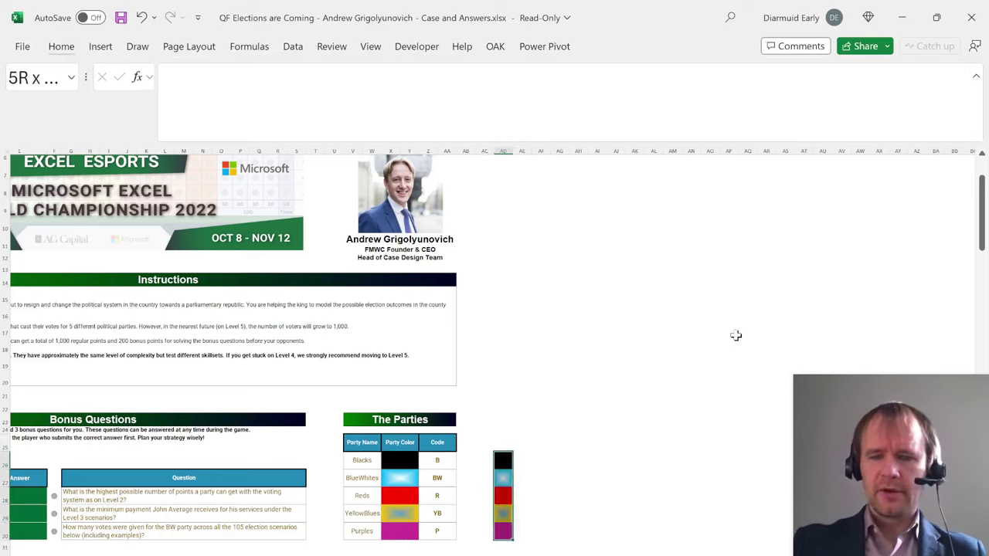
key(alt+F11)
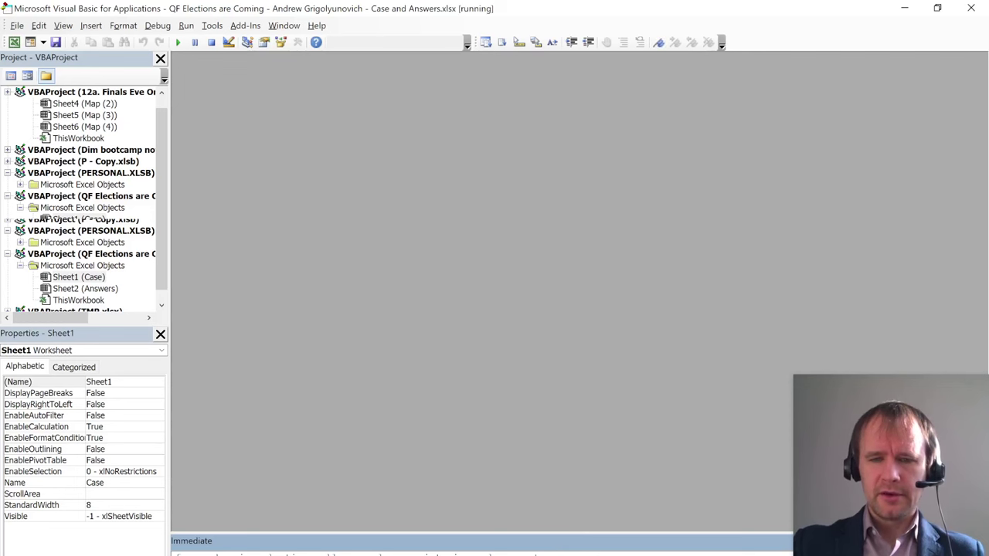
click(905, 8)
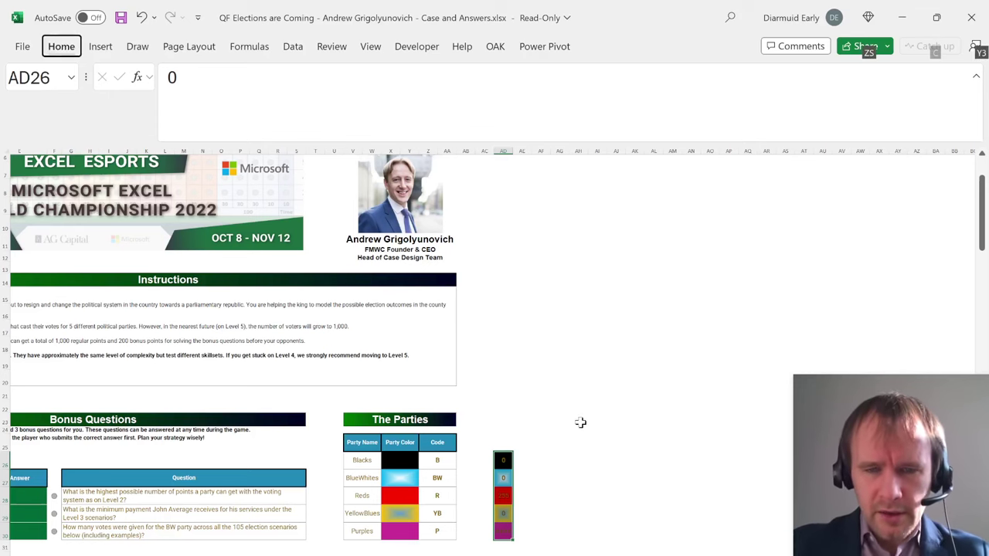
Read the swatch colour codes 0, 255 and 10040268 in column AD.
scroll(548, 490, up, 6)
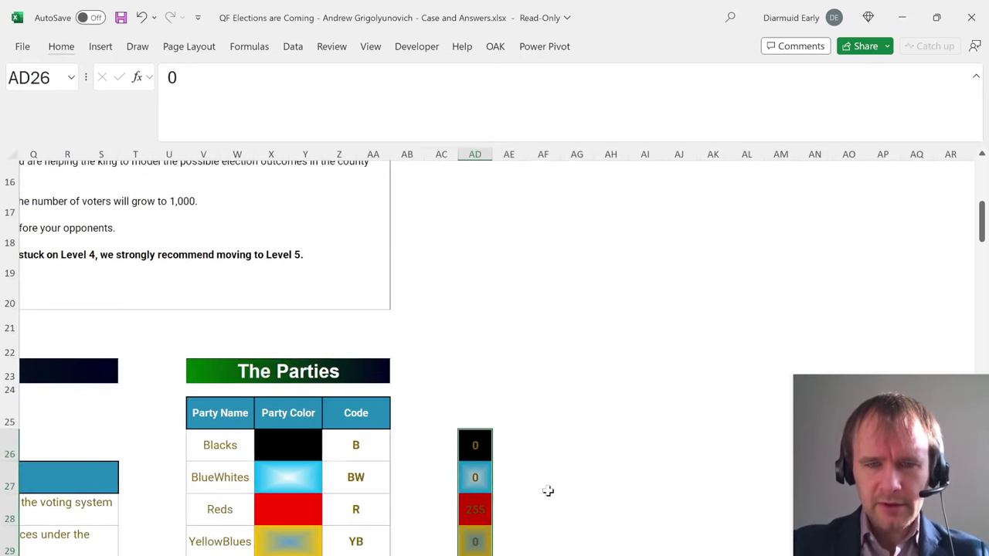
scroll(548, 490, down, 1)
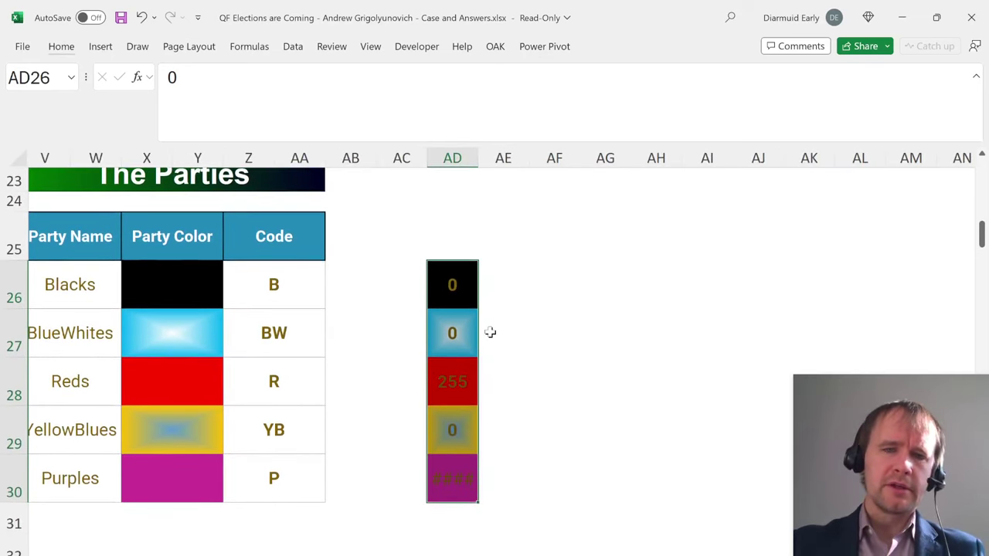
click(453, 333)
click(448, 428)
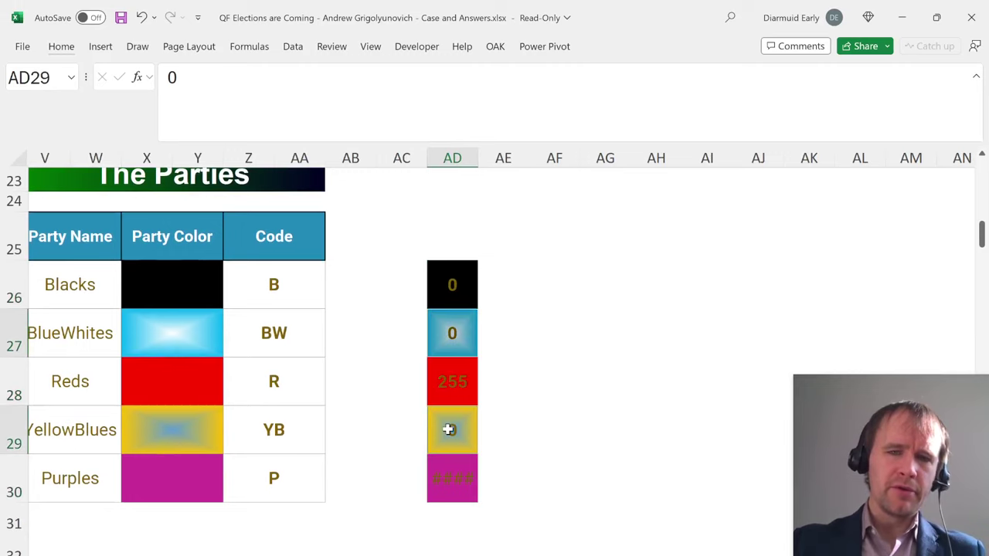
click(468, 340)
click(489, 335)
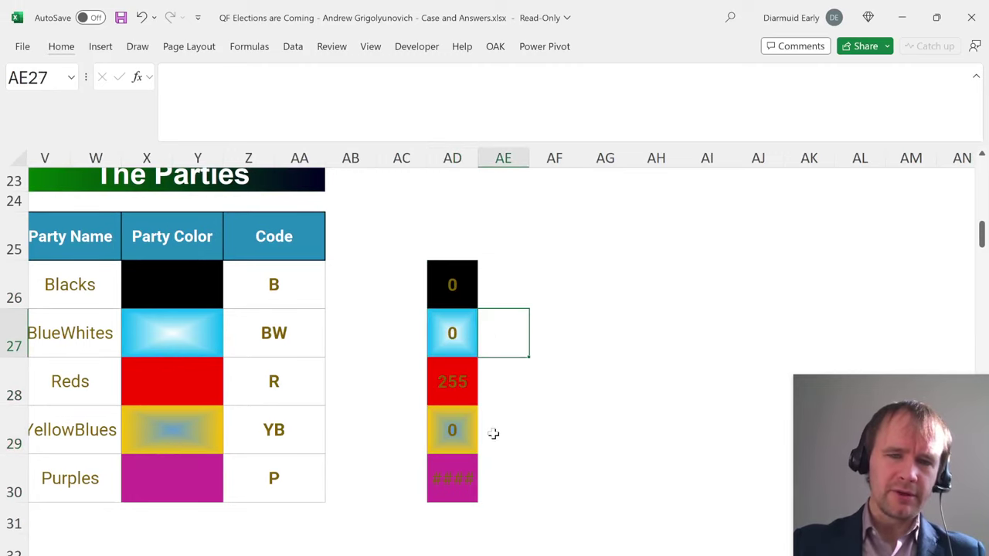
click(493, 434)
click(447, 479)
Autofit column AD, clear the codes from AD26:AD30 and return to column A.
key(alt+h)
key(o)
key(i)
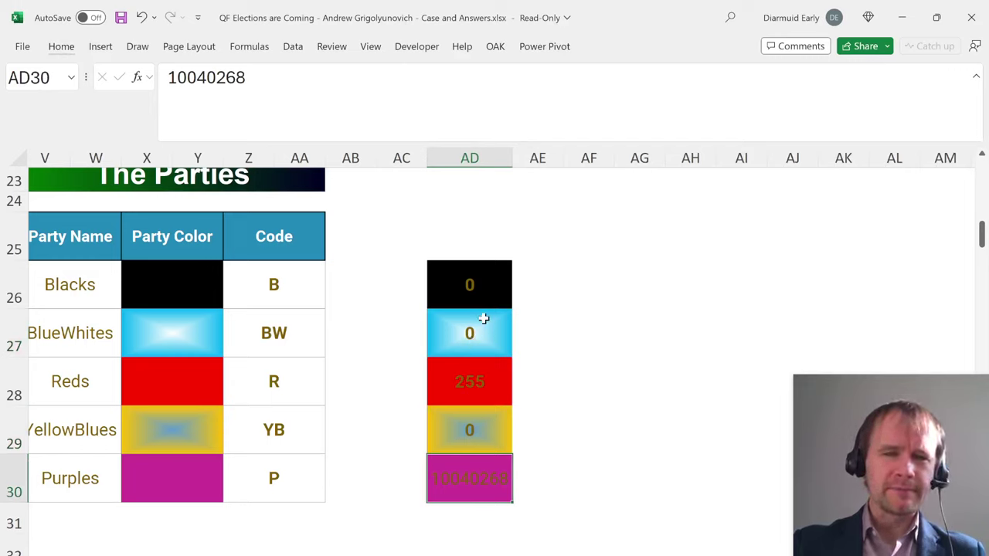
drag(474, 292, 468, 457)
key(Delete)
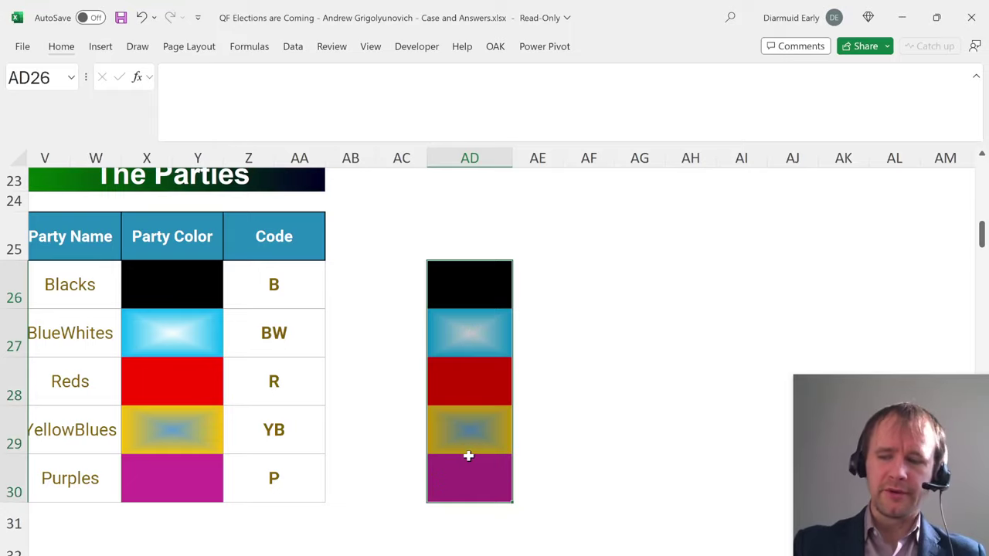
key(Home)
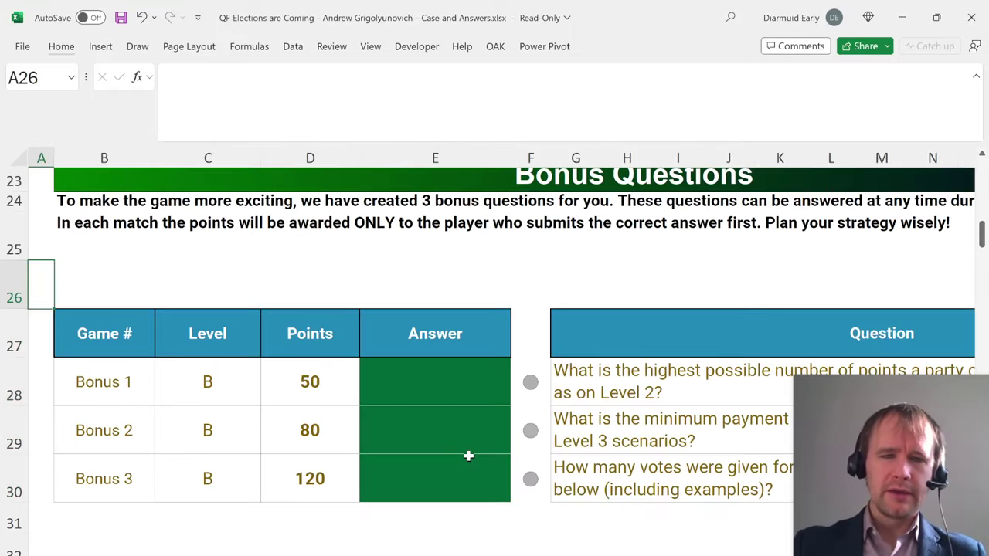
Navigate to the Level 4 vote grid and select scenario 61's first vote cell.
scroll(469, 457, down, 5)
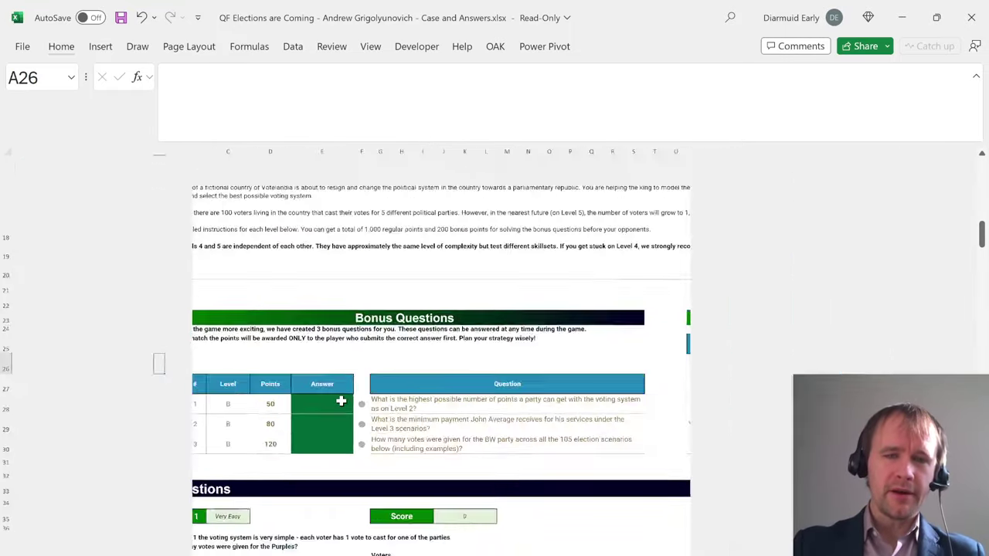
scroll(341, 401, up, 4)
scroll(341, 401, down, 5)
scroll(341, 402, up, 6)
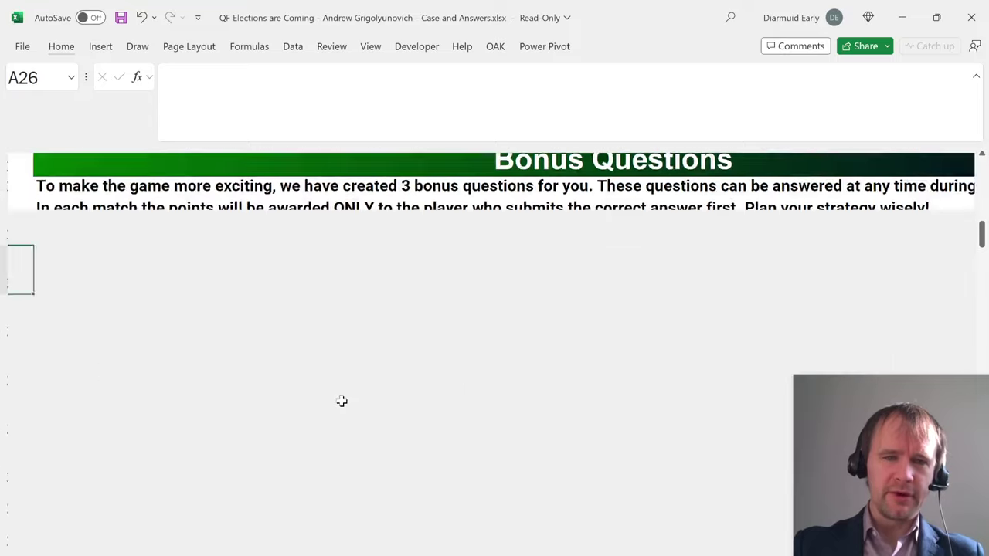
scroll(276, 427, down, 20)
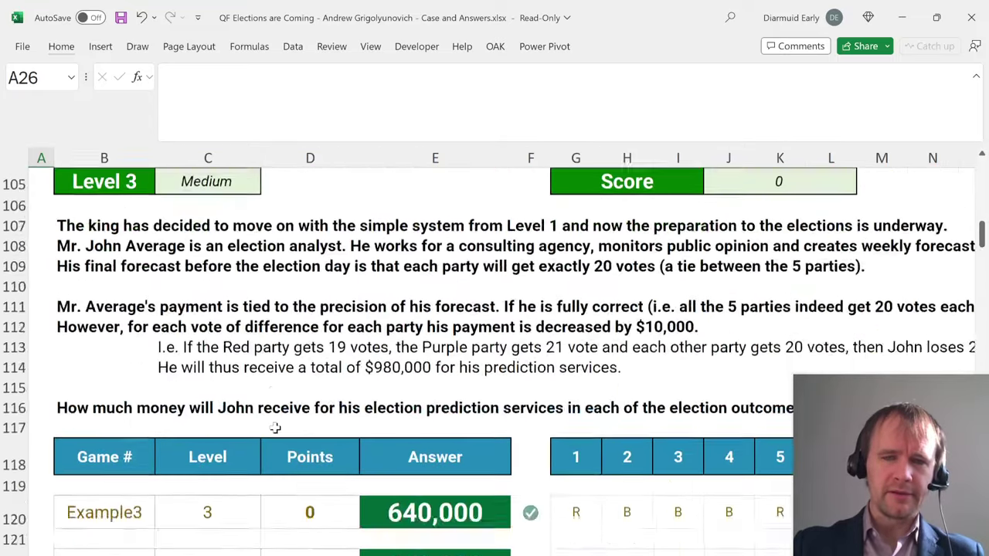
scroll(275, 427, down, 20)
scroll(275, 427, up, 6)
scroll(275, 428, right, 2)
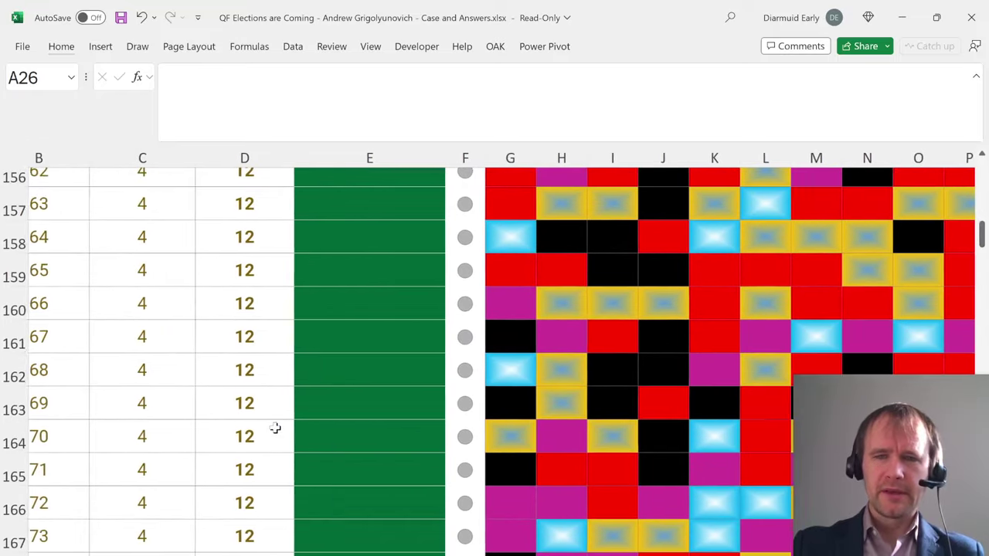
scroll(275, 427, up, 3)
scroll(275, 428, right, 2)
click(375, 327)
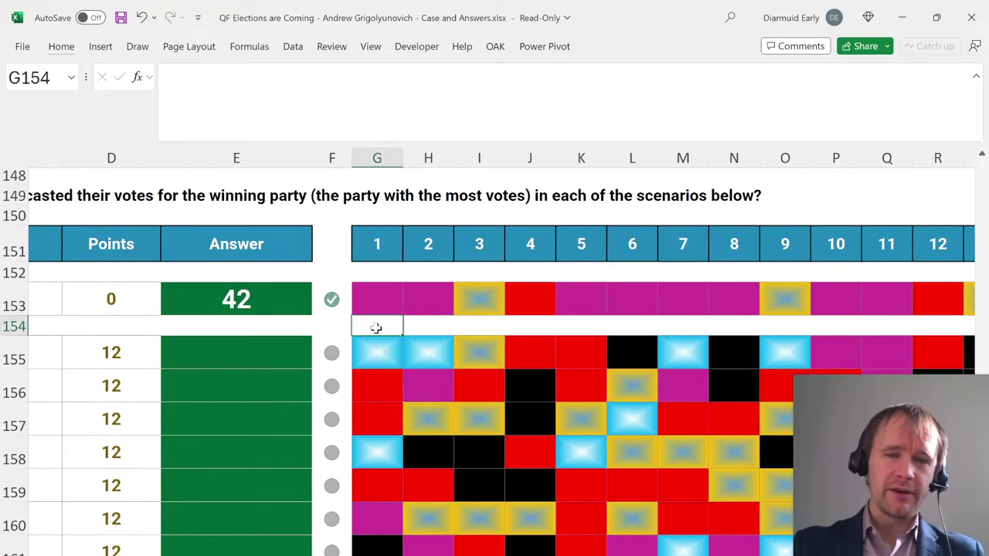
click(379, 348)
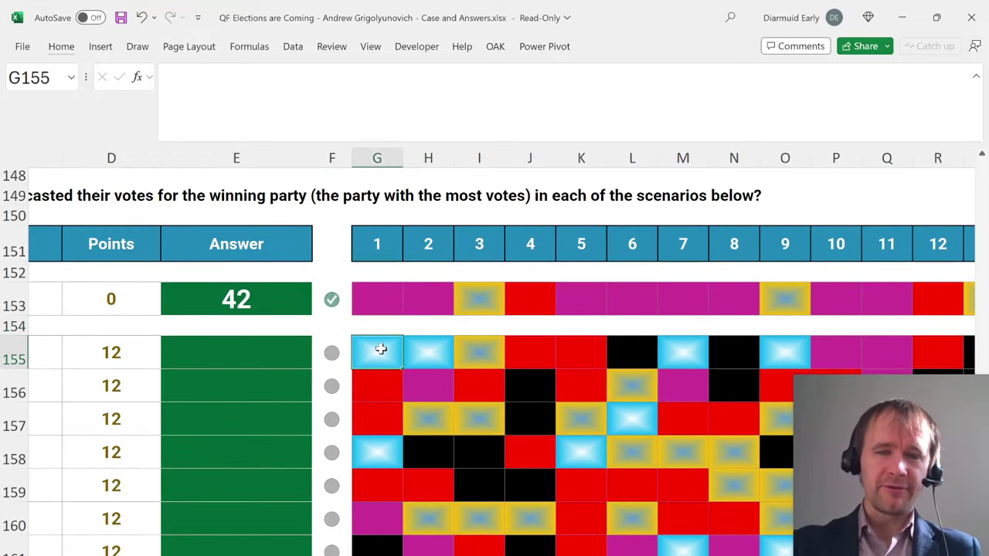
Check a red vote in the Example4 row and the status bar summary settings.
scroll(524, 310, down, 3)
scroll(524, 310, up, 3)
click(525, 310)
scroll(524, 310, down, 3)
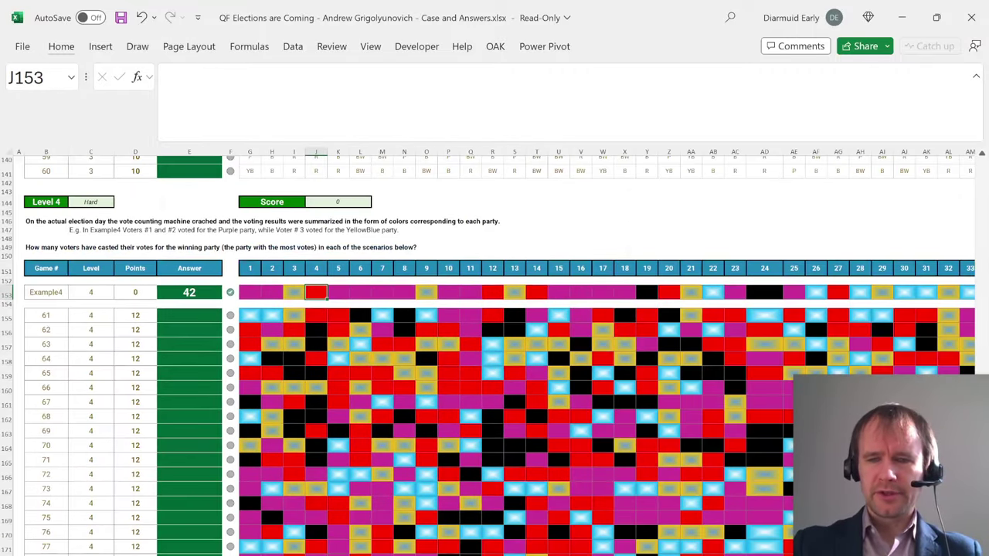
scroll(495, 351, down, 5)
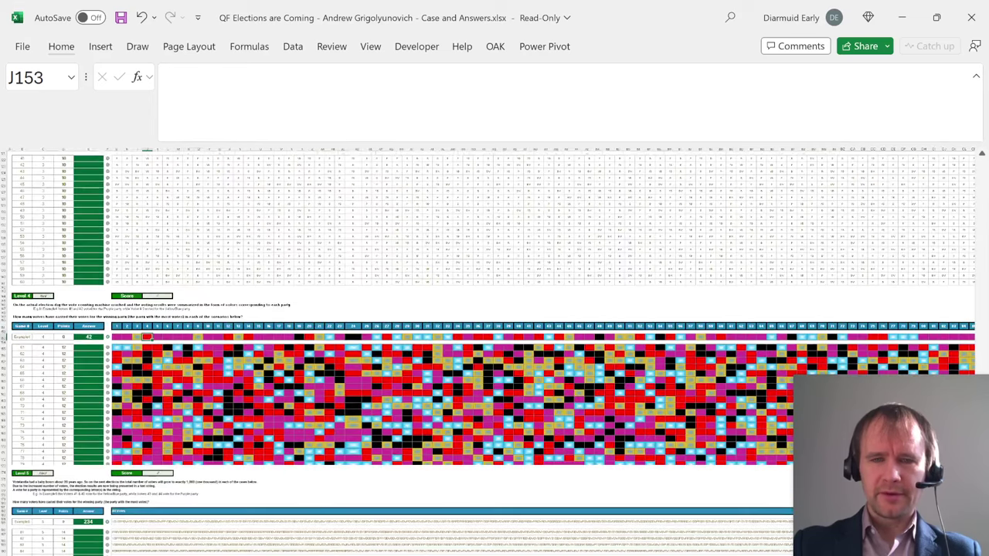
right_click(706, 555)
click(406, 433)
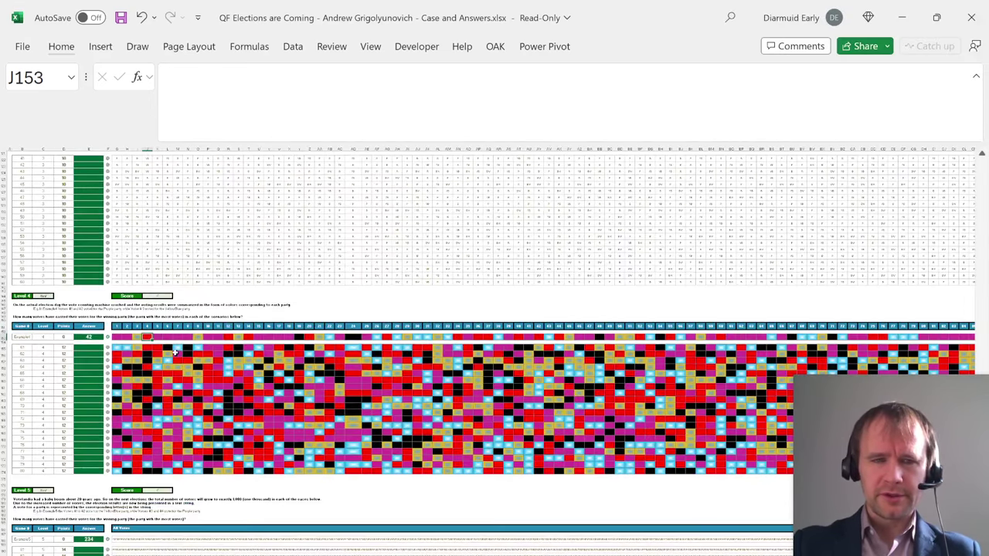
Select the whole 20R x 100C vote grid from G155 to its bottom-right cell.
click(116, 354)
scroll(584, 464, right, 6)
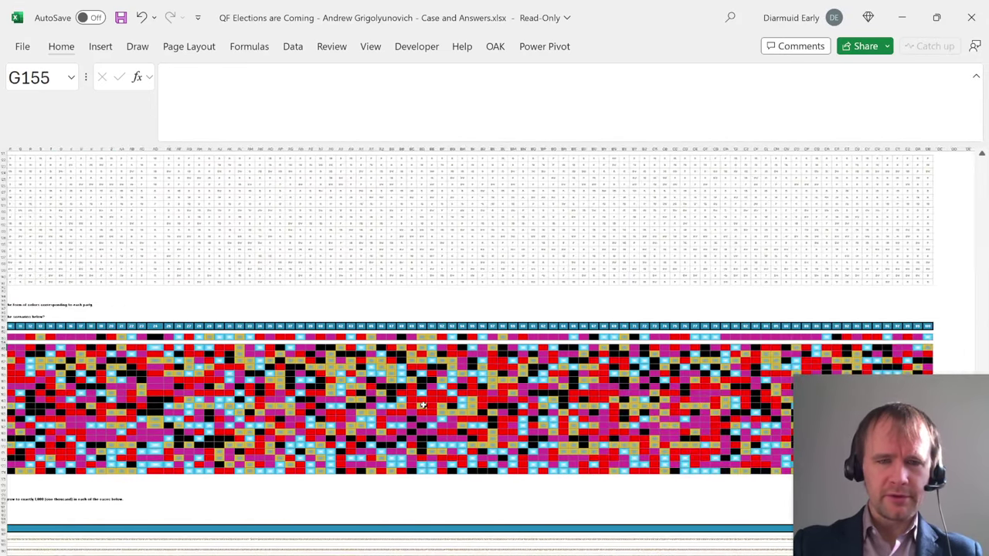
shift+click(629, 470)
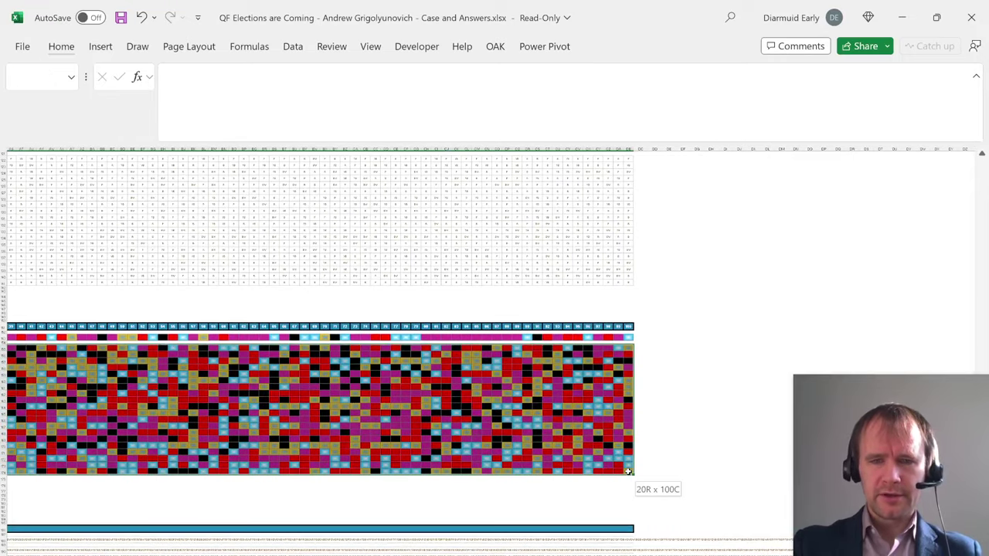
click(32, 77)
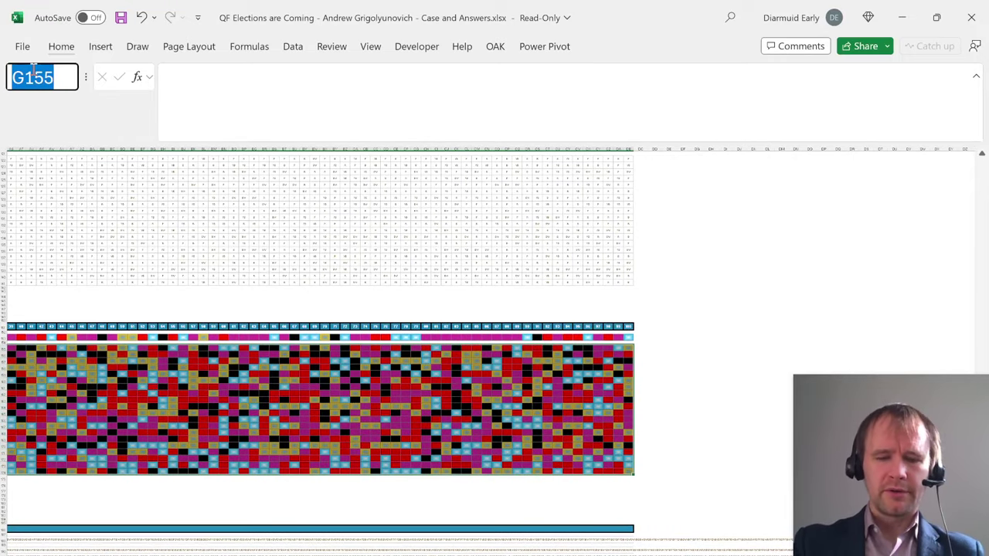
Jump to the vts range and open Find with its extra options shown.
text(vts)
key(Return)
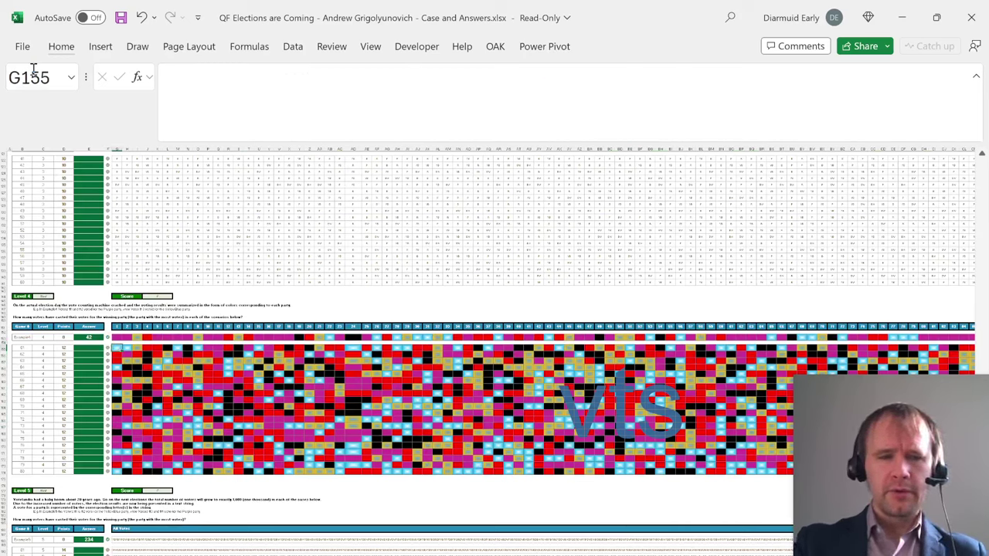
key(ctrl+f)
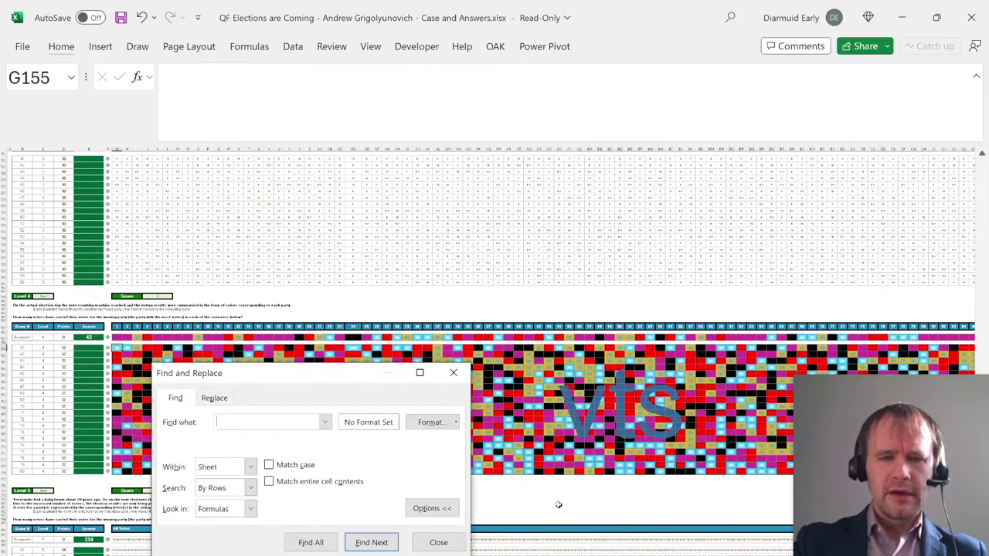
key(alt+t)
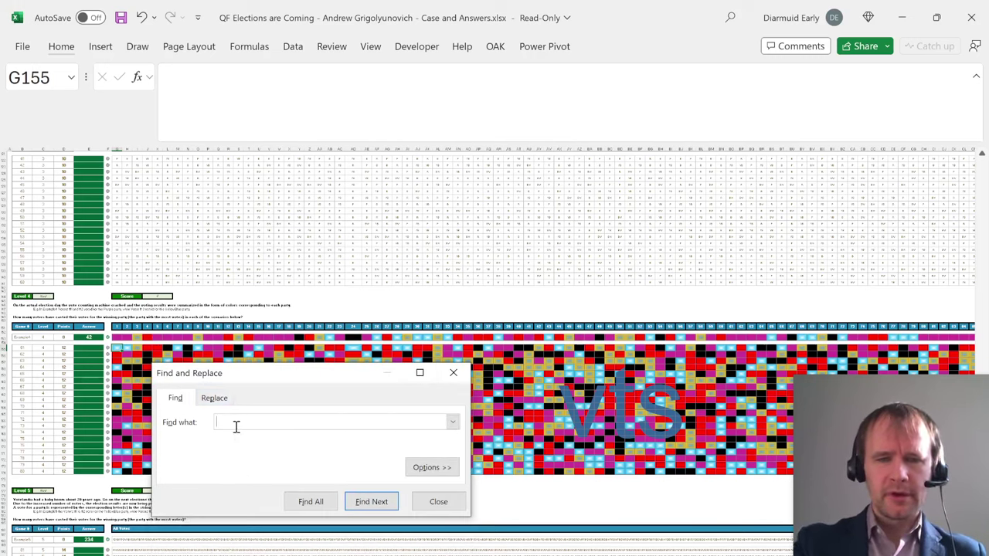
click(431, 468)
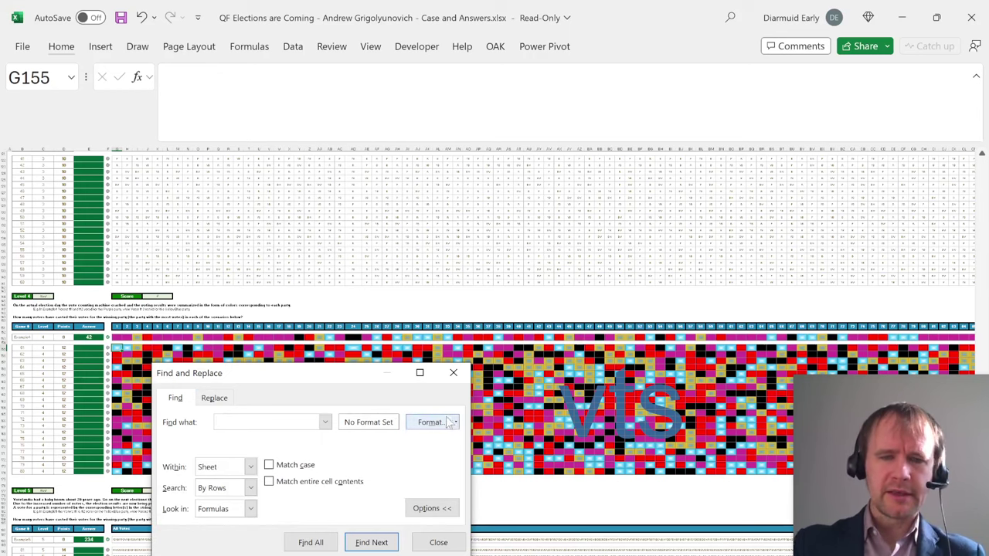
Set the search format from a red-filled cell, switch to Replace, then close.
click(455, 423)
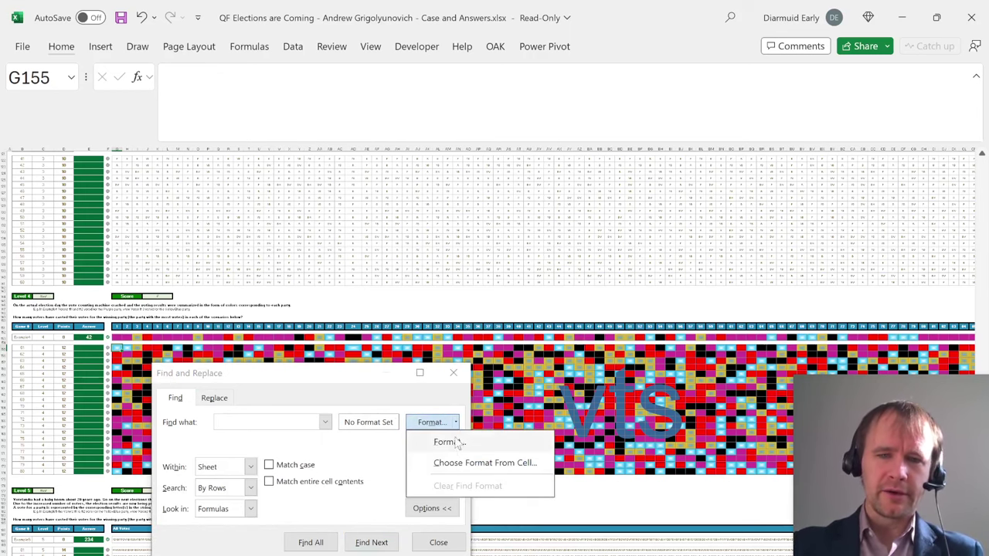
click(472, 466)
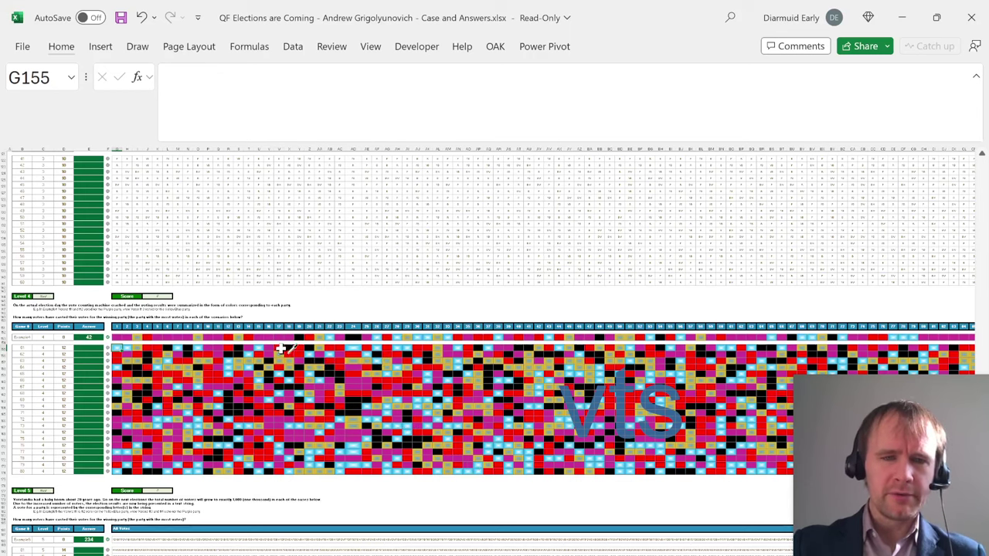
click(281, 349)
key(ctrl+h)
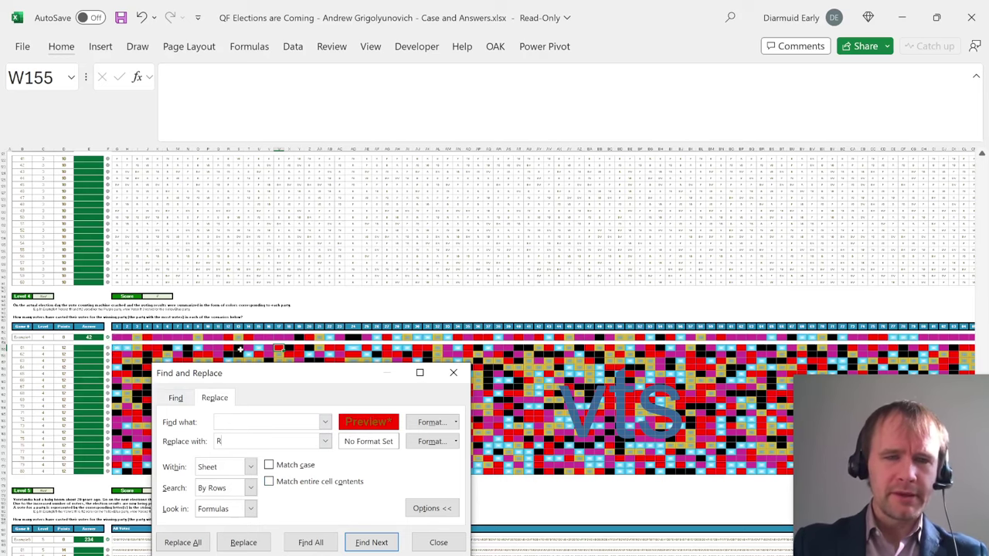
key(Escape)
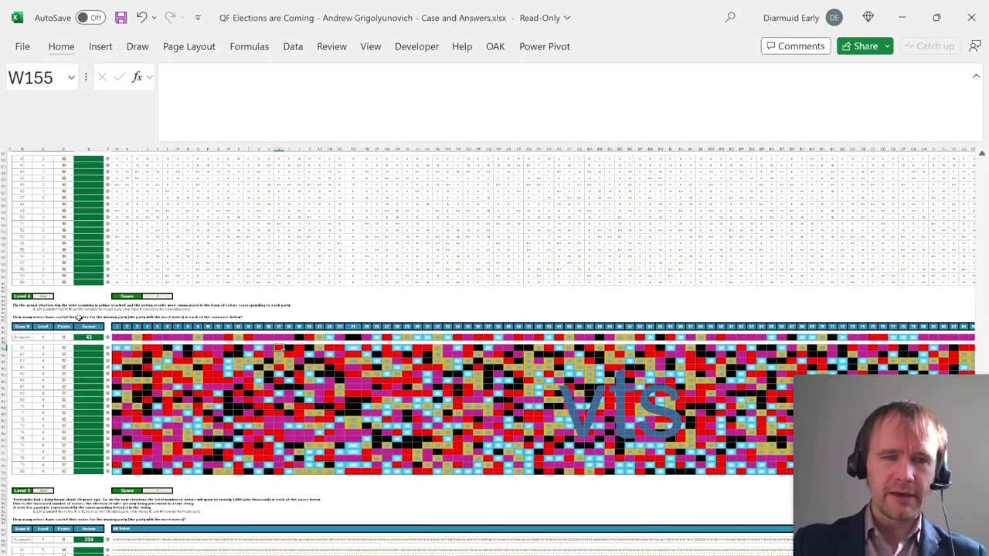
Select the vts range by entering its name in the Name Box.
click(38, 71)
text(vts)
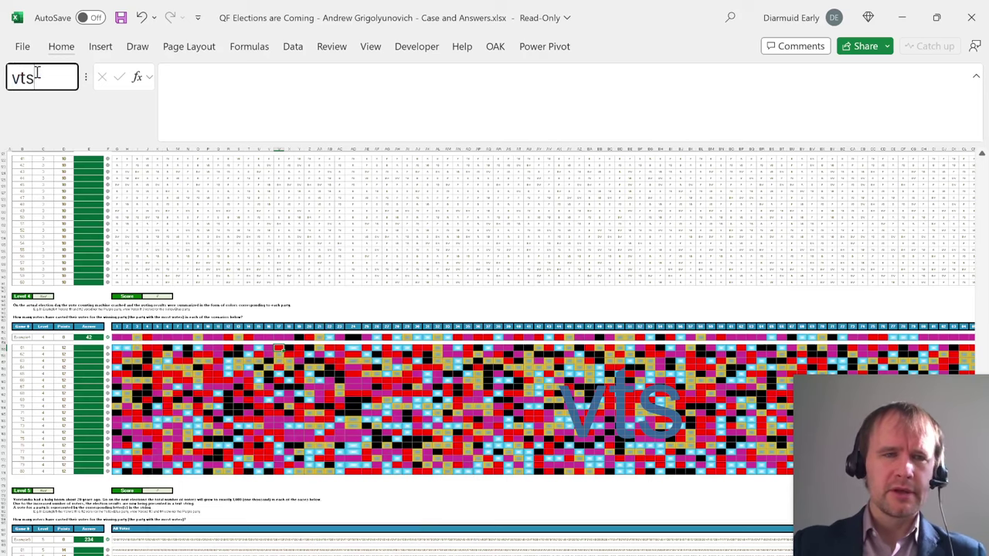
double_click(36, 72)
key(Return)
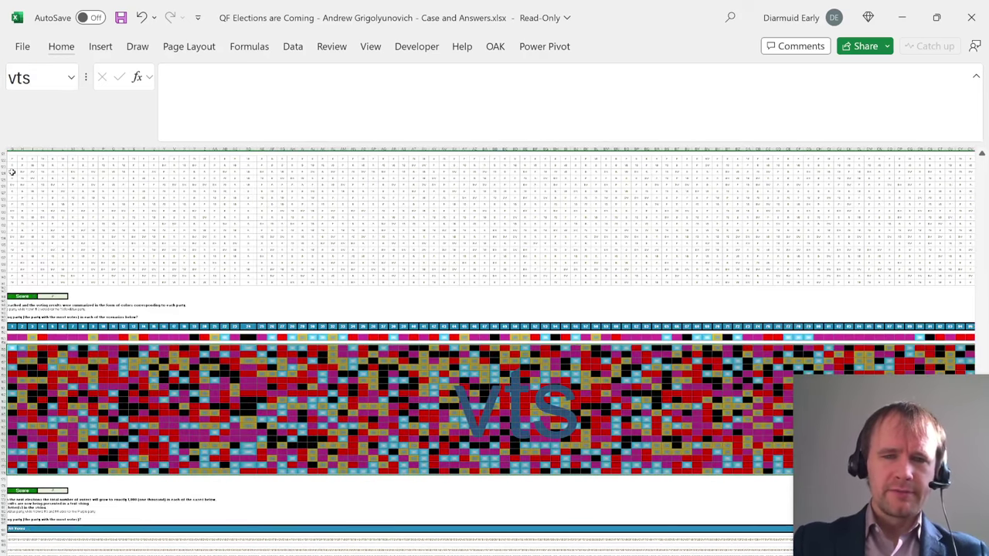
ctrl+scroll(12, 171, up, 3)
scroll(161, 478, down, 10)
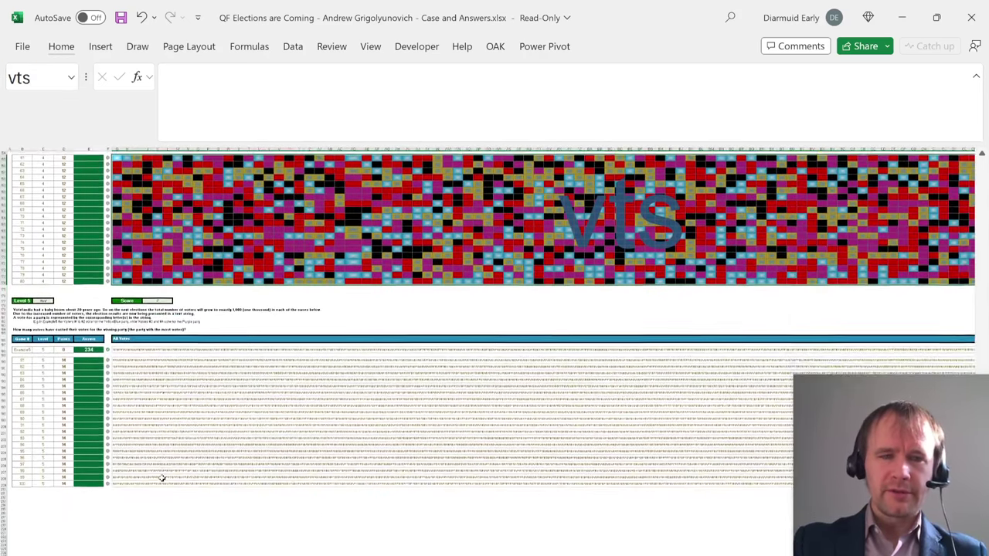
scroll(161, 479, up, 7)
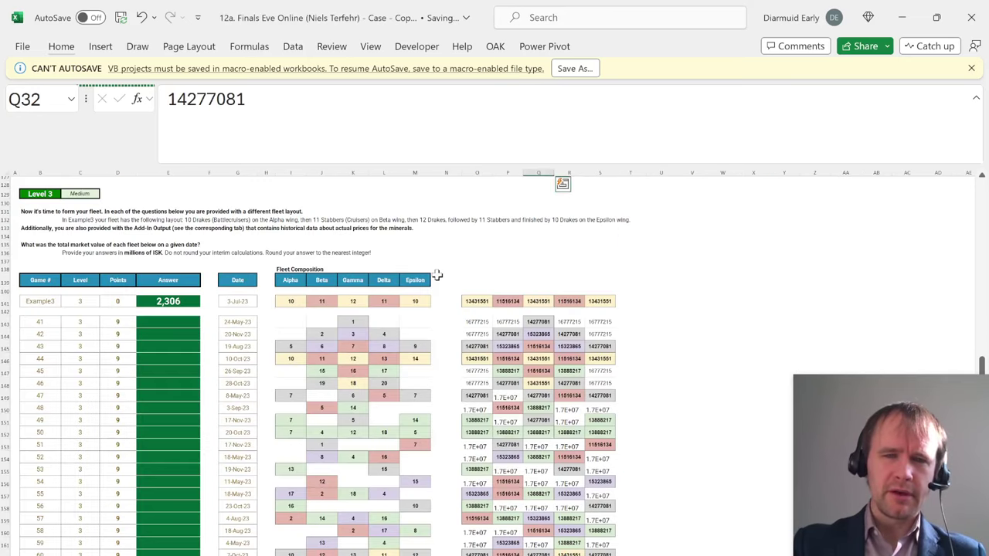
Inspect fleet cells I141:M161 in the Eve Online workbook, then return to elections.
drag(286, 304, 423, 547)
click(417, 347)
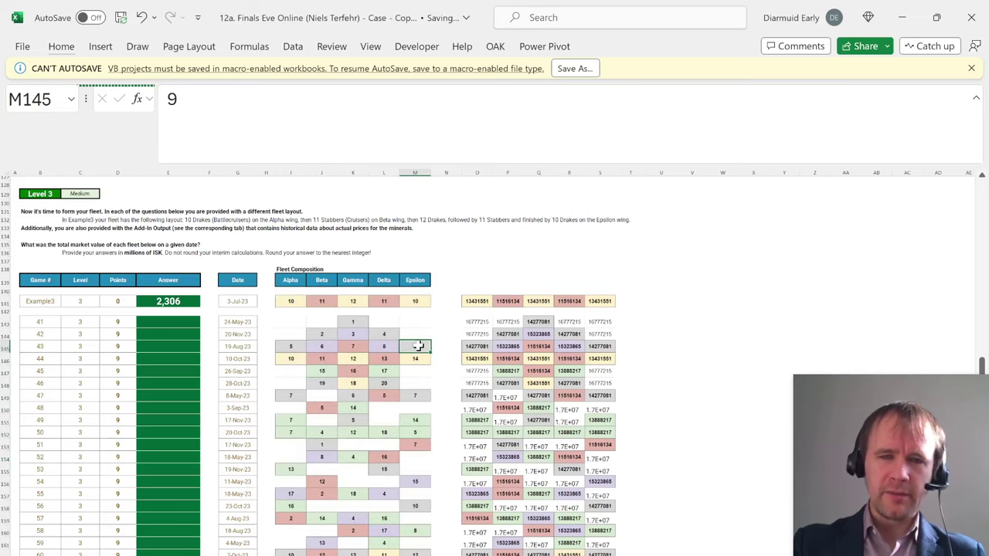
click(467, 347)
click(418, 346)
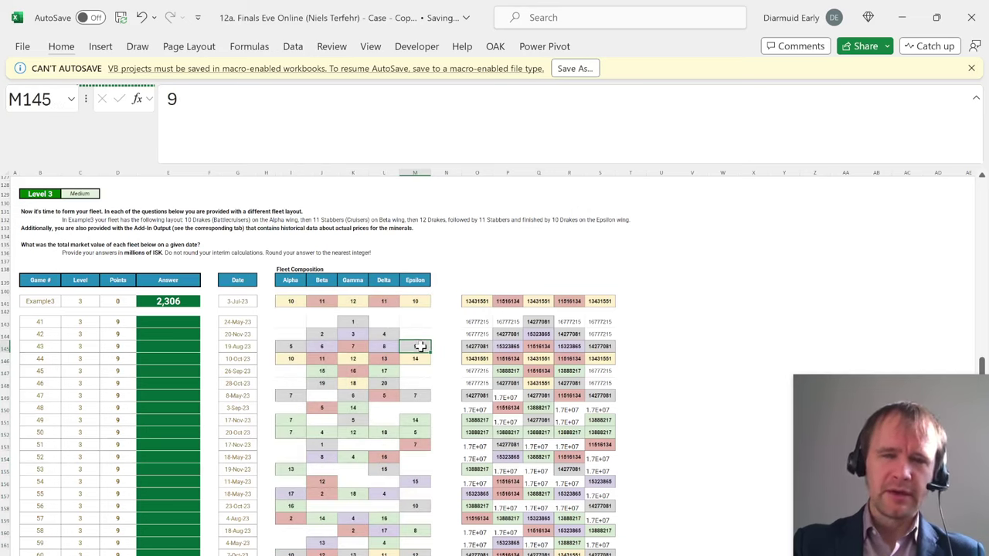
click(352, 322)
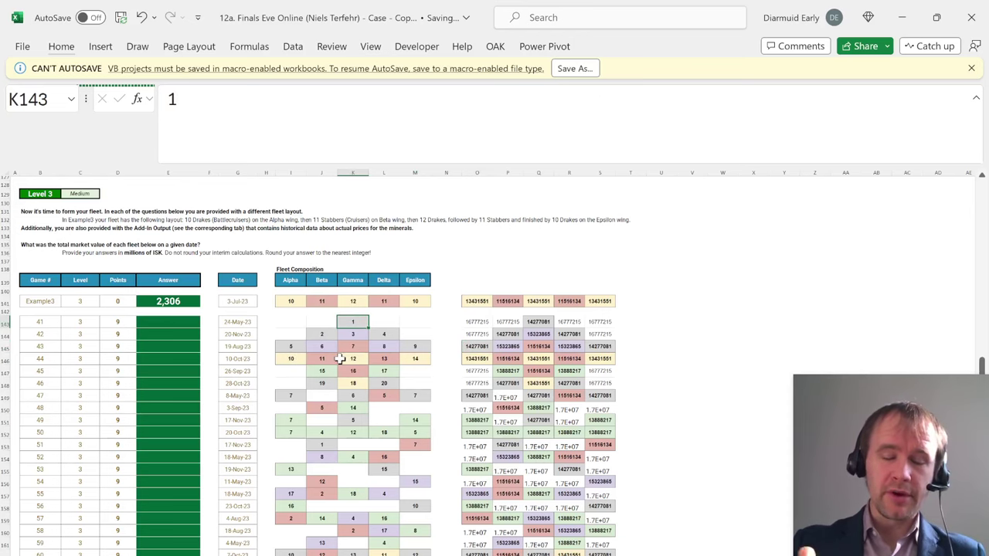
key(alt+Tab)
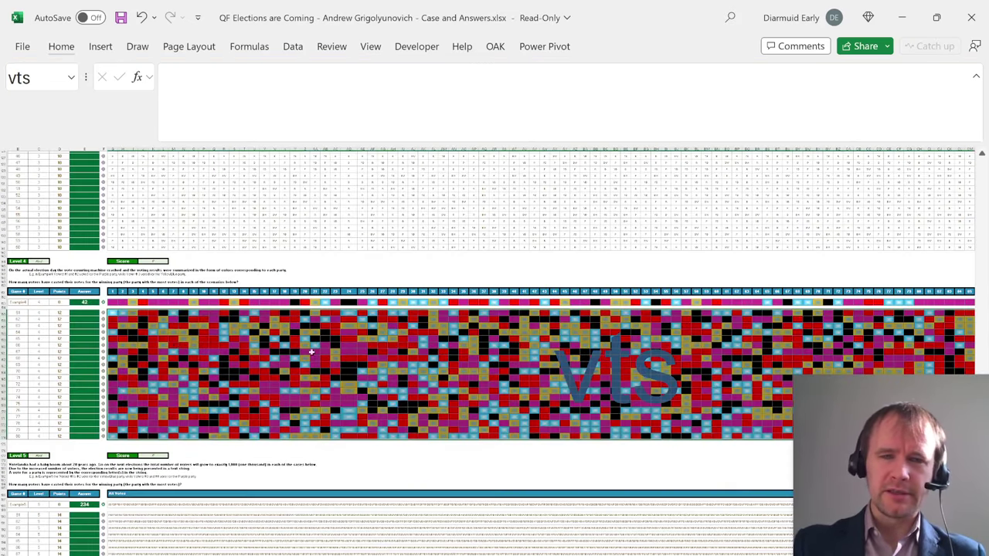
Replace all red-filled cells in the vts grid with R.
key(ctrl+h)
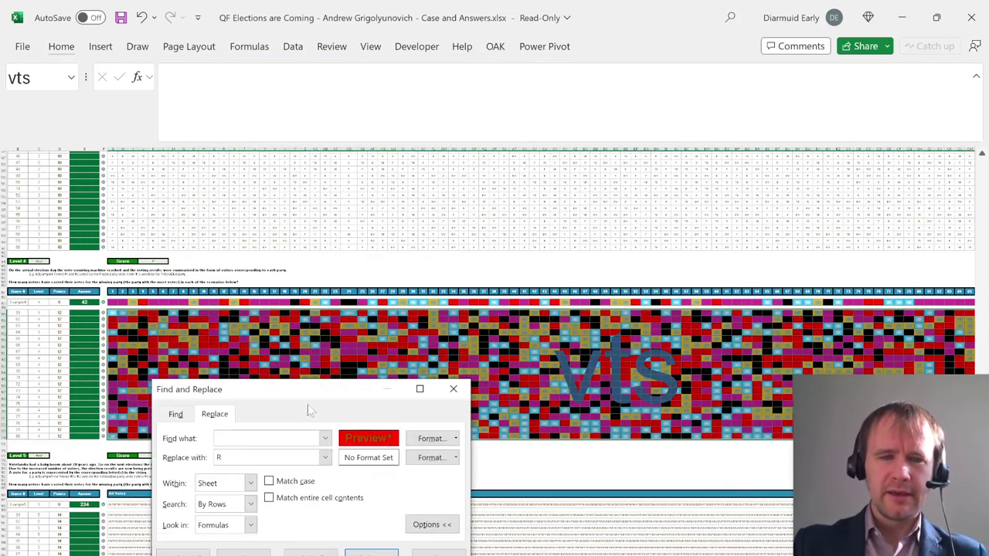
key(alt+a)
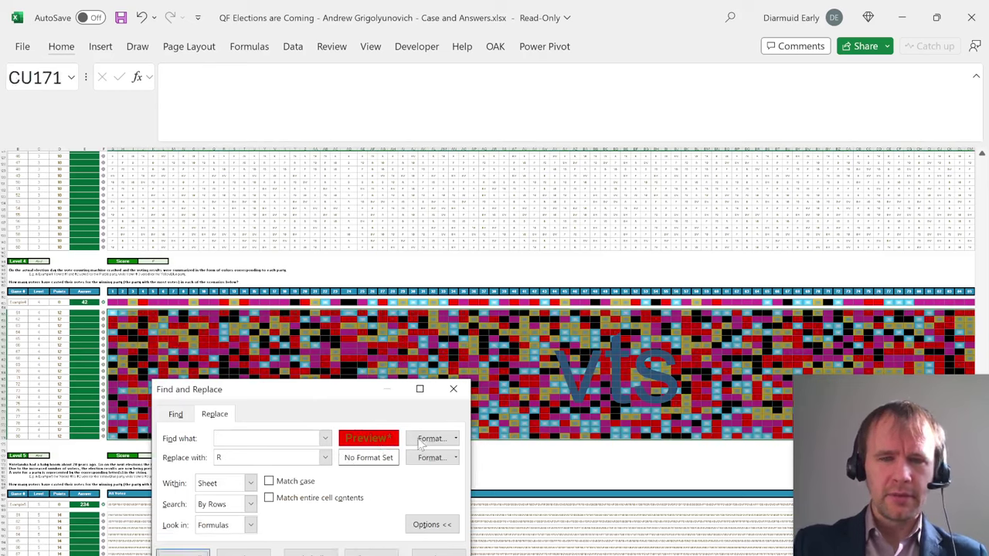
key(Return)
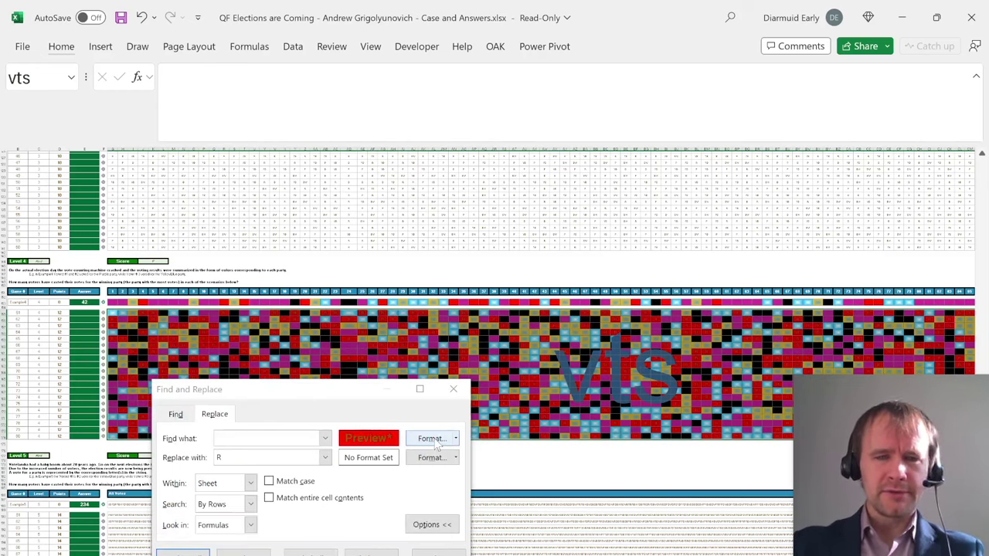
click(454, 390)
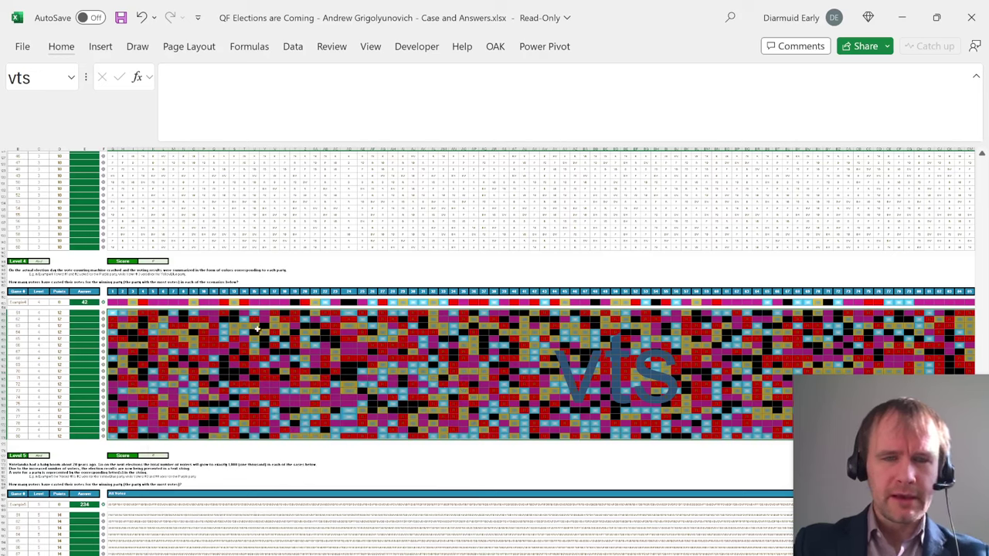
Replace the yellow-filled cells in the vts range with YB, using AL155's fill as the search format.
key(ctrl+h)
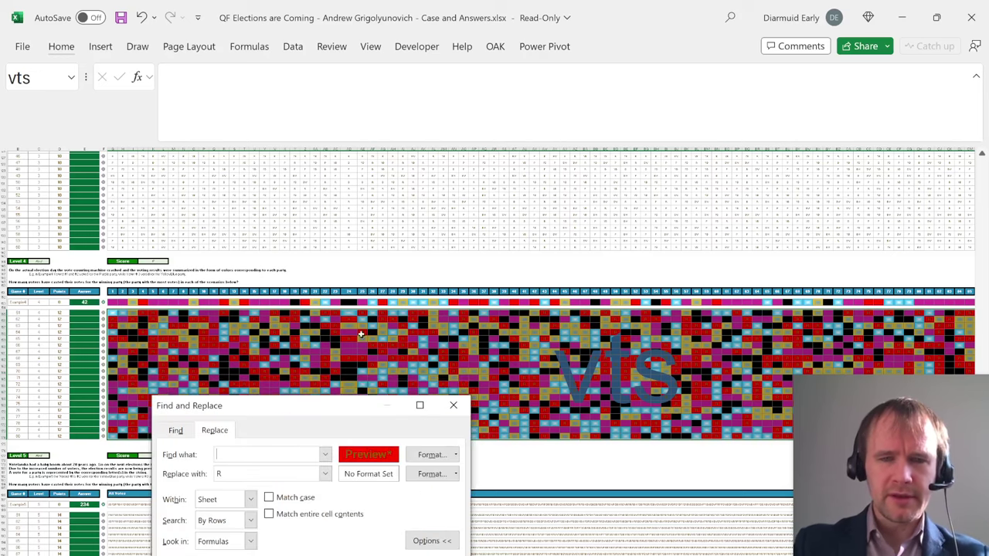
click(453, 455)
click(471, 495)
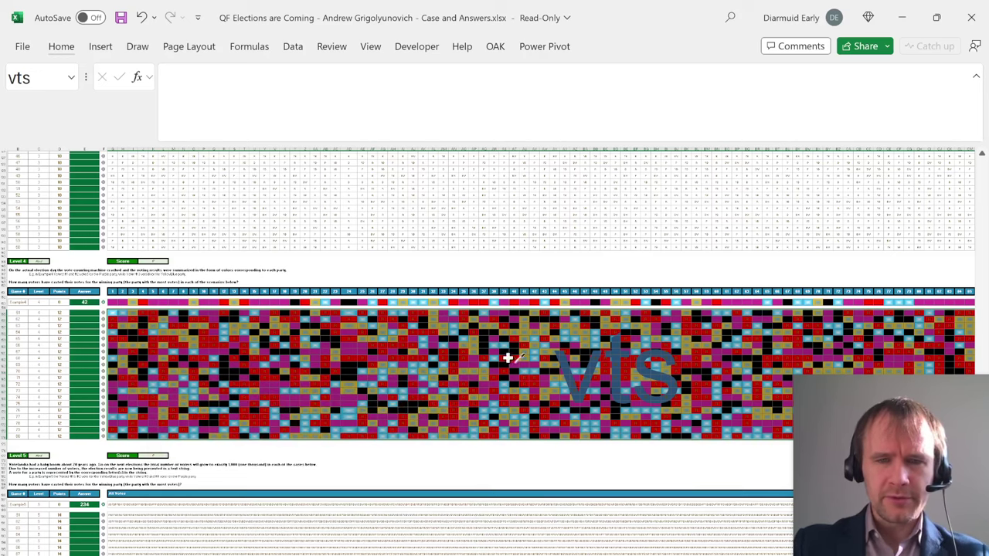
click(436, 315)
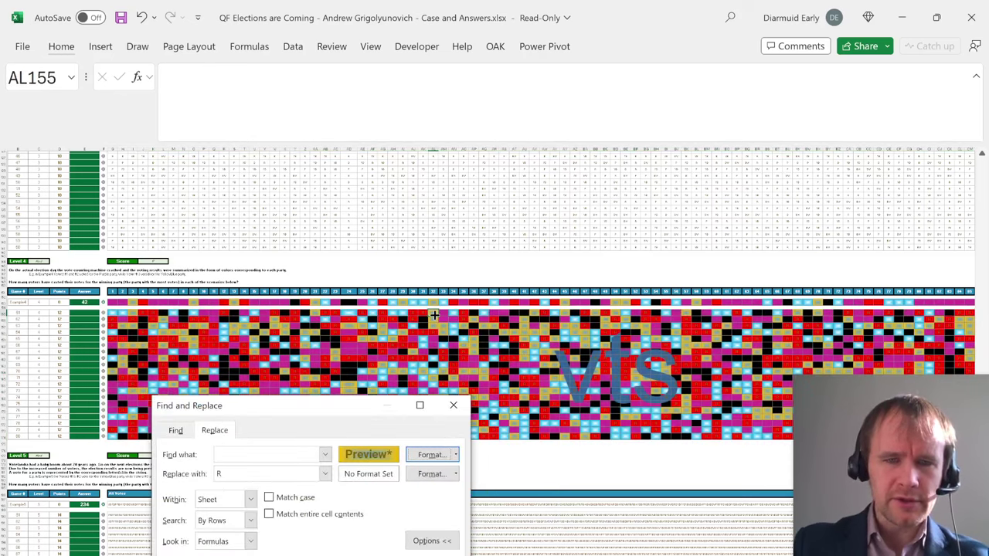
click(242, 473)
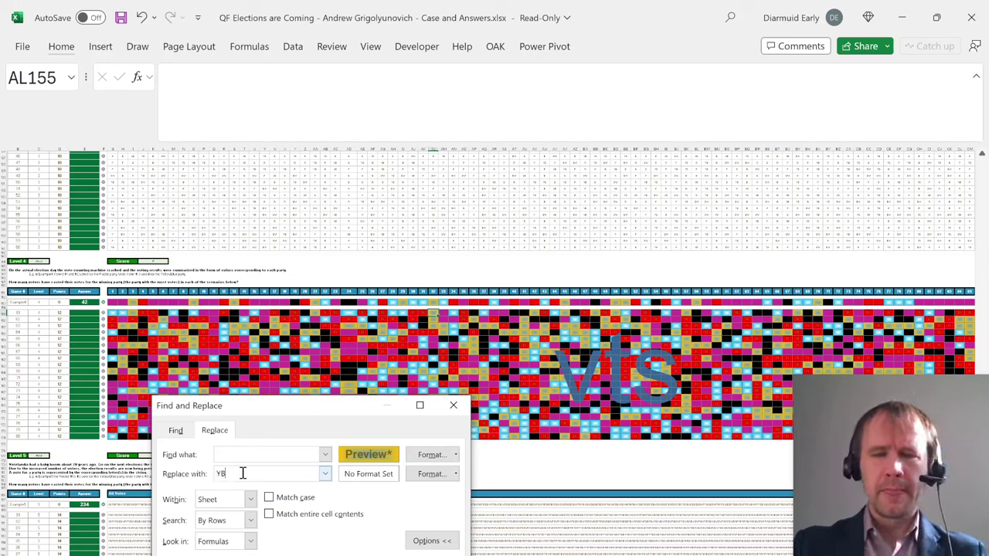
click(46, 78)
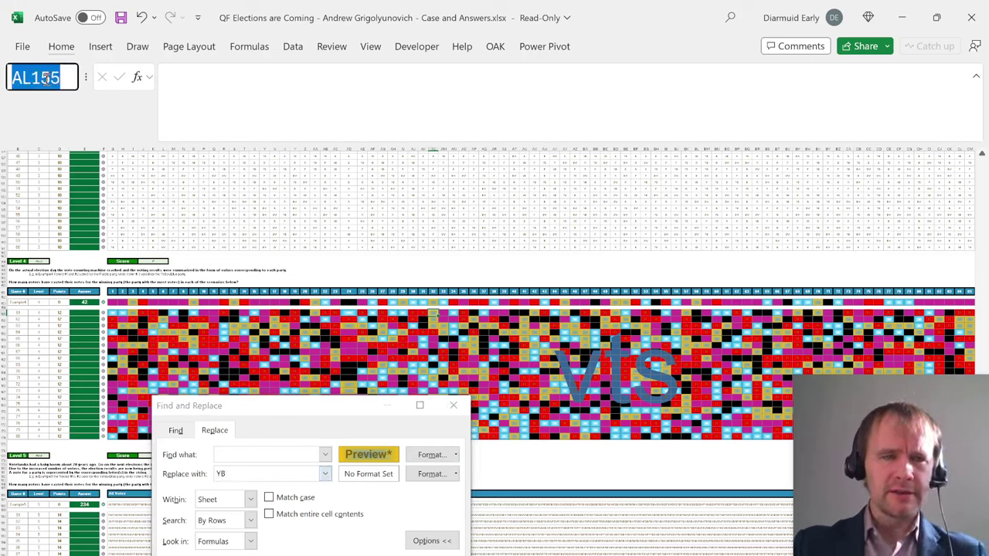
text(vts)
key(Return)
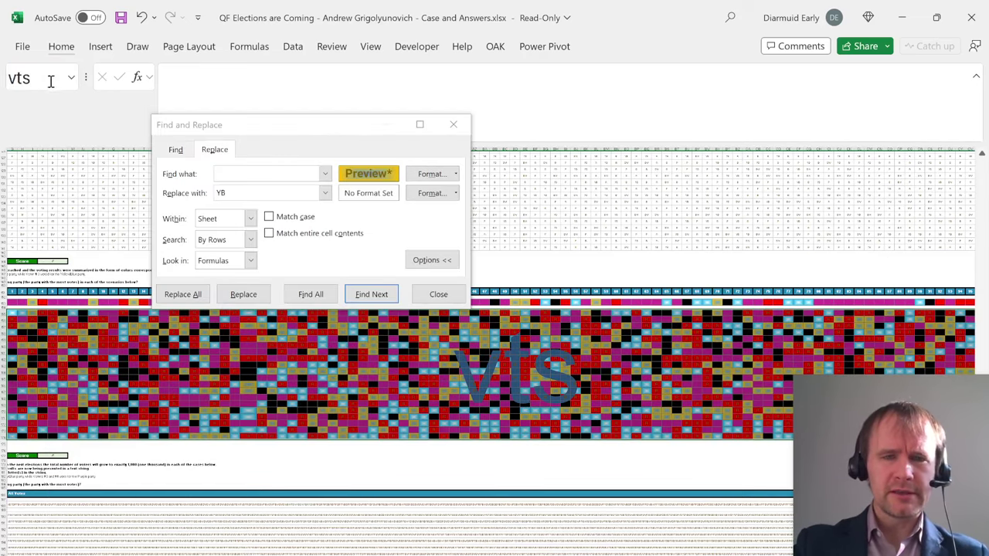
click(182, 294)
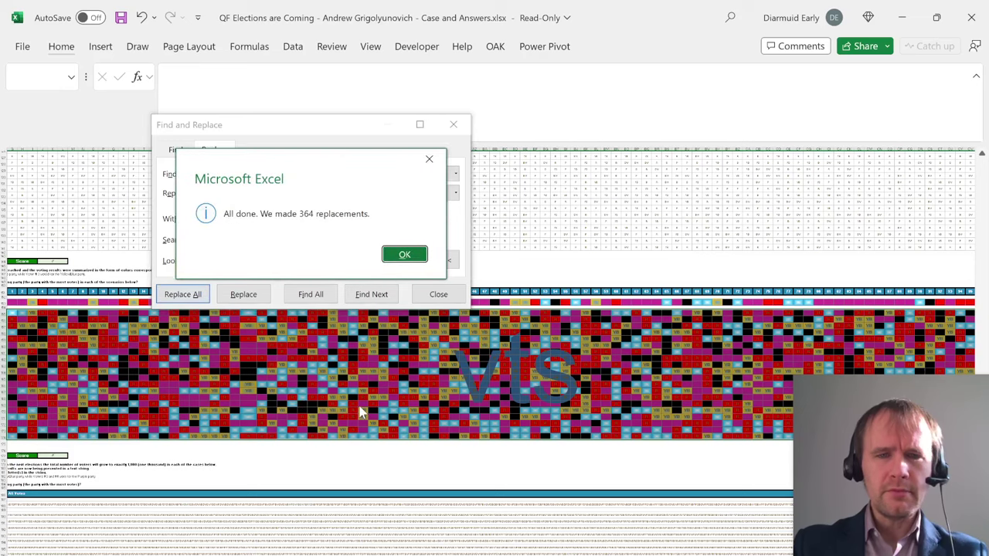
click(399, 254)
click(437, 293)
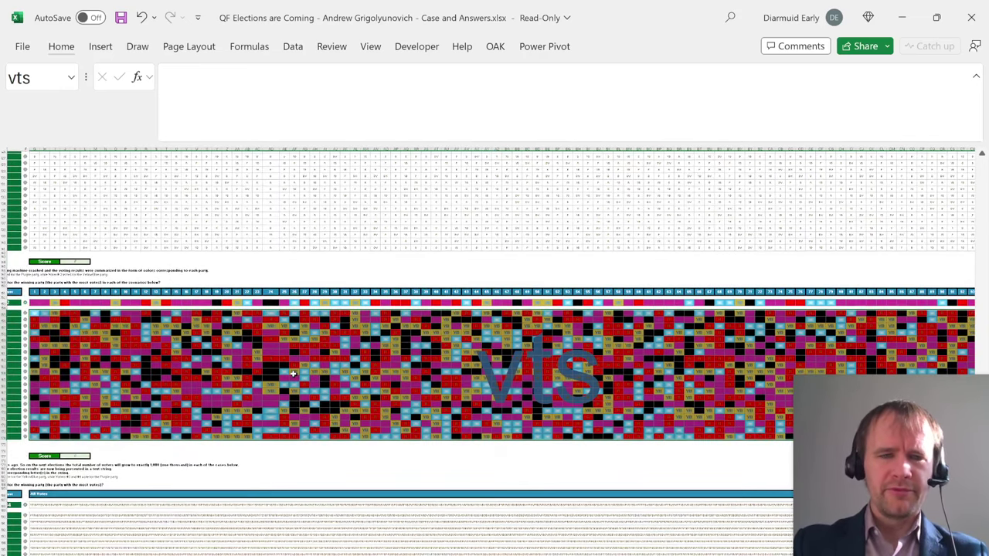
Deselect the range and check the tagged results around G155.
click(35, 312)
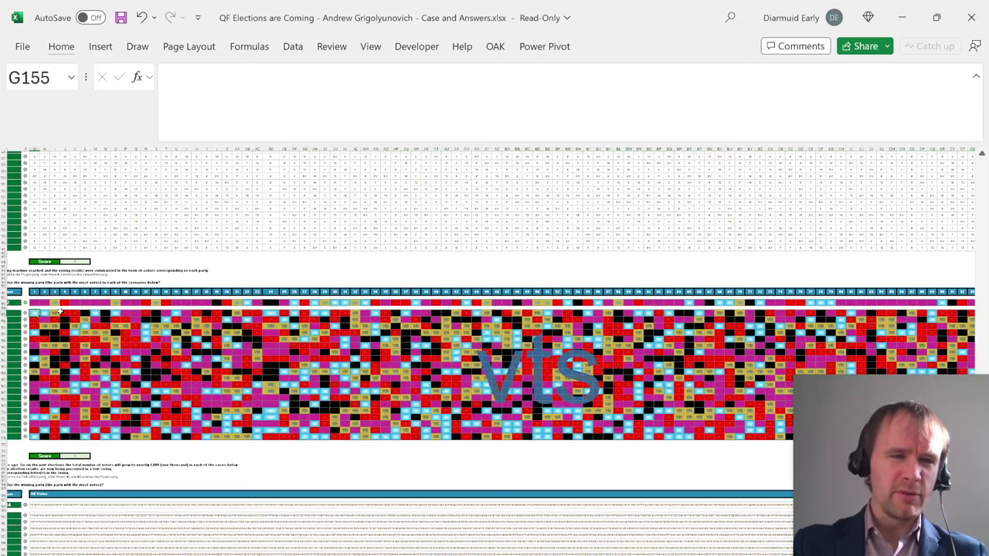
key(Right)
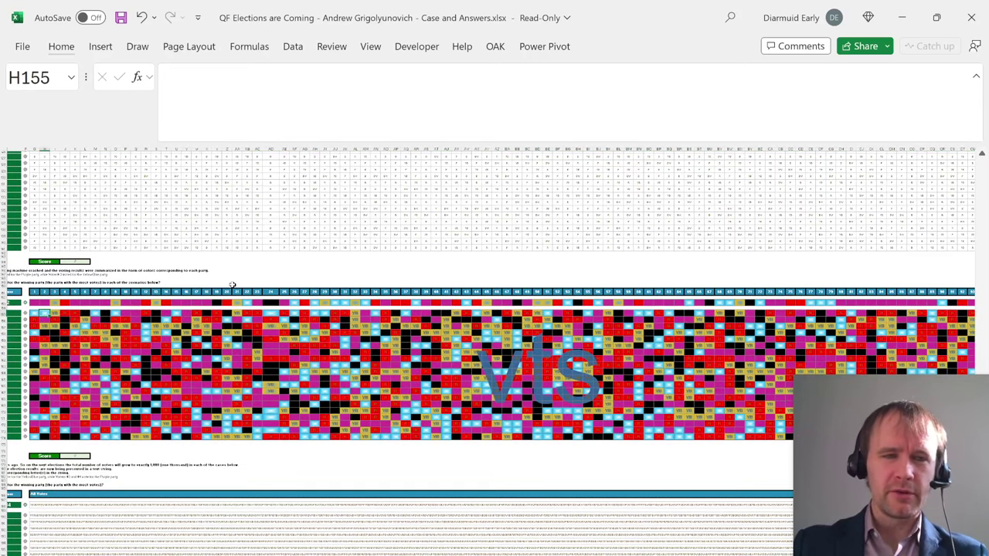
key(Left)
scroll(232, 285, up, 2)
scroll(232, 284, up, 5)
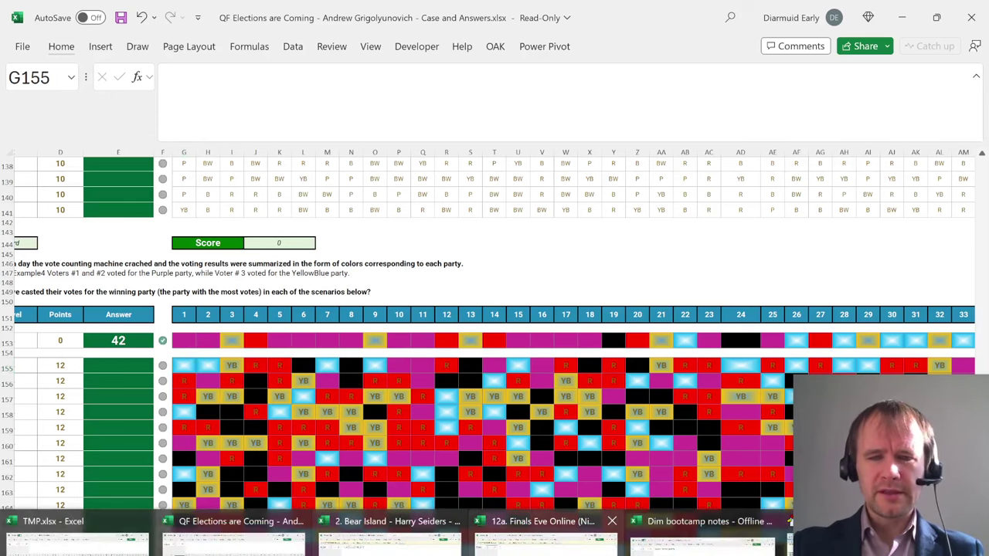
In the Dim bootcamp notes, unhide the method rows in C7:C17.
click(687, 535)
click(112, 343)
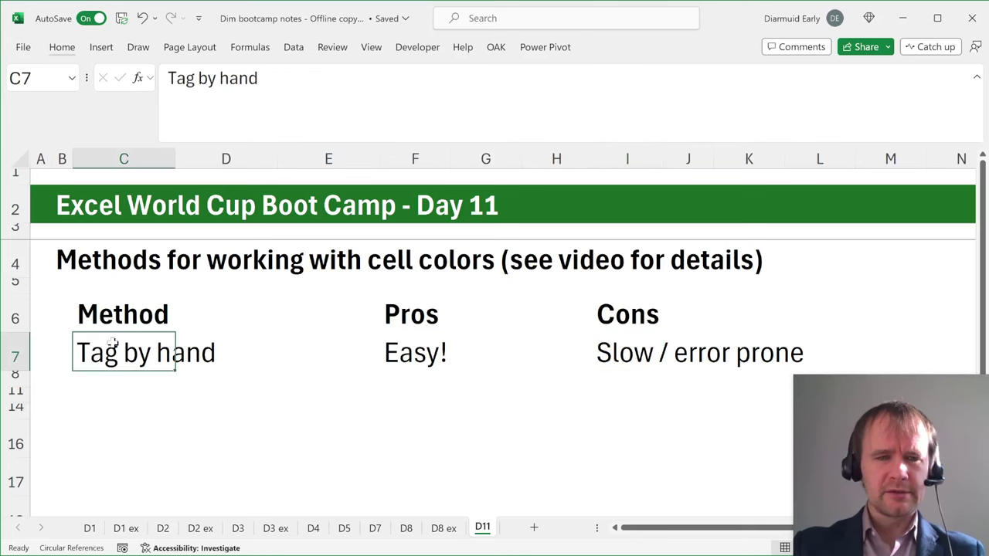
key(shift+Down)
key(shift+Down)
key(shift+Down)
key(shift+Down)
key(shift+Down)
key(ctrl+shift+9)
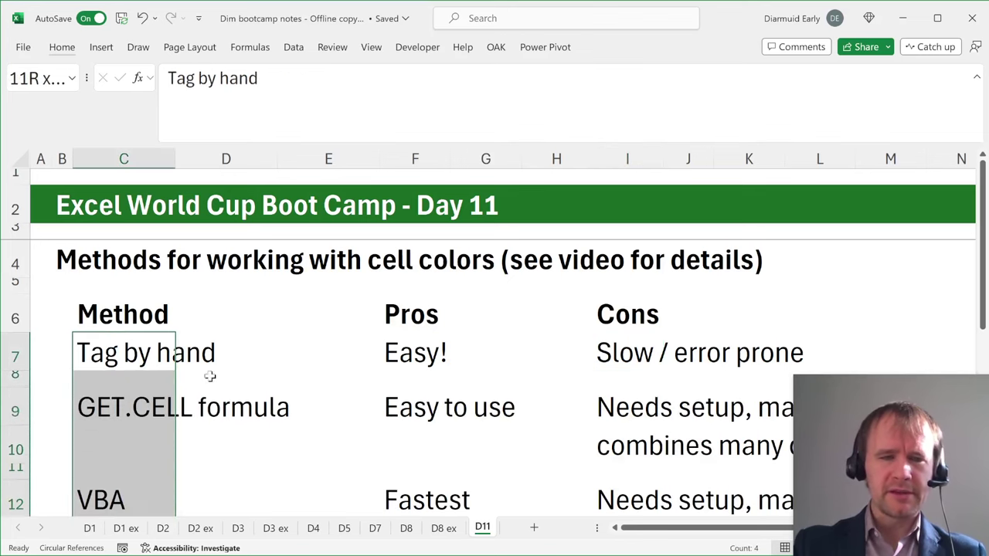
scroll(277, 387, down, 1)
Review the GET.CELL and VBA methods' pros and cons, then bring up the VBA editor.
click(115, 307)
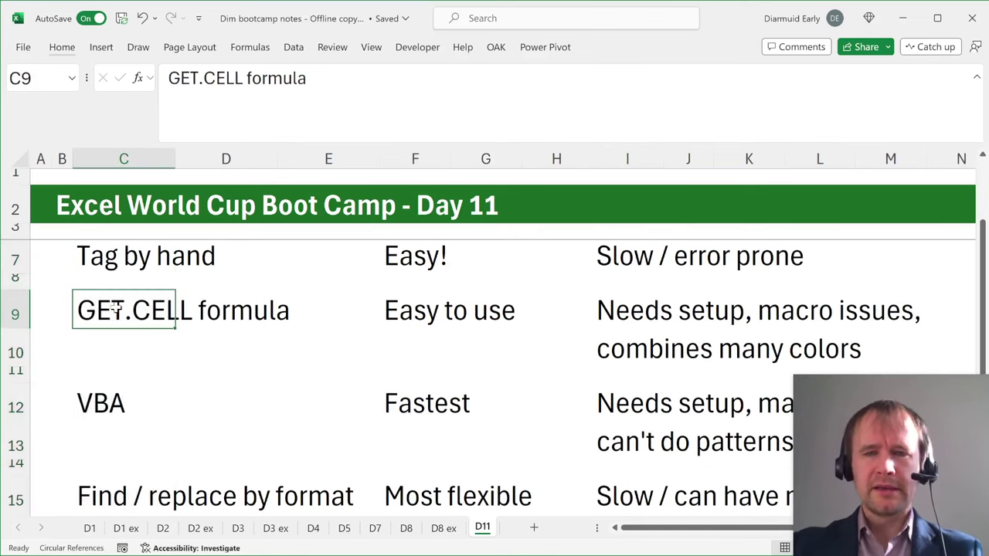
click(408, 309)
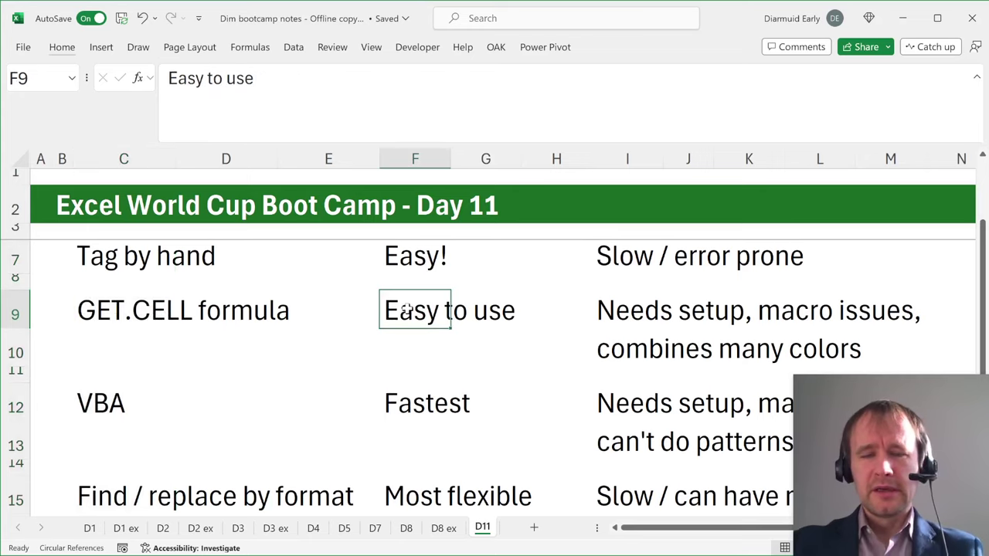
click(611, 304)
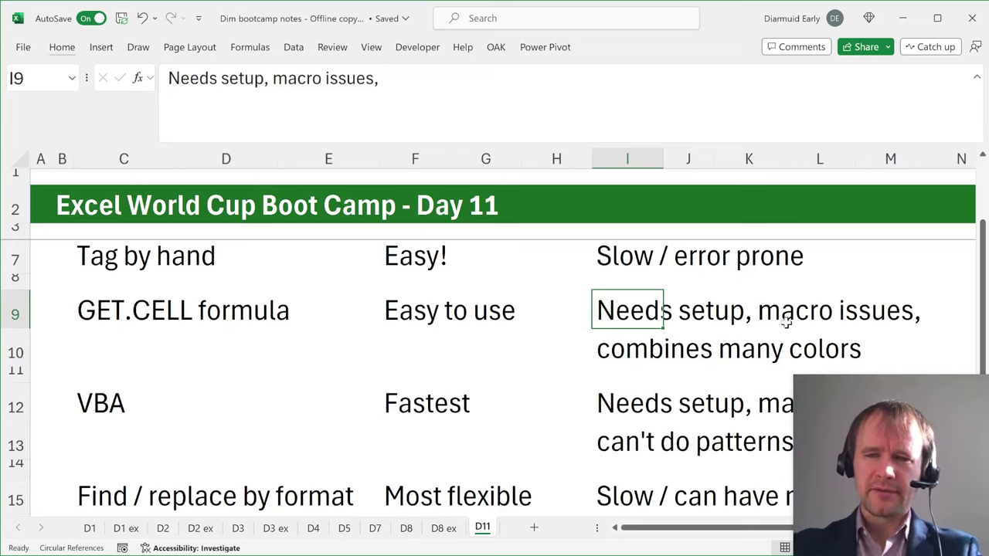
click(620, 350)
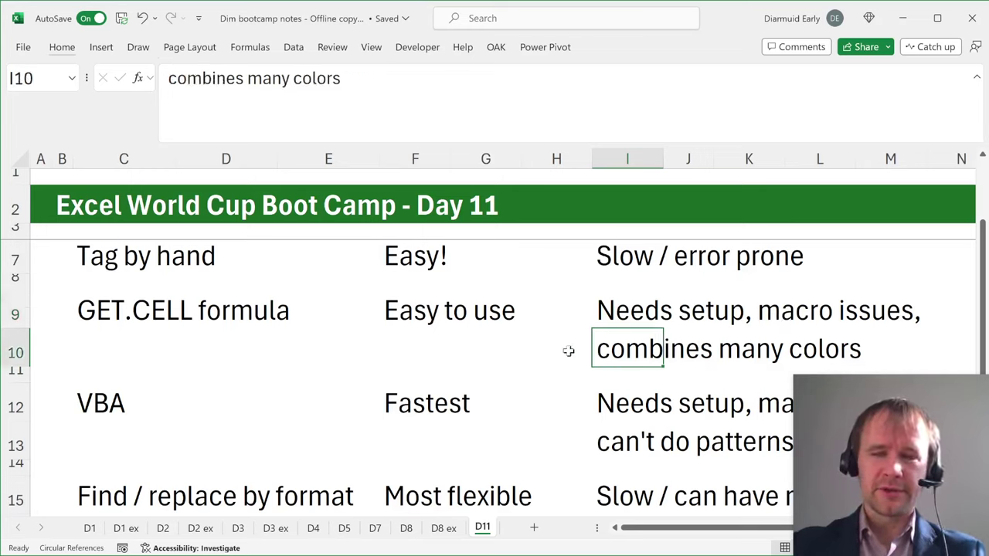
scroll(583, 347, down, 1)
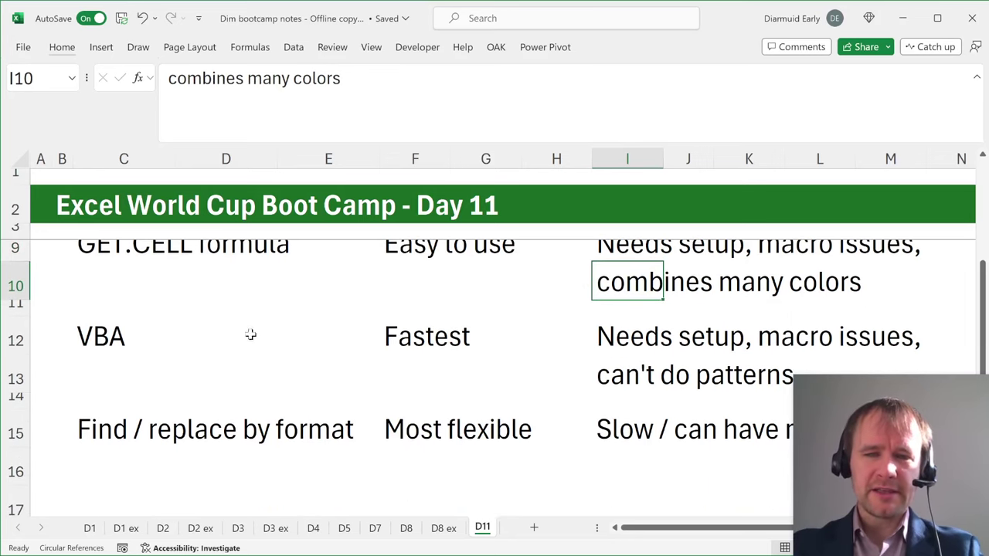
click(413, 342)
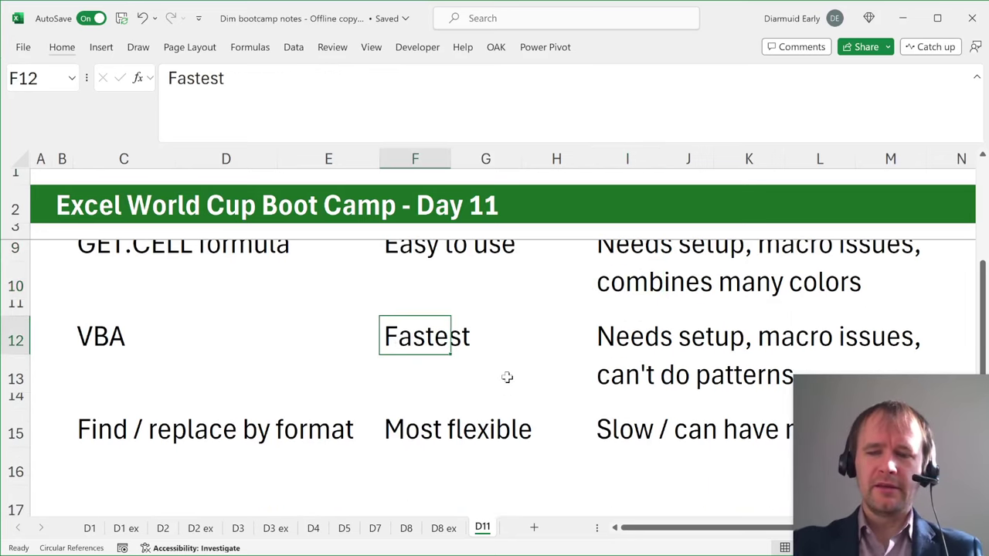
key(alt+F11)
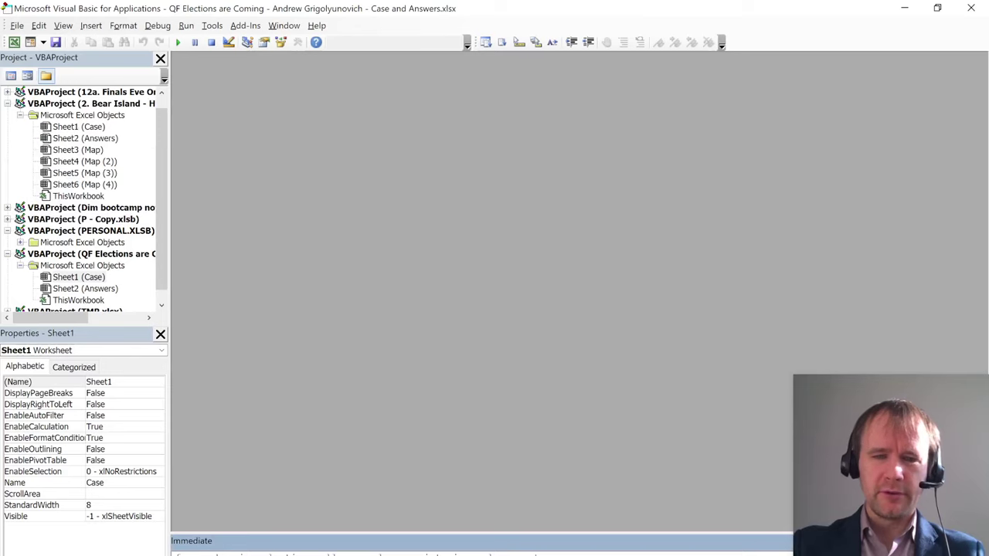
Select the leftover Immediate-window line and return to the Excel notes.
drag(551, 554, 145, 553)
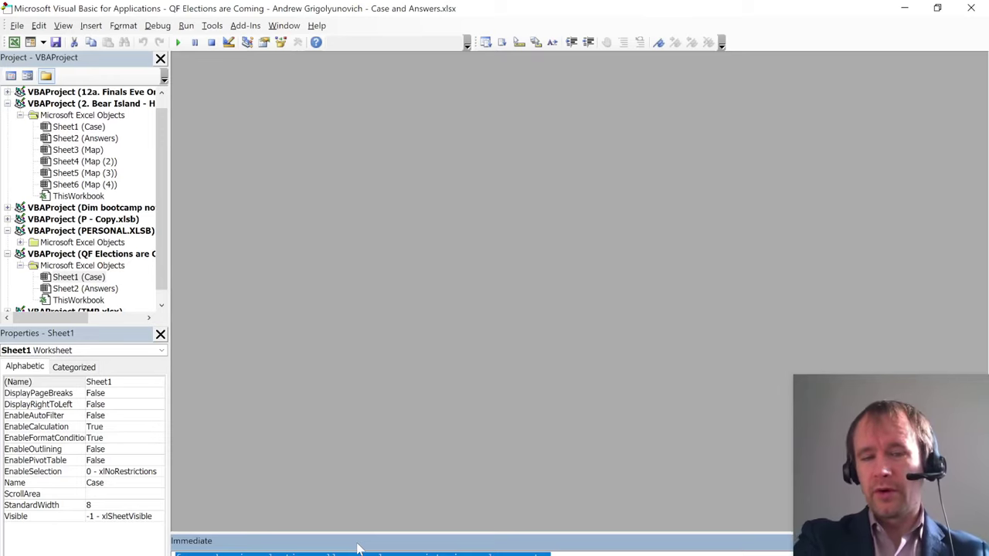
key(alt)
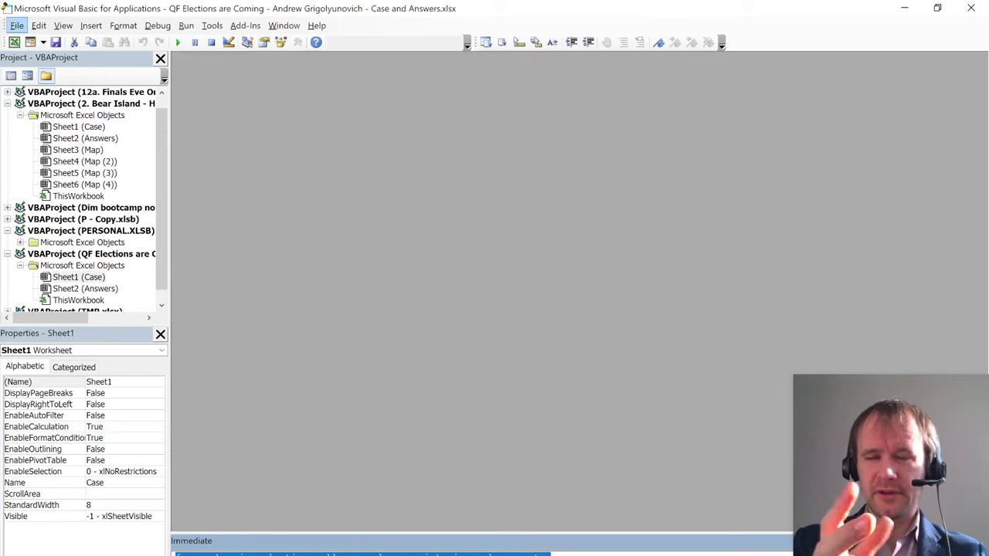
key(Escape)
key(alt+Tab)
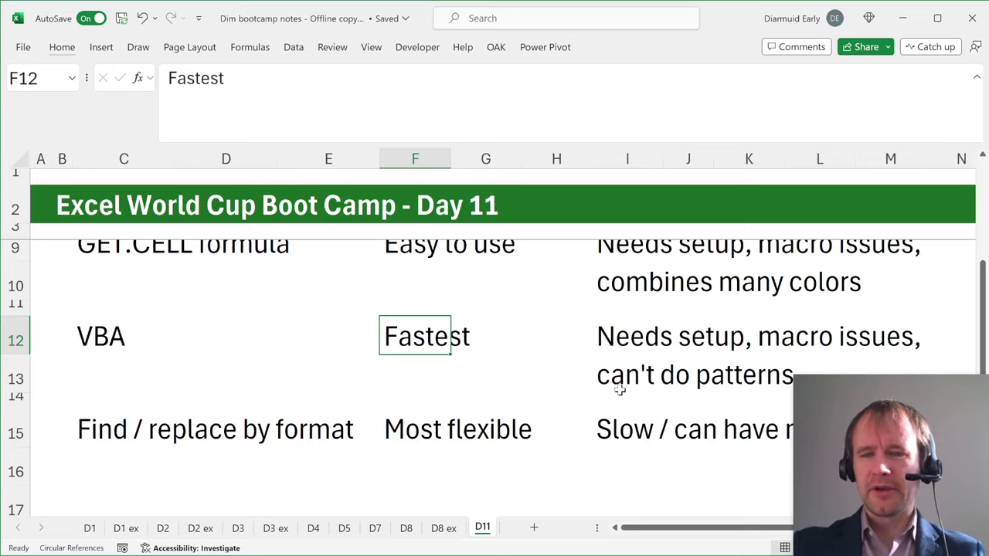
Review the notes' VBA drawbacks (setup, no patterns) and the find/replace drawbacks.
scroll(591, 346, down, 1)
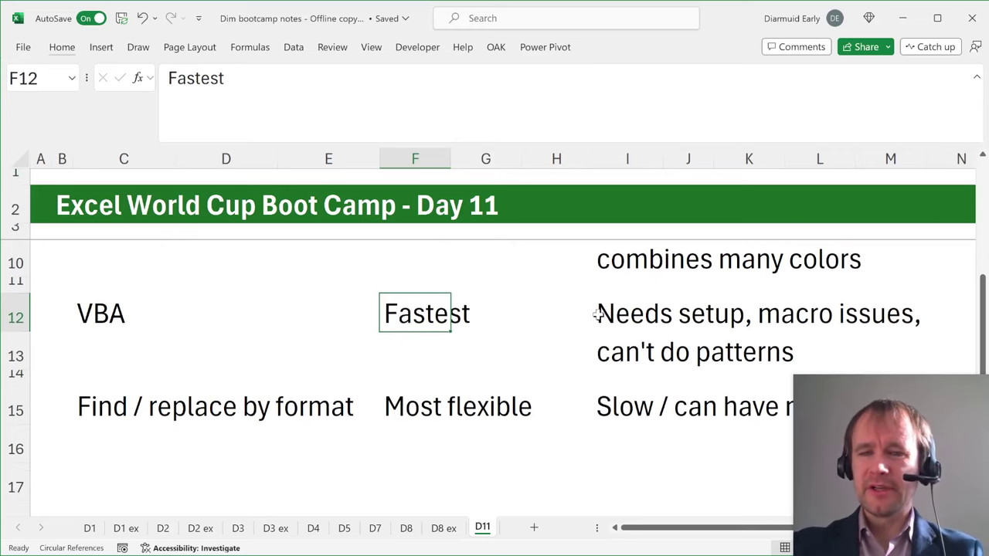
click(602, 313)
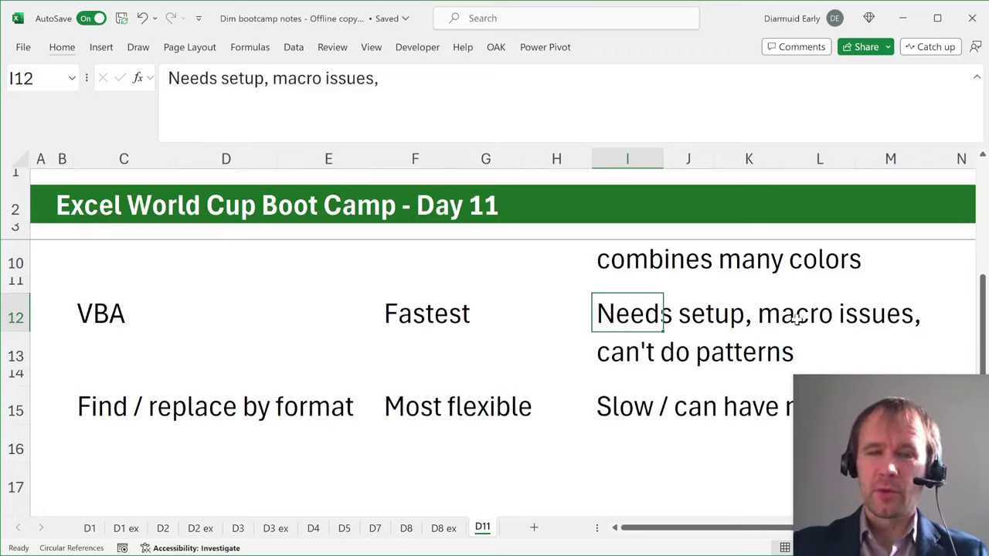
click(621, 351)
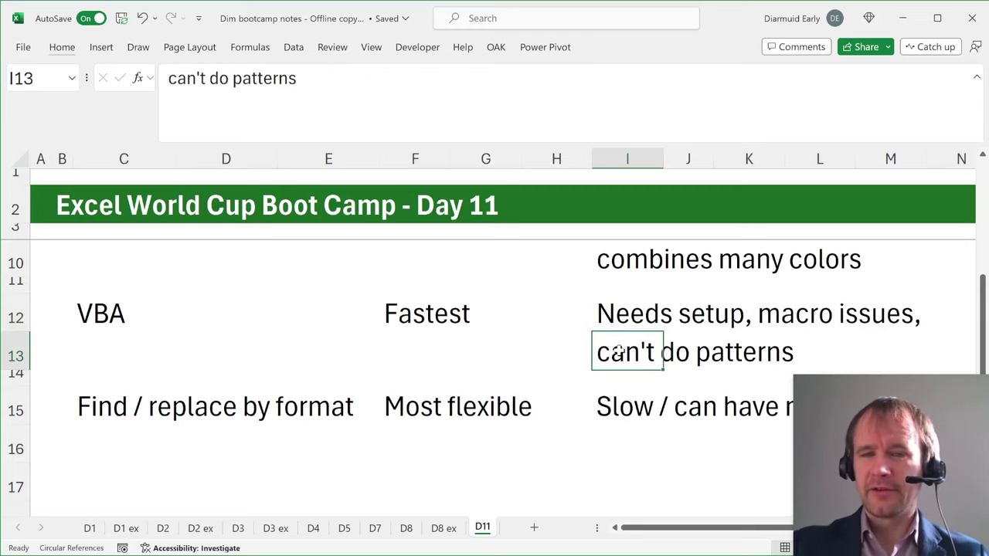
scroll(448, 363, down, 1)
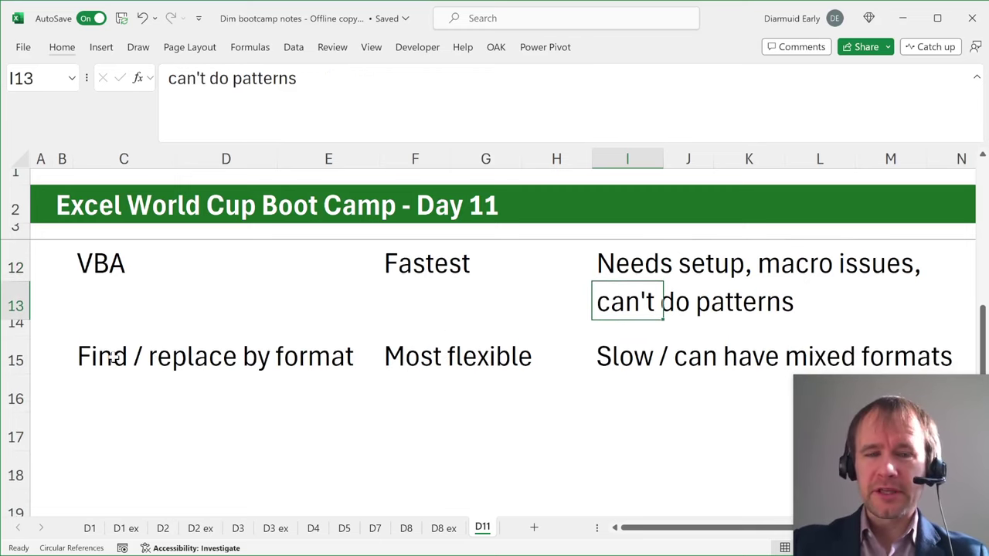
click(608, 356)
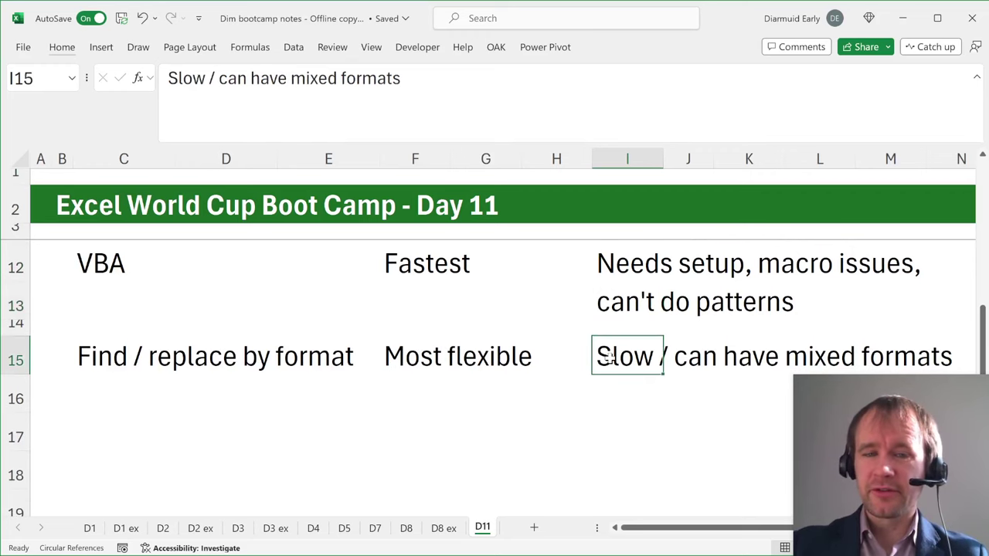
click(686, 362)
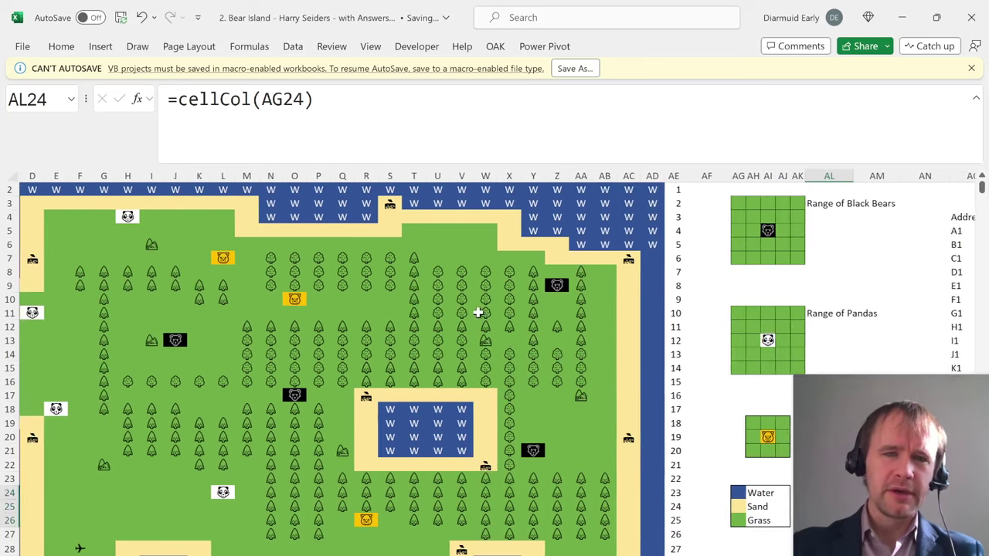
Select the whole Bear Island map grid starting from B2.
scroll(478, 312, left, 2)
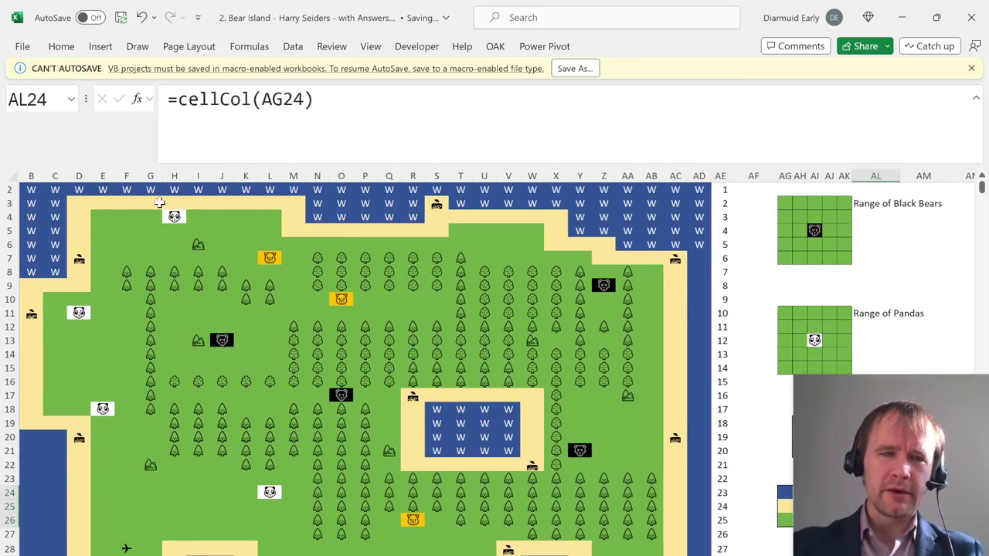
click(101, 204)
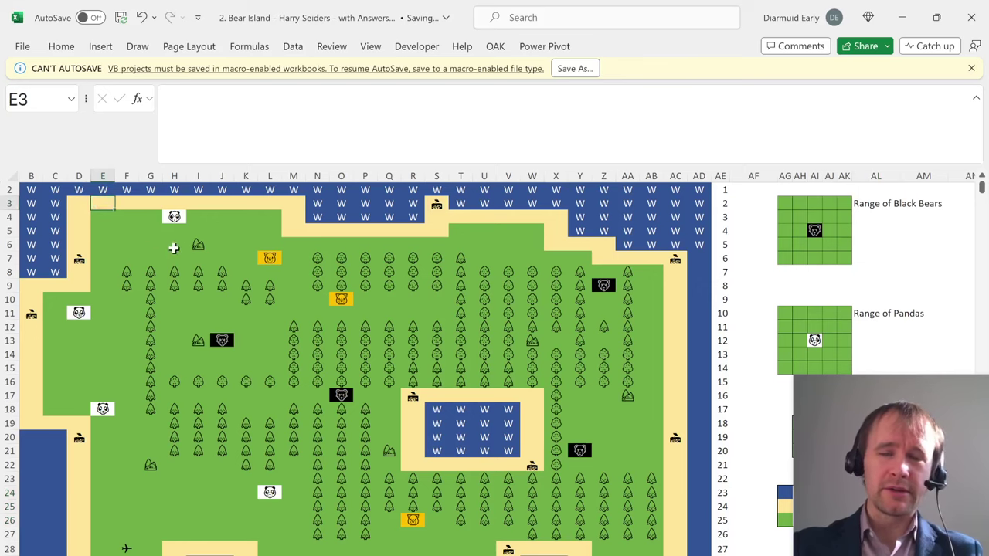
scroll(174, 247, down, 1)
scroll(199, 249, up, 1)
click(29, 193)
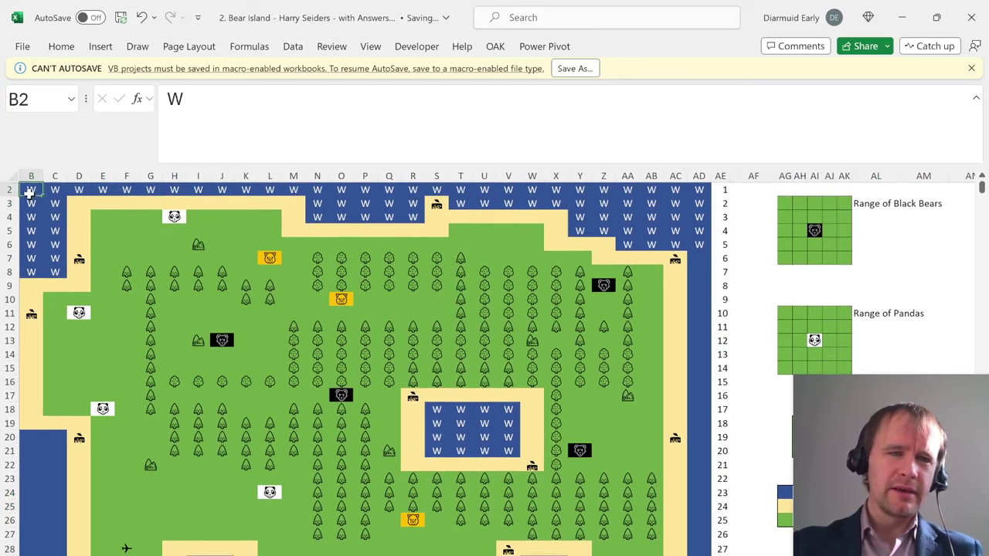
mouse_move(31, 199)
mouse_down()
mouse_move(31, 317)
mouse_move(29, 194)
mouse_up()
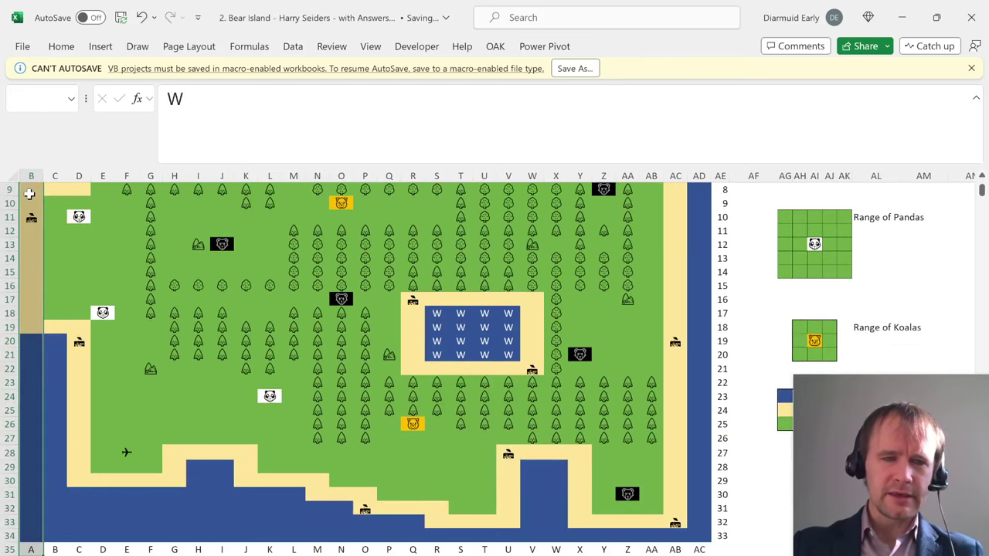
key(ctrl+a)
Set the search format to the sand fill sampled from AC13 and reselect the map.
key(ctrl+f)
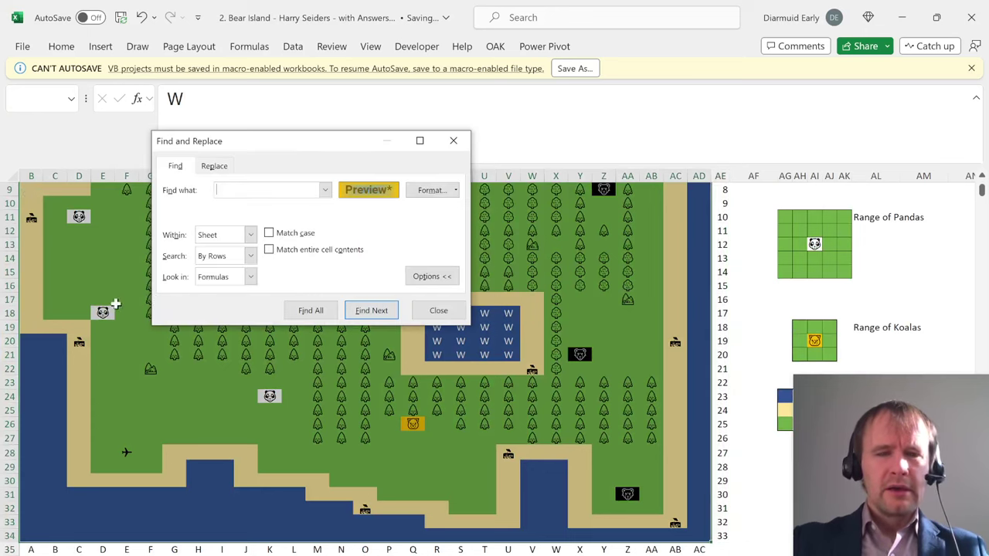
click(456, 190)
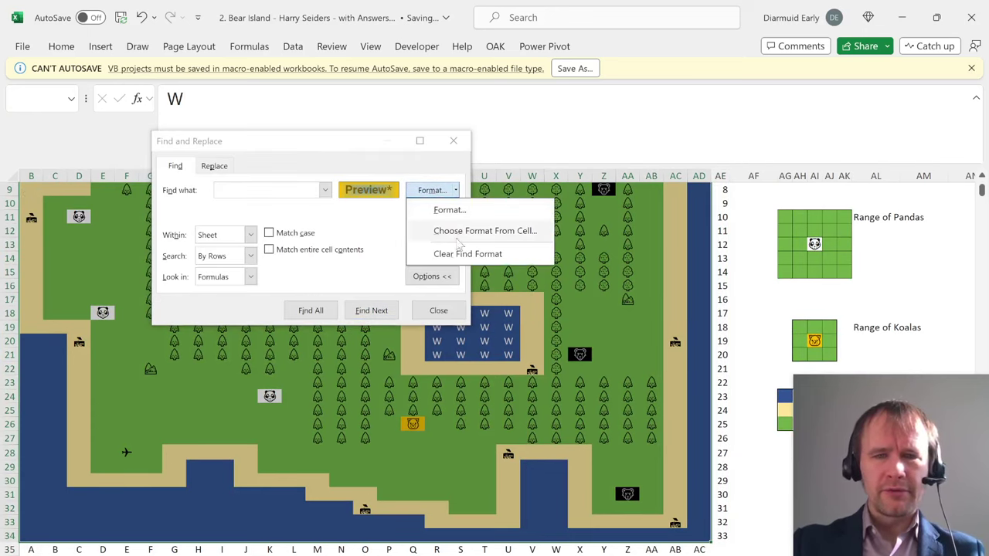
click(457, 239)
click(675, 249)
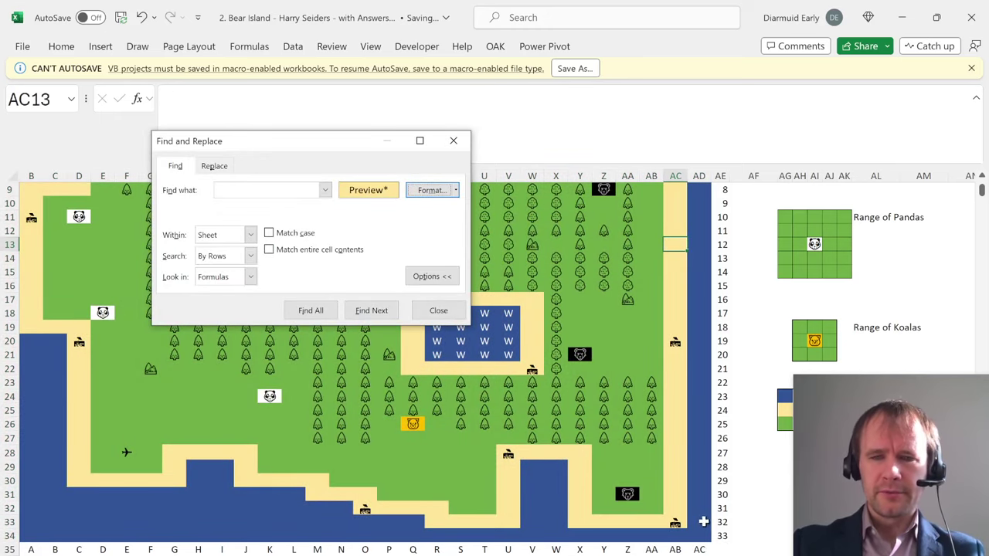
click(700, 535)
drag(704, 535, 703, 530)
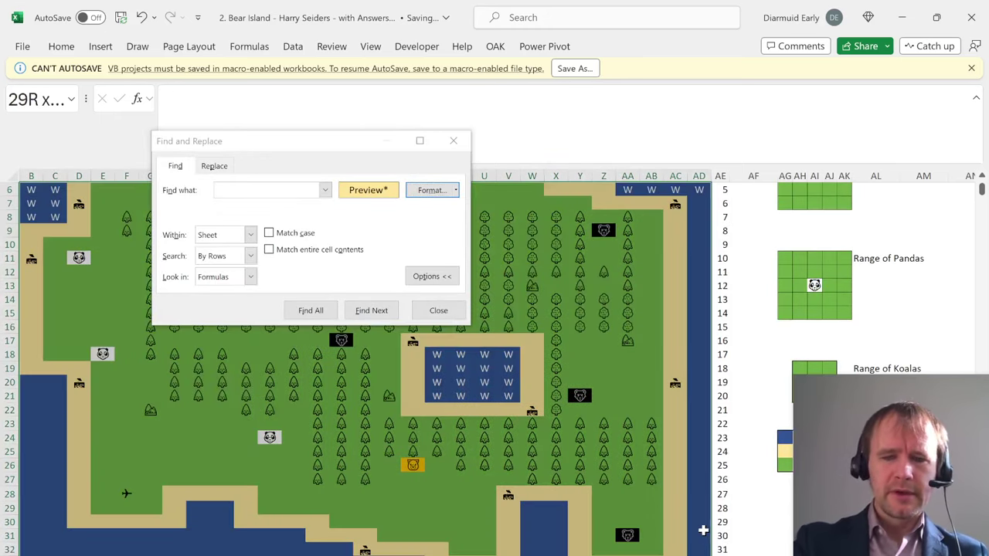
Replace all 113 sand-coloured cells with S.
key(ctrl+h)
click(251, 208)
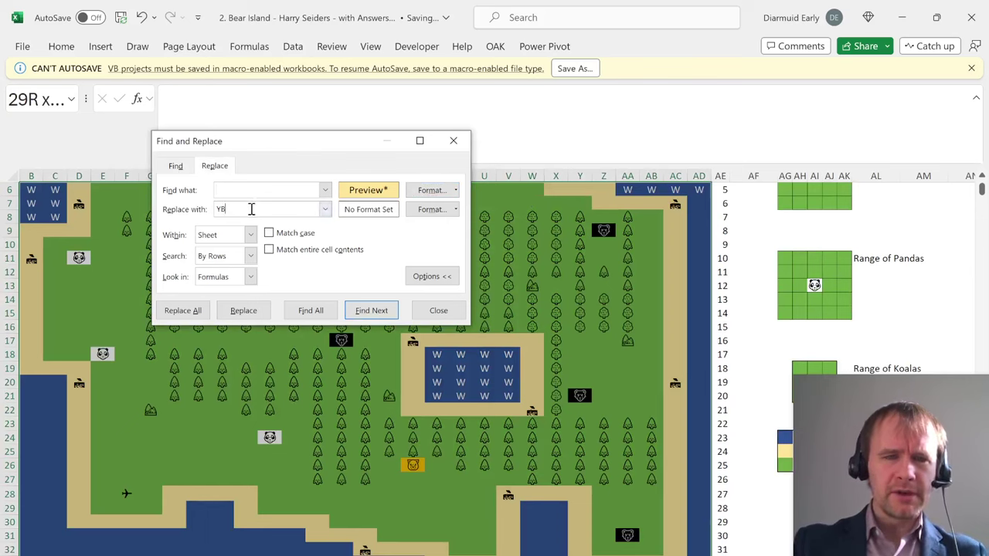
text(S)
key(alt+a)
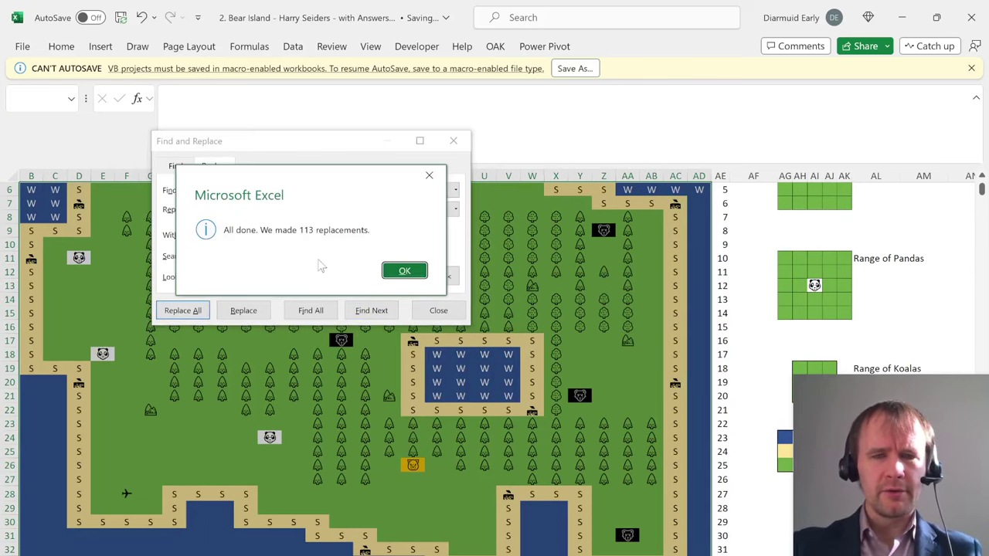
key(Return)
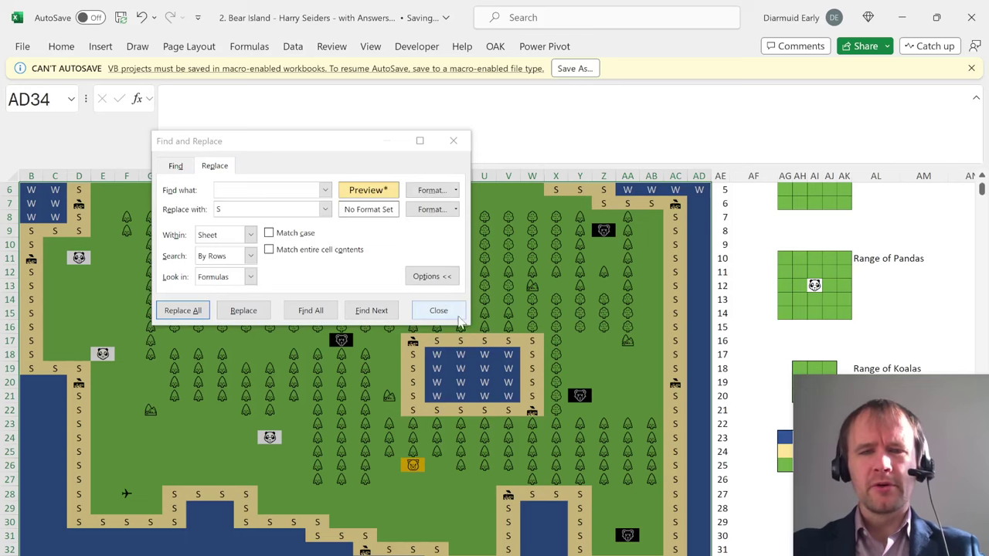
click(448, 310)
scroll(503, 267, up, 2)
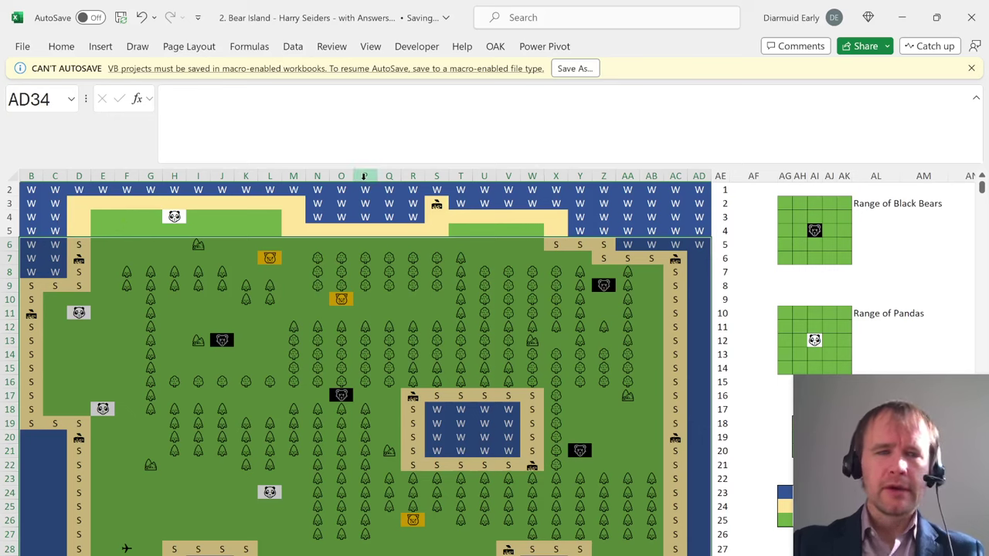
Rerun the sand-to-S replacement across the whole sheet and check cells AC7, S3 and D7.
click(31, 194)
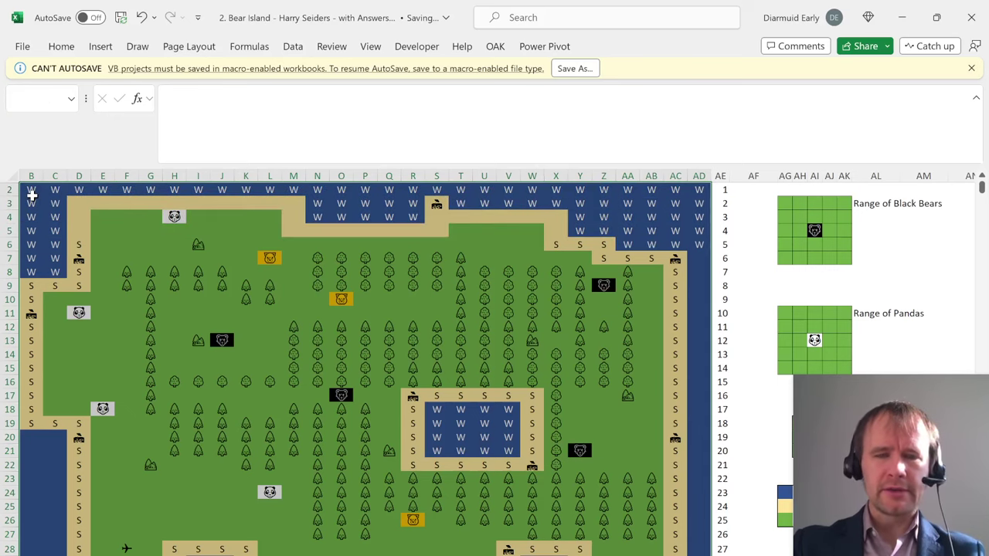
key(alt+p)
key(ctrl+h)
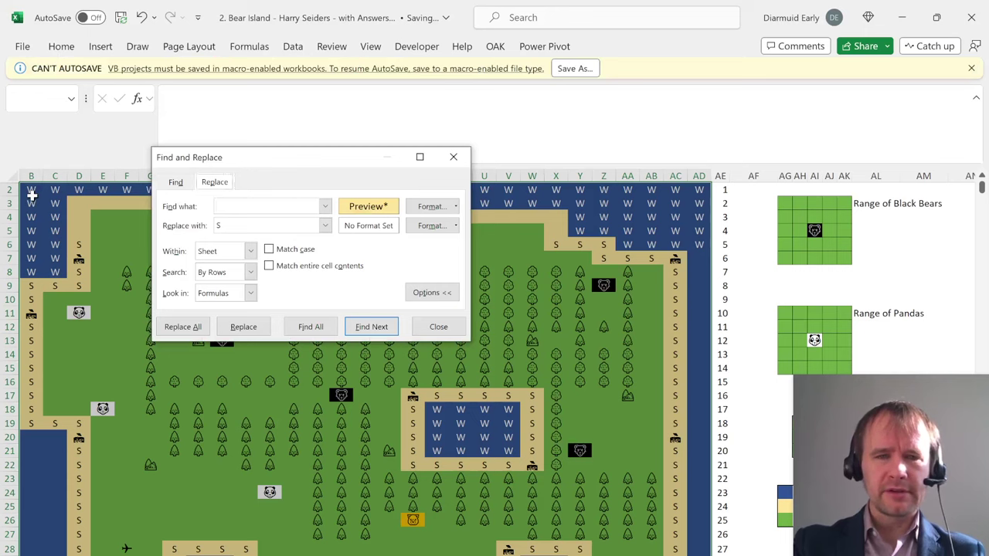
click(183, 327)
key(Return)
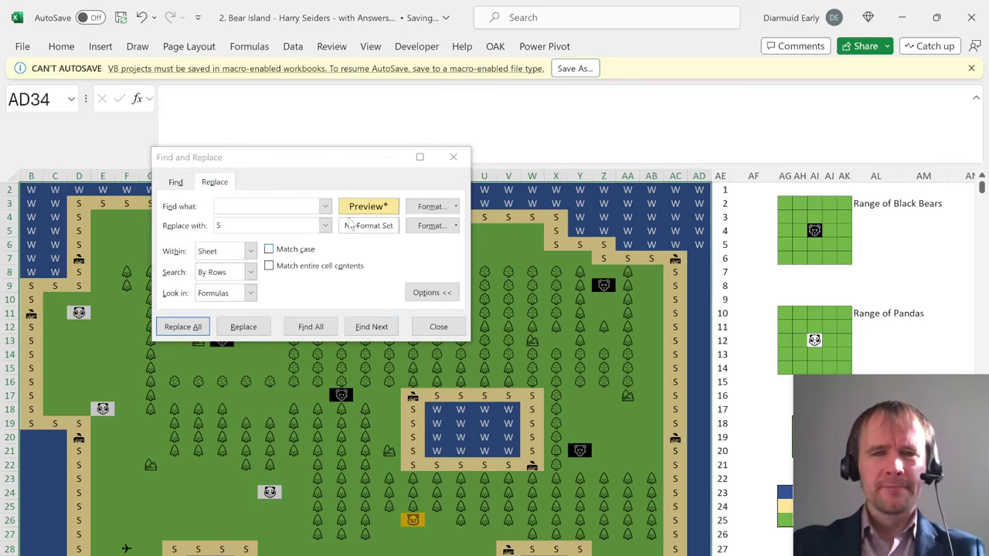
click(453, 157)
click(670, 257)
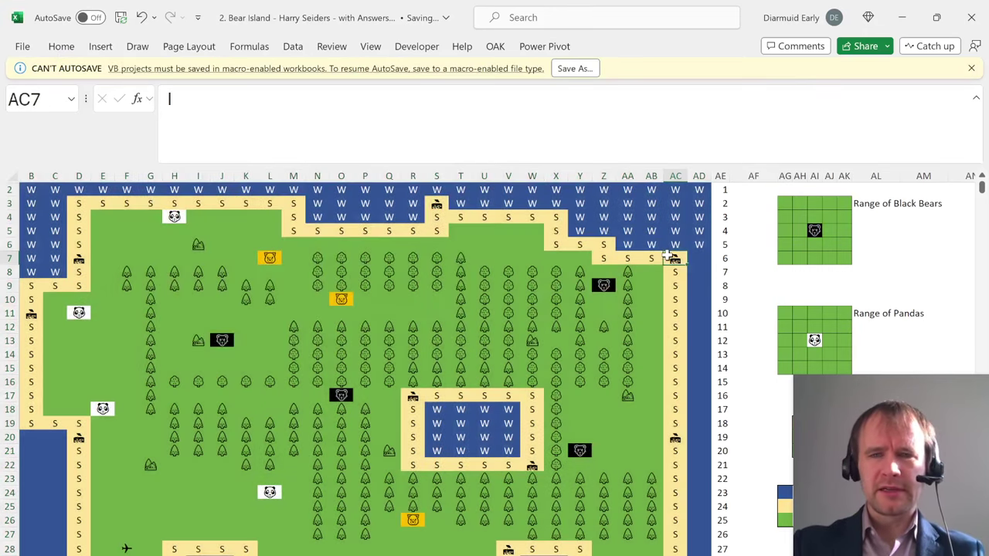
click(442, 204)
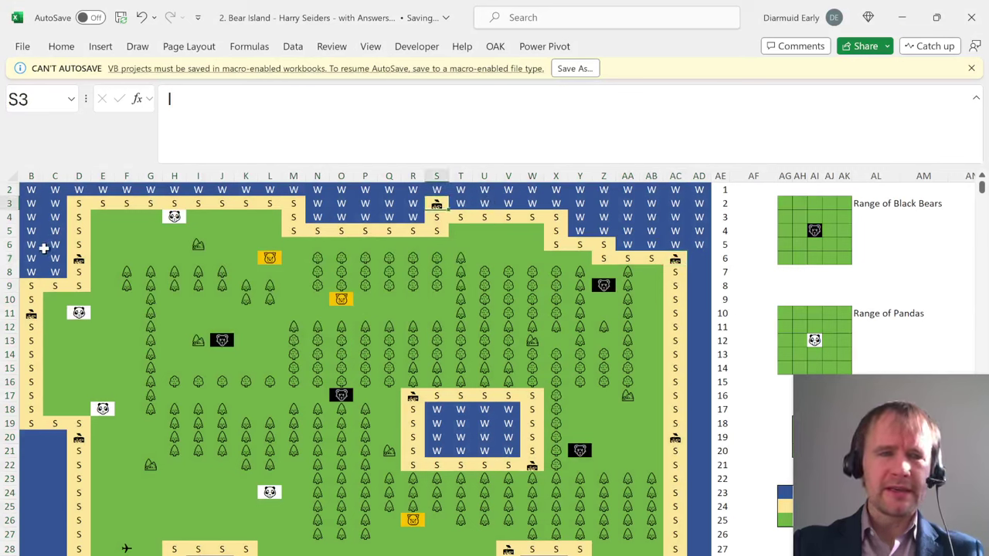
click(78, 260)
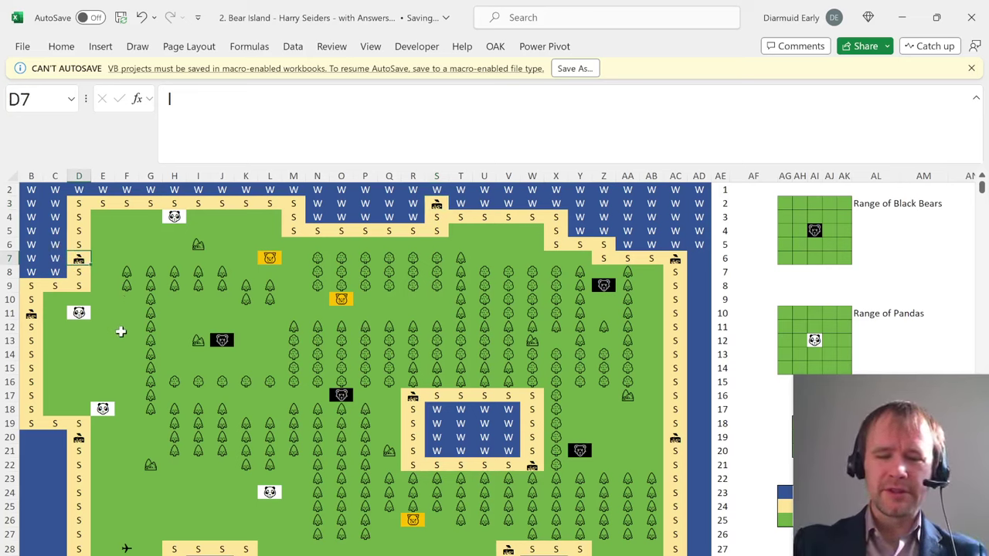
Inspect the search format's font and number criteria in Find Format.
key(ctrl+h)
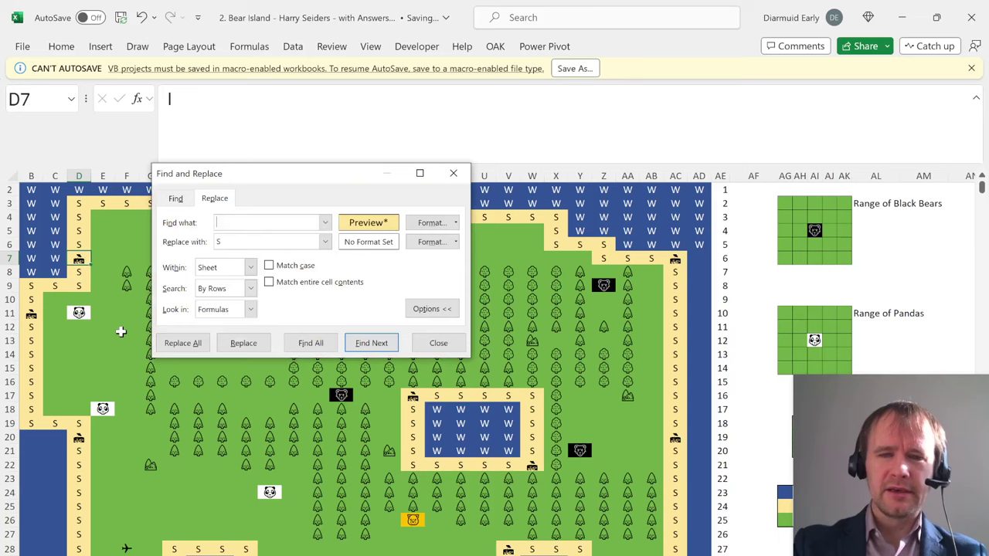
click(456, 223)
click(450, 243)
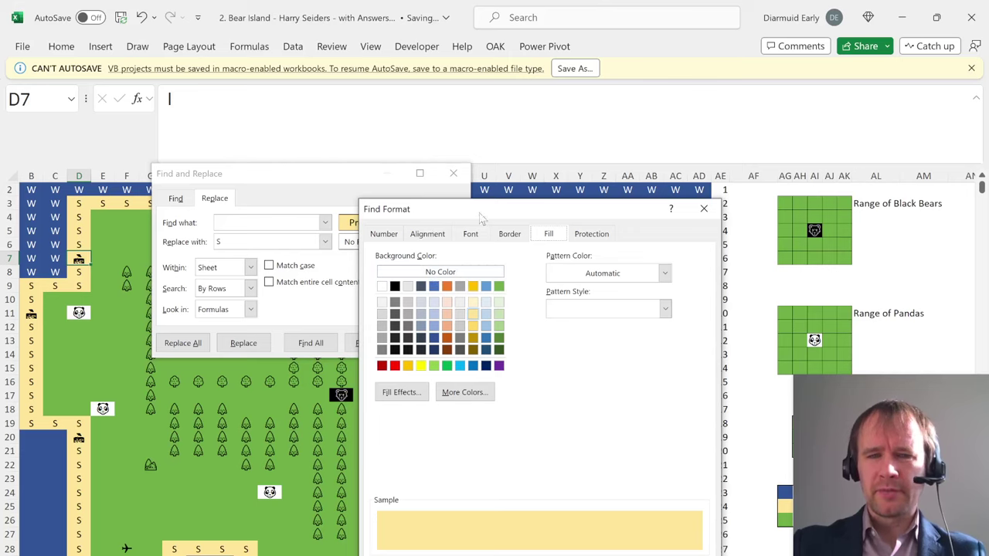
click(471, 234)
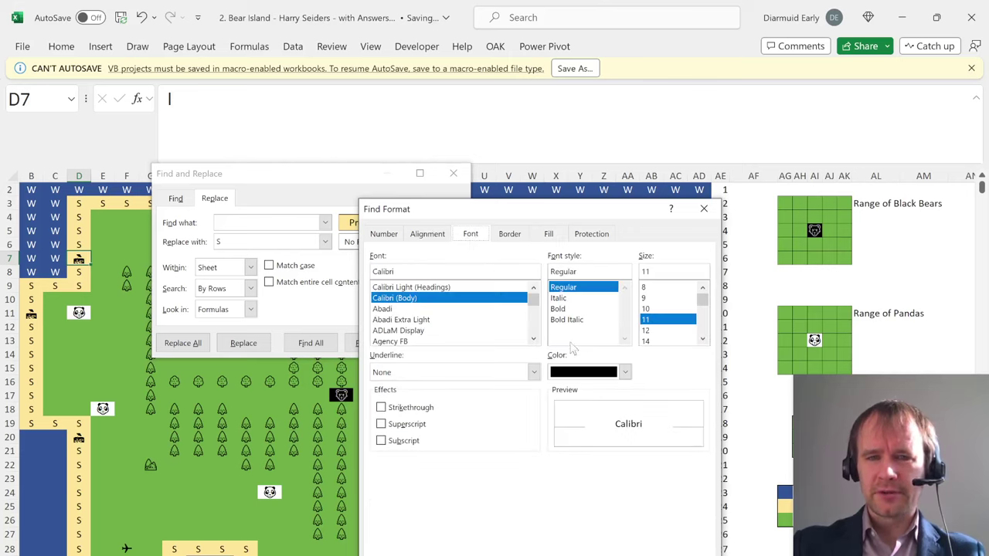
click(386, 235)
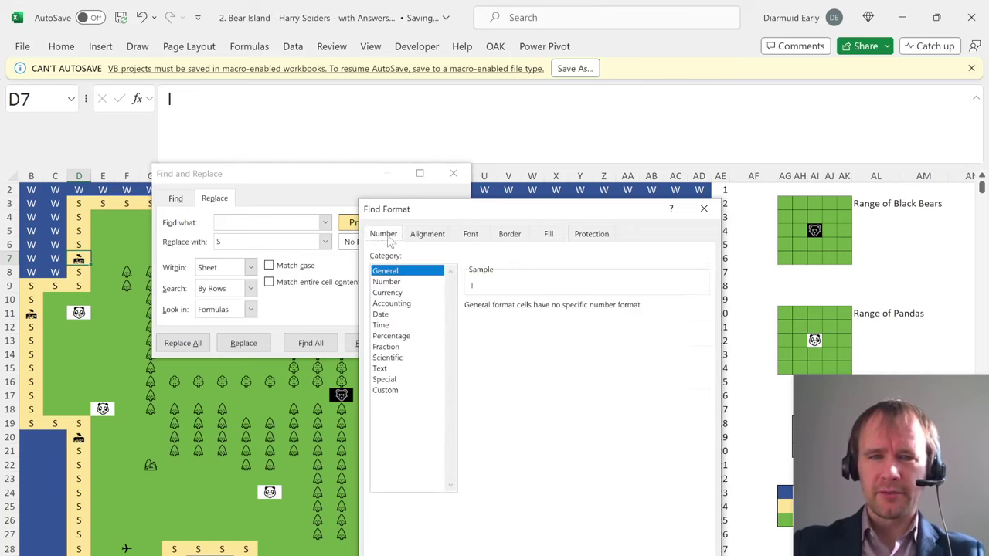
key(Escape)
click(434, 341)
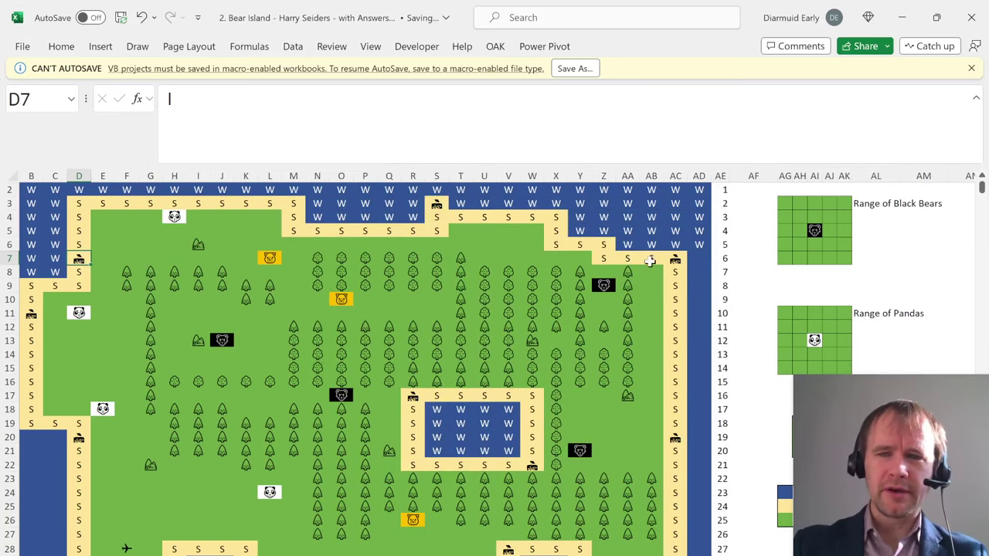
Check cells AC7 and AC20 and toggle the ribbon's formatting commands.
click(680, 260)
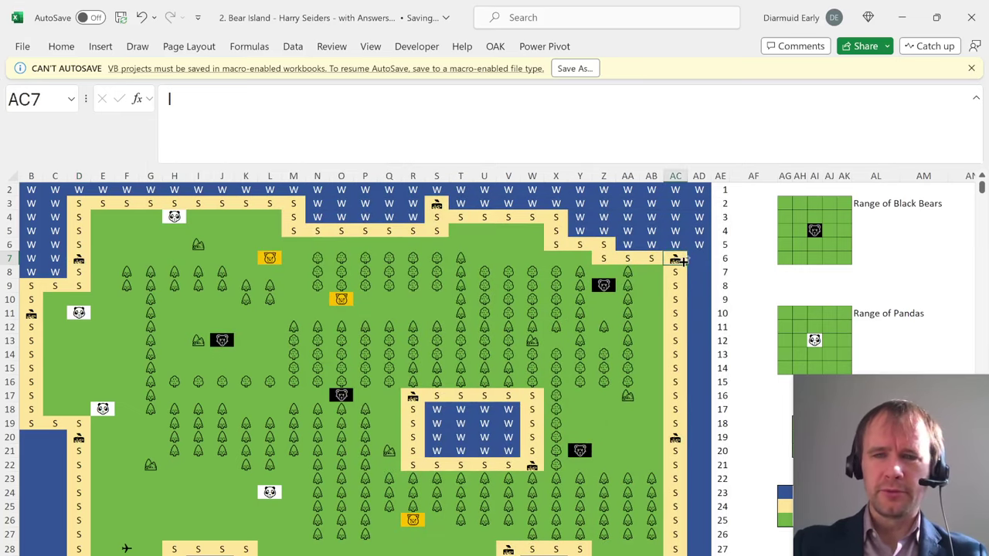
click(676, 438)
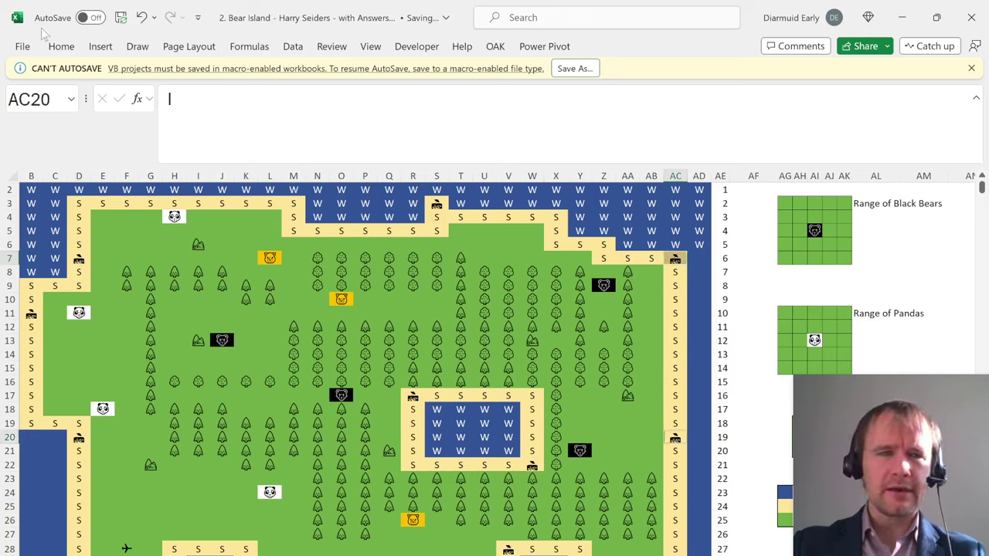
click(65, 48)
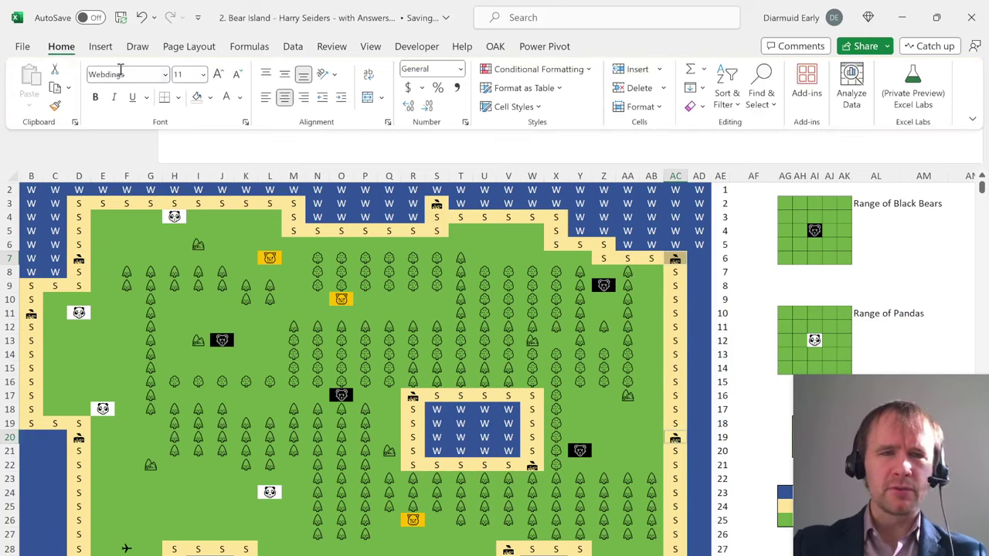
click(222, 203)
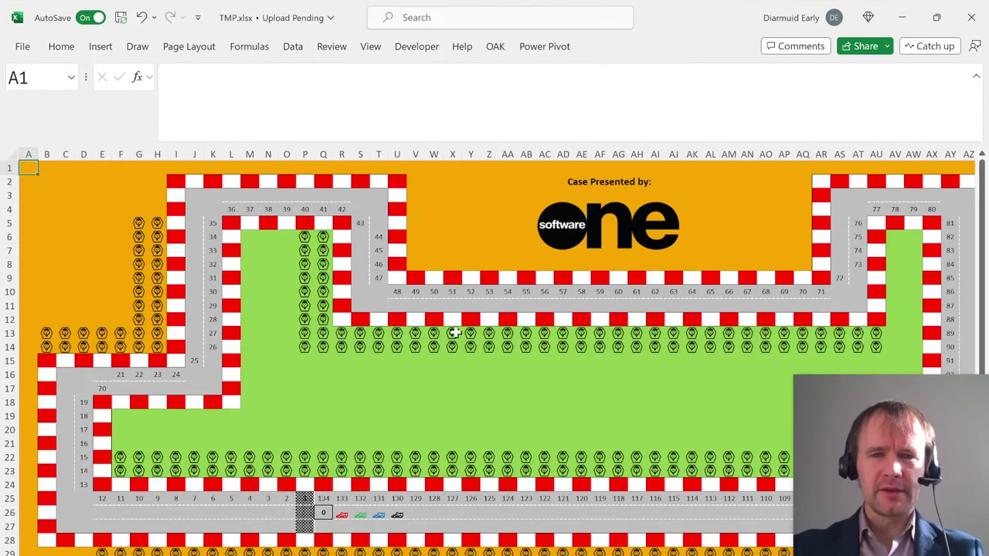
Inspect race-track cells J8:K8, J3:K4, P25:P27 and E25:K26, ending on J3.
scroll(355, 401, down, 1)
scroll(355, 401, up, 1)
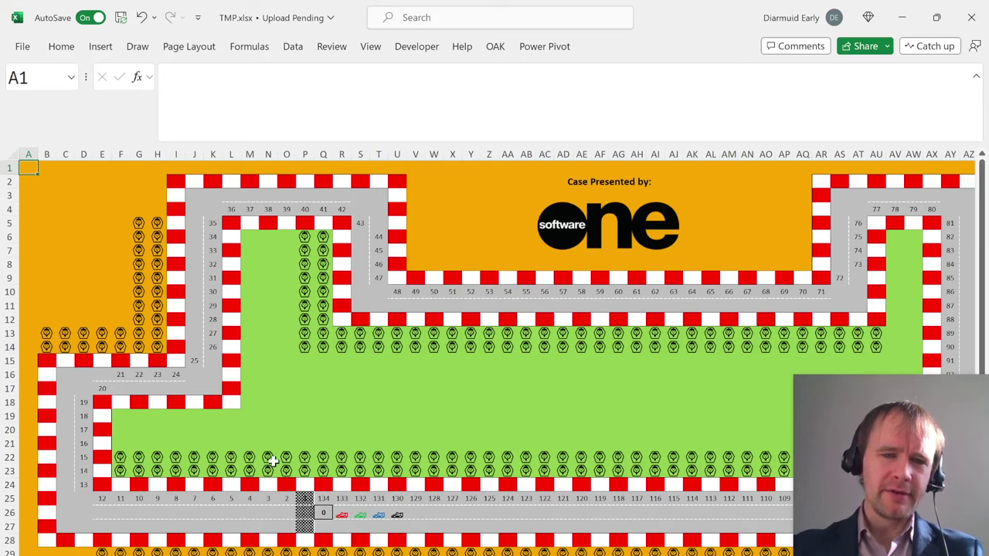
scroll(570, 303, right, 2)
scroll(571, 302, right, 2)
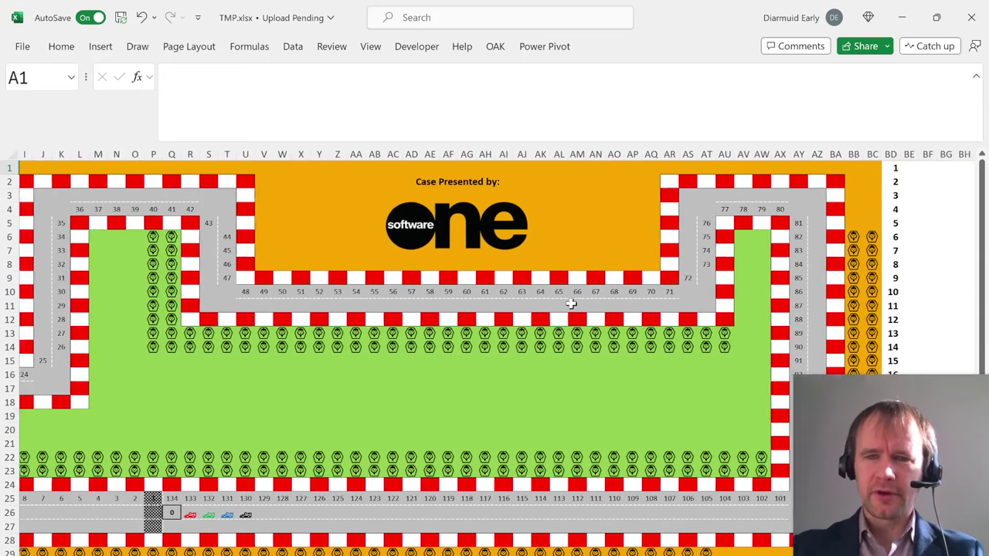
scroll(570, 298, left, 4)
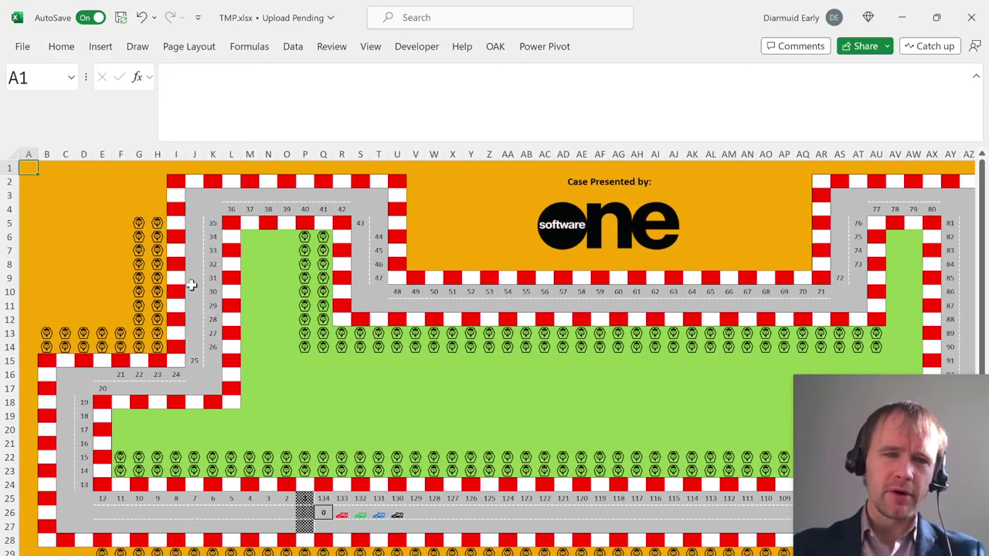
drag(198, 264, 212, 264)
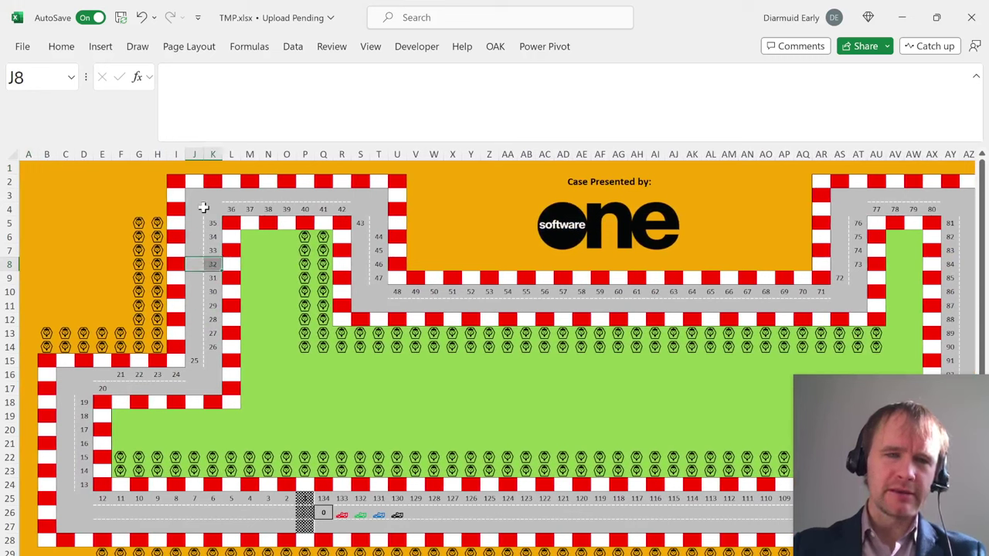
drag(197, 197, 219, 207)
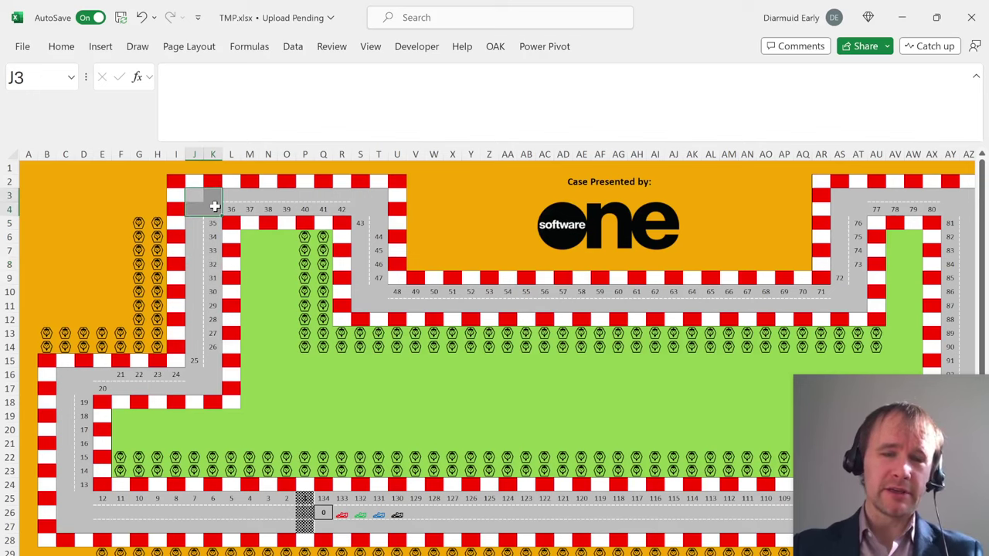
drag(310, 500, 306, 527)
drag(99, 510, 220, 504)
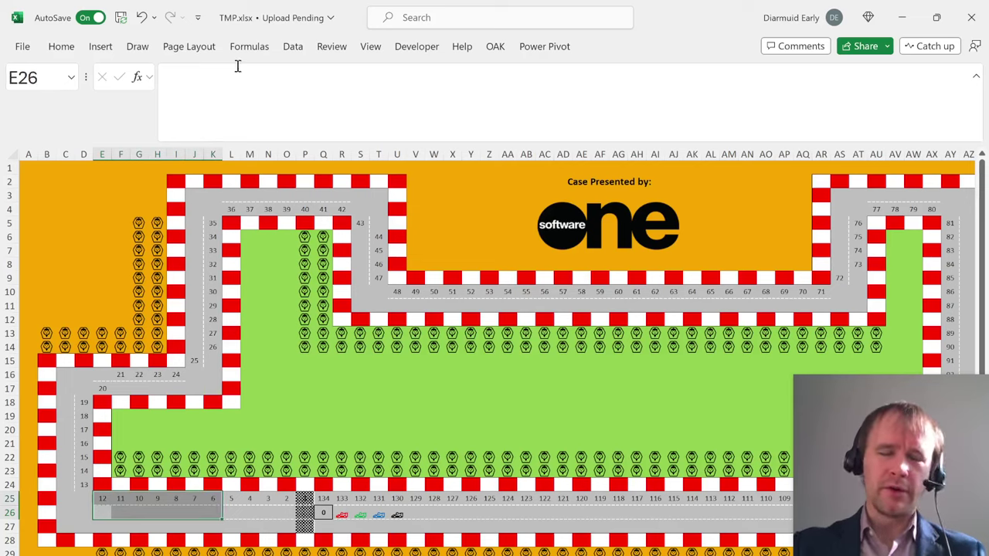
click(200, 197)
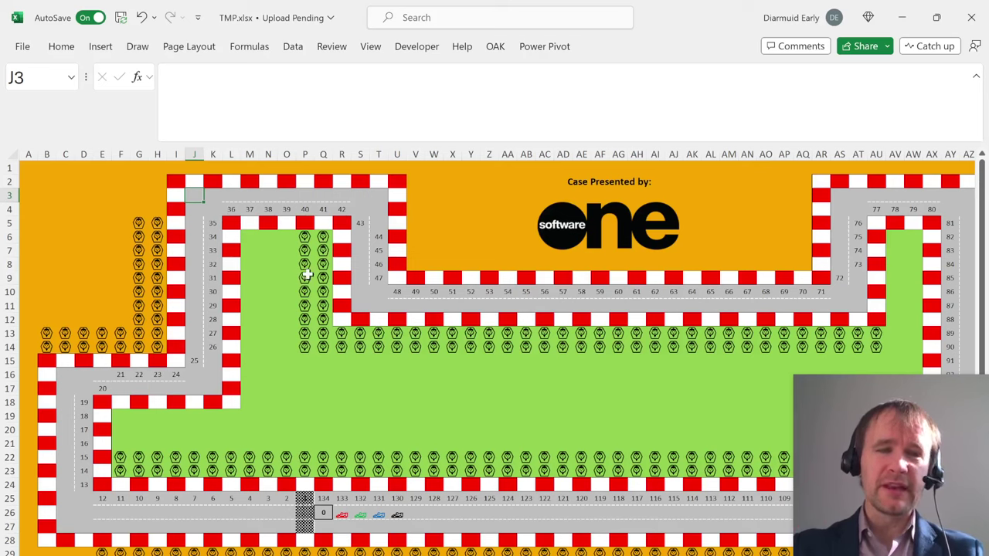
Clear the previous search format and check its fill criteria.
key(ctrl+h)
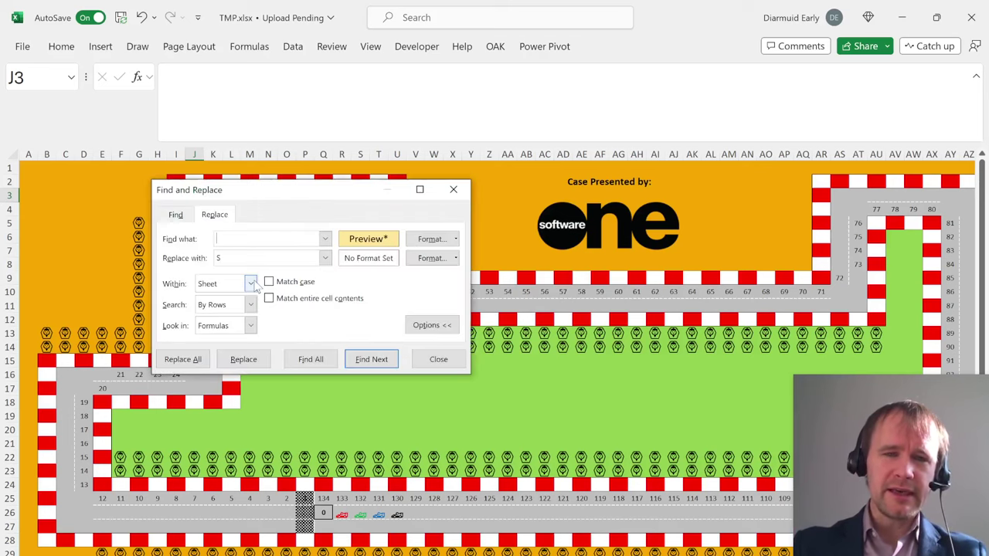
click(457, 240)
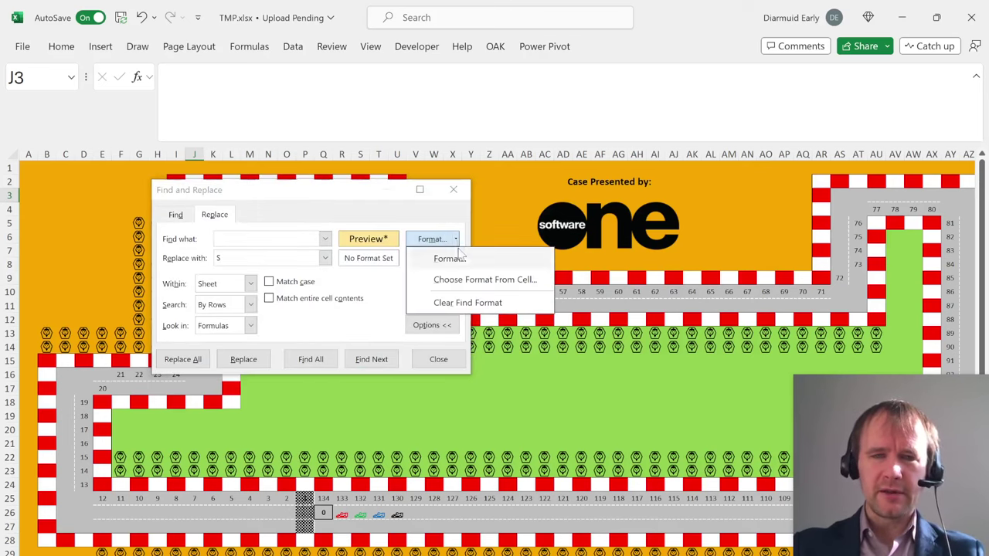
click(466, 302)
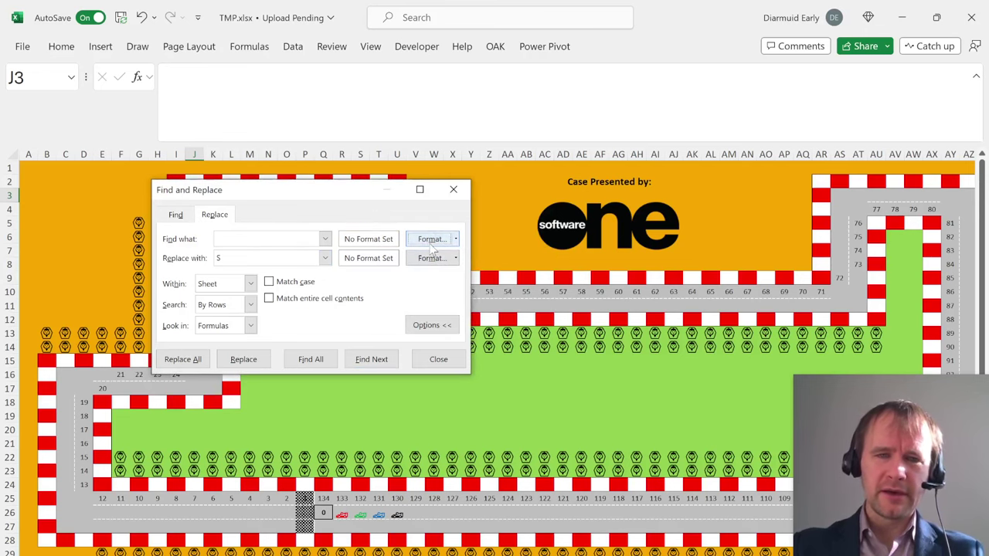
click(431, 241)
click(545, 235)
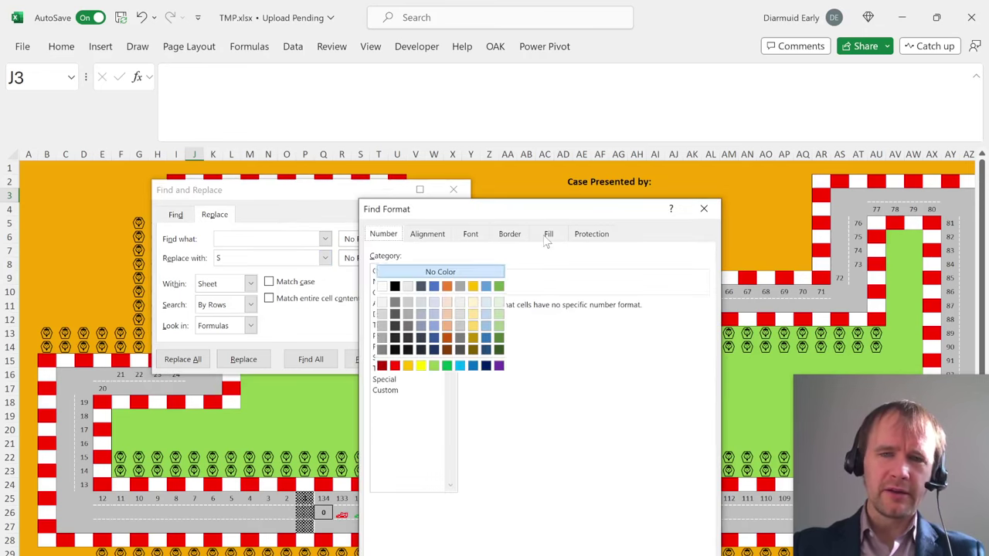
key(Escape)
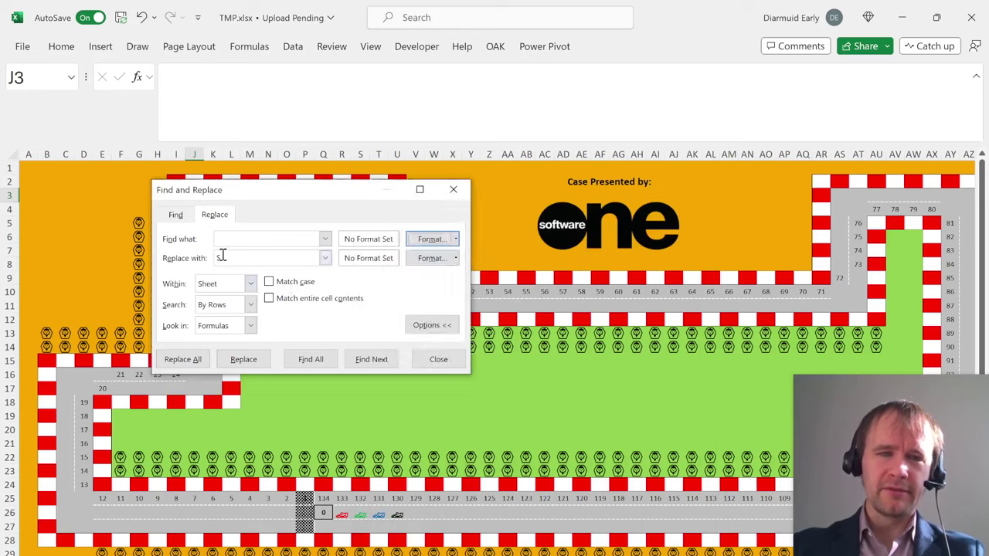
key(Escape)
Look up J3's exact grey fill hex code, BFBFBF, in Format Cells.
key(ctrl+1)
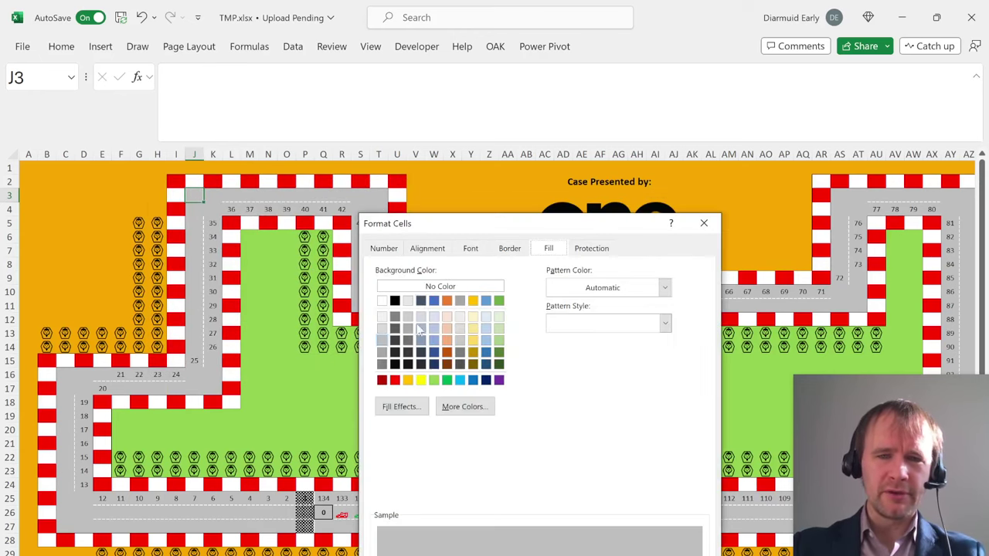
click(477, 414)
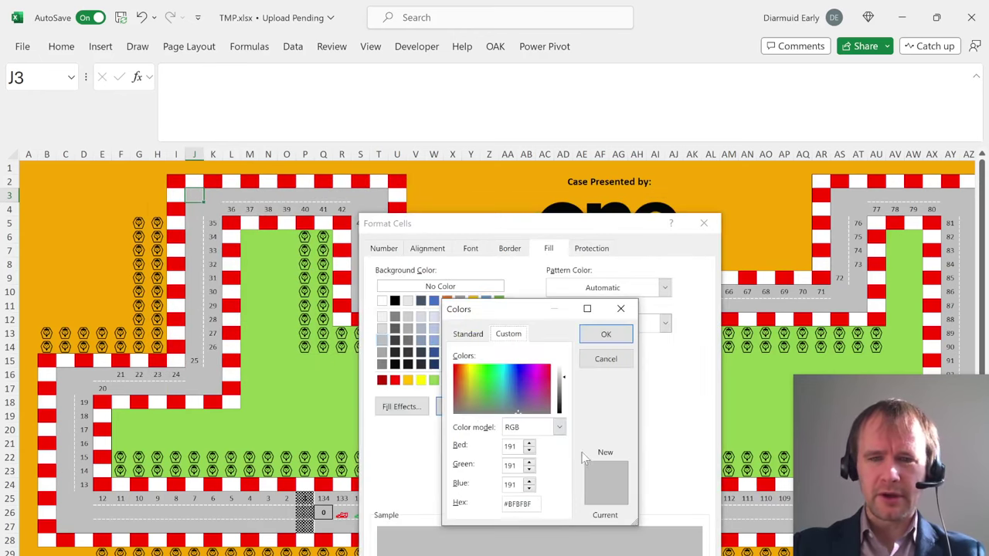
double_click(524, 503)
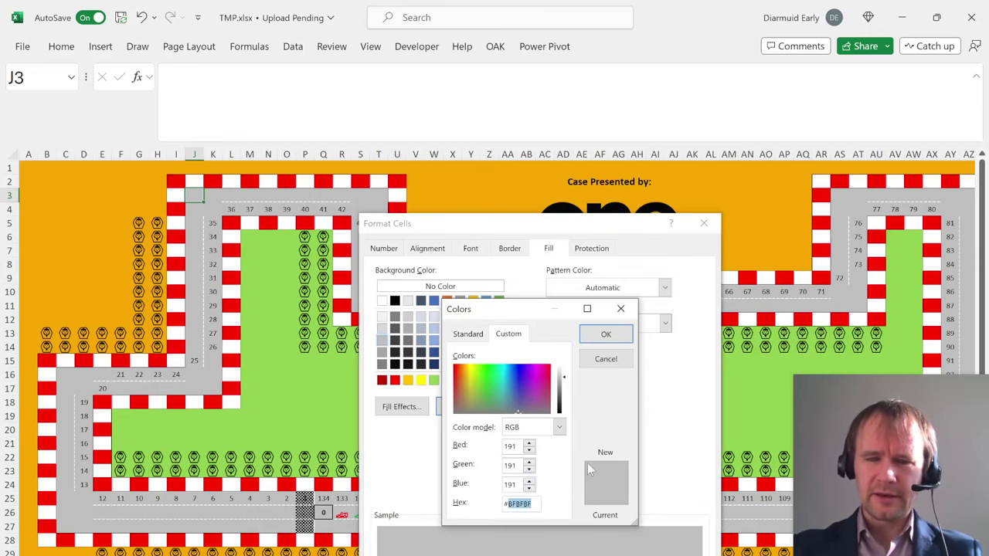
key(Escape)
key(Escape)
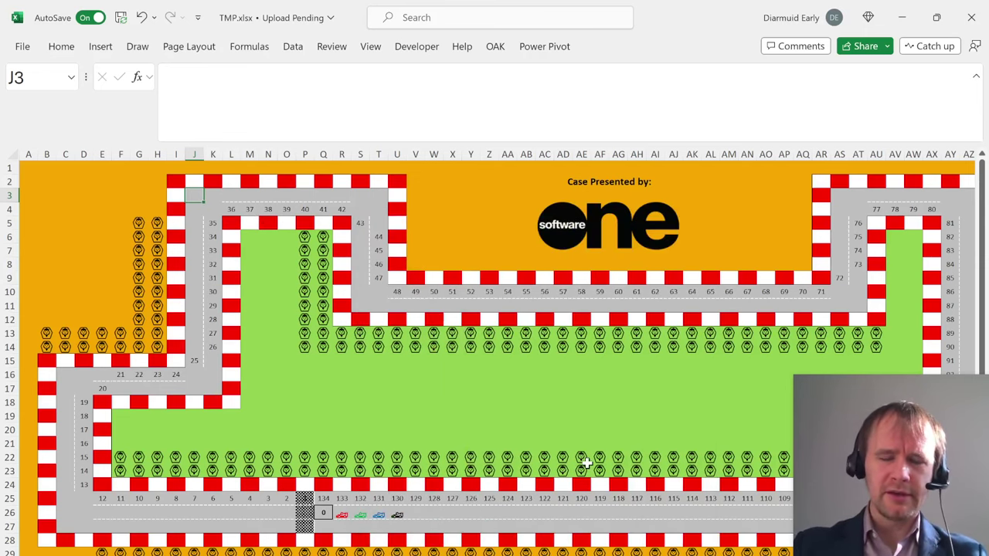
Select the whole sheet and set the search format to custom grey fill #BFBFBF.
key(ctrl+Home)
key(ctrl+shift+Down)
key(ctrl+a)
scroll(587, 462, right, 3)
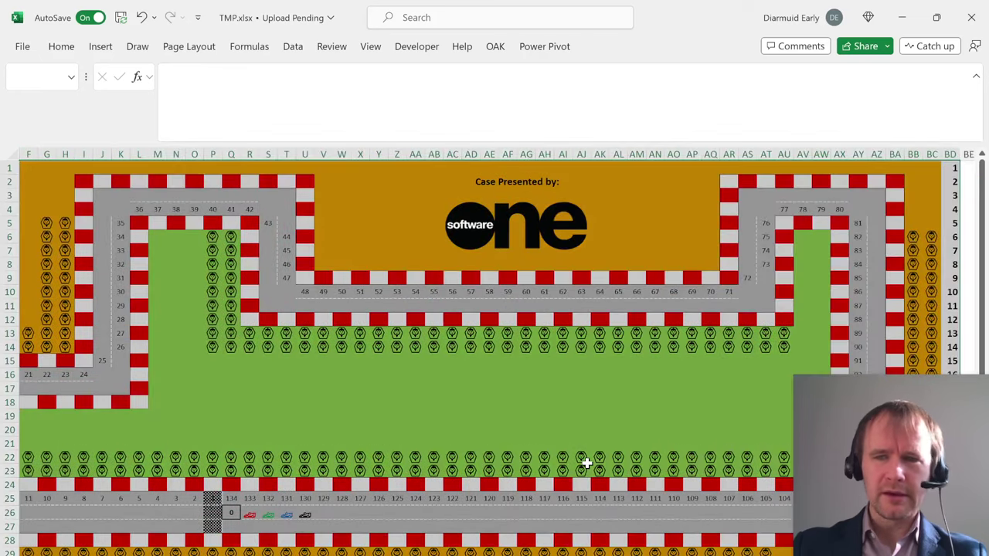
key(ctrl+h)
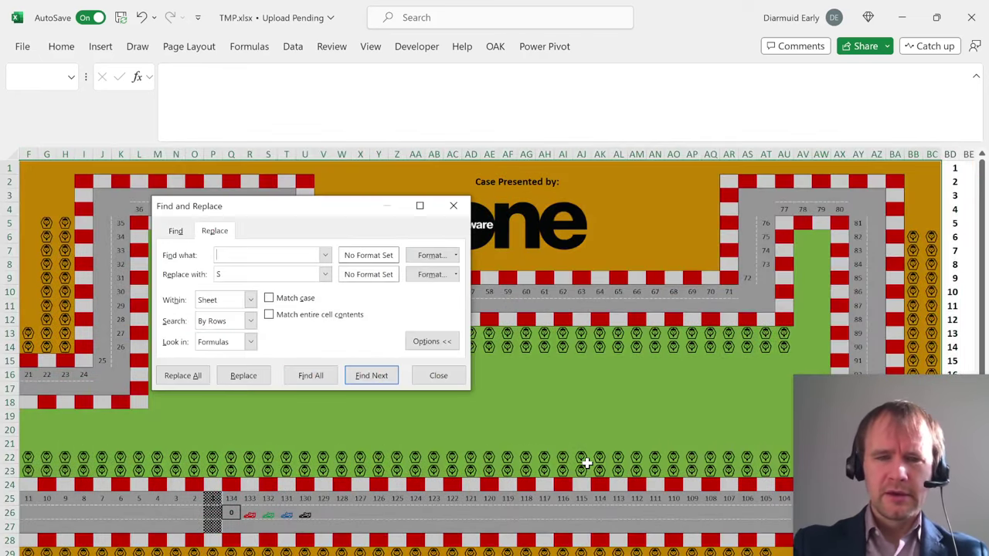
click(427, 256)
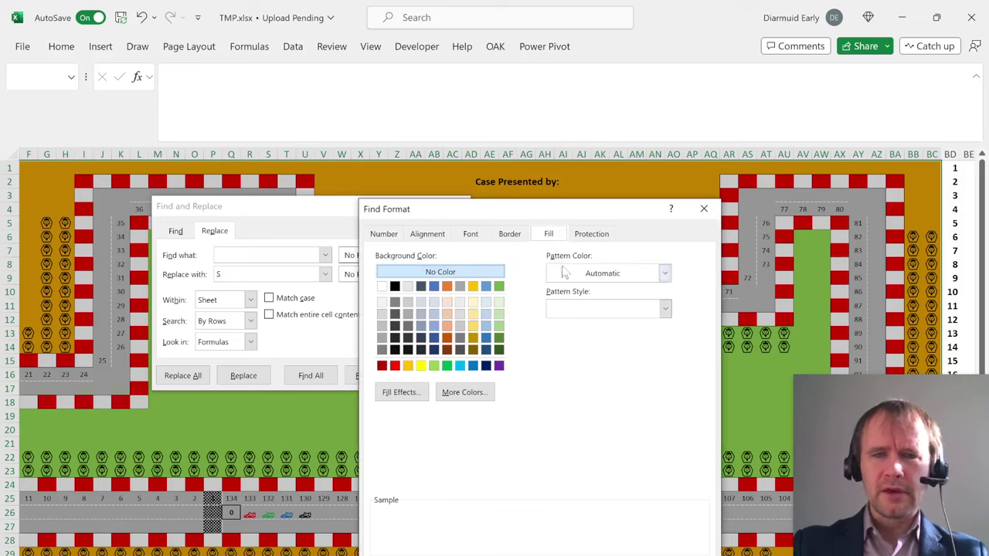
click(475, 393)
click(507, 334)
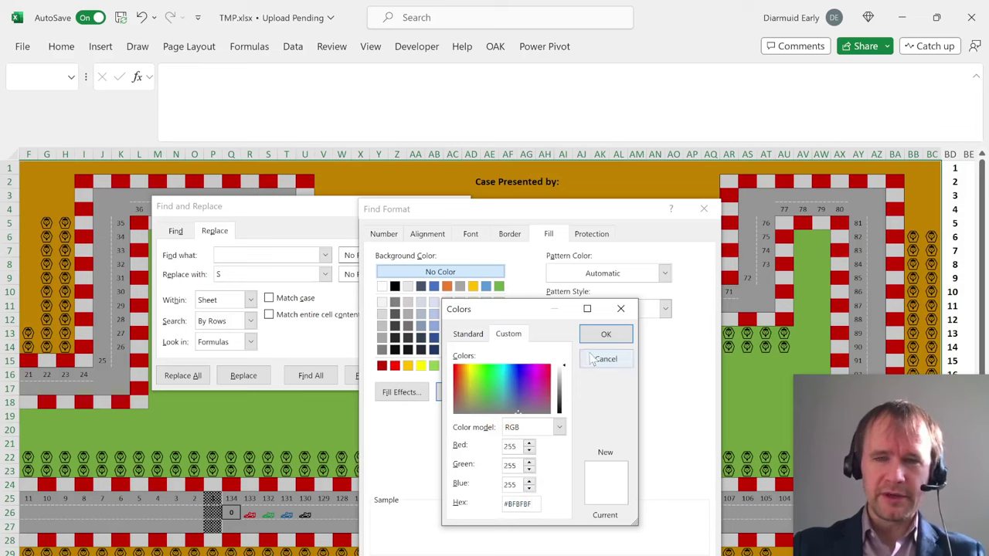
click(606, 334)
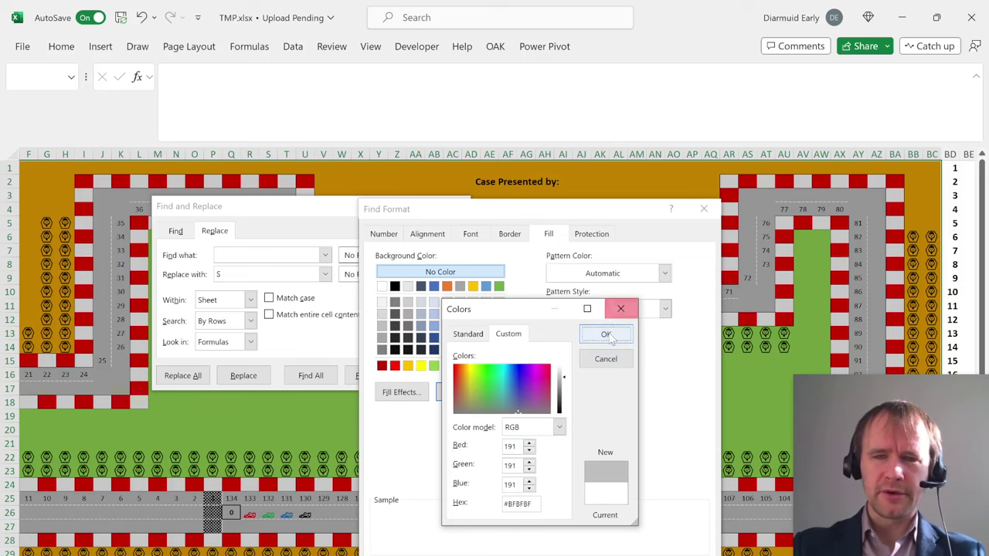
click(608, 335)
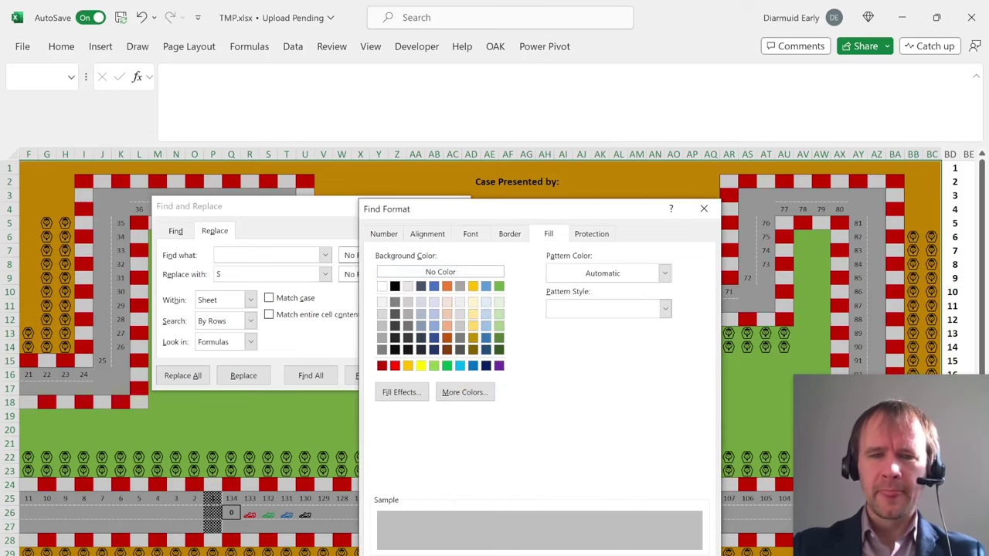
click(612, 554)
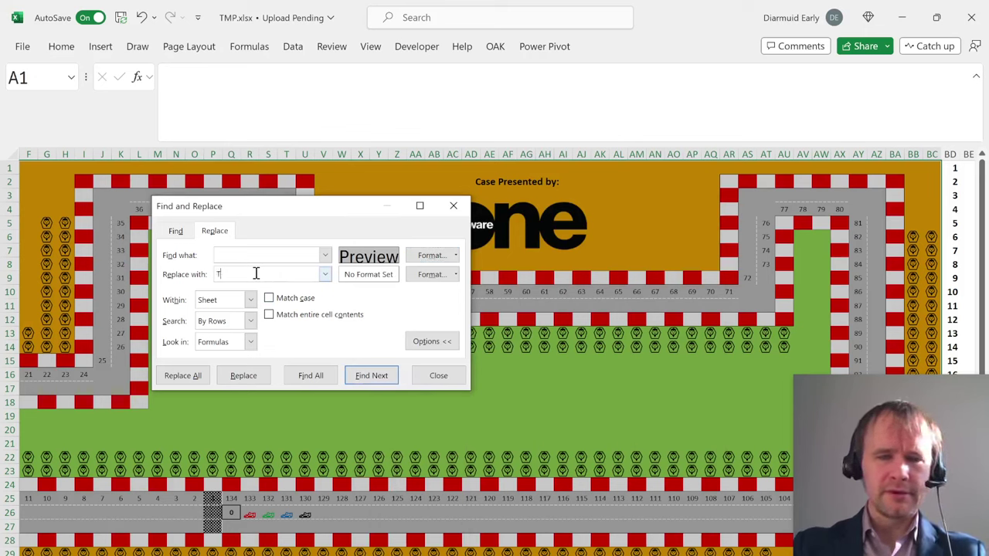
Replace all 150 grey track cells with T and look over the track.
click(191, 375)
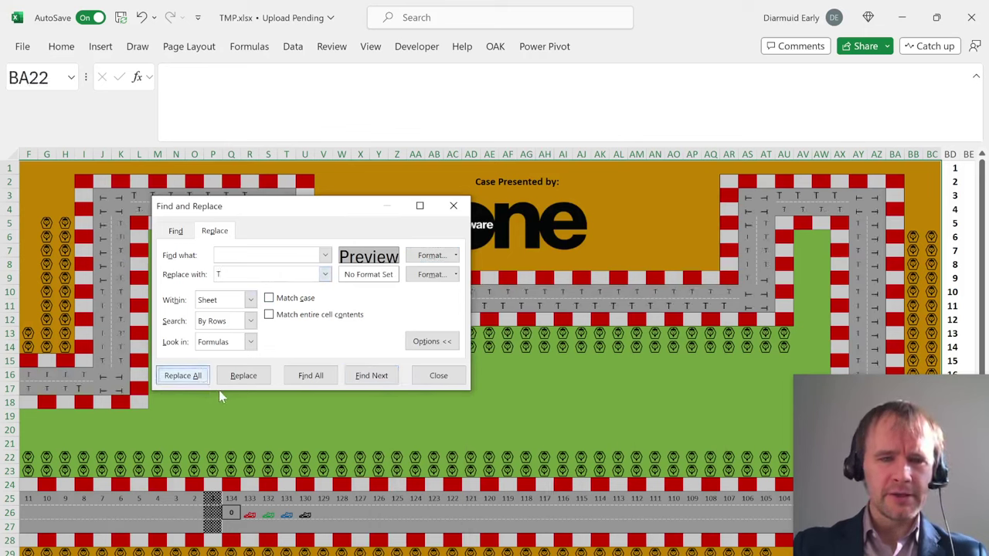
key(Return)
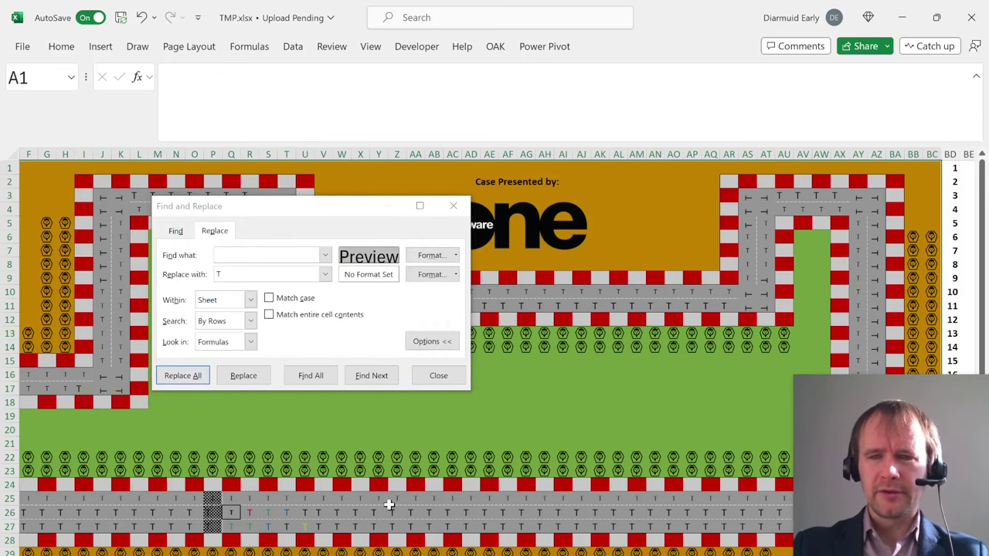
click(453, 205)
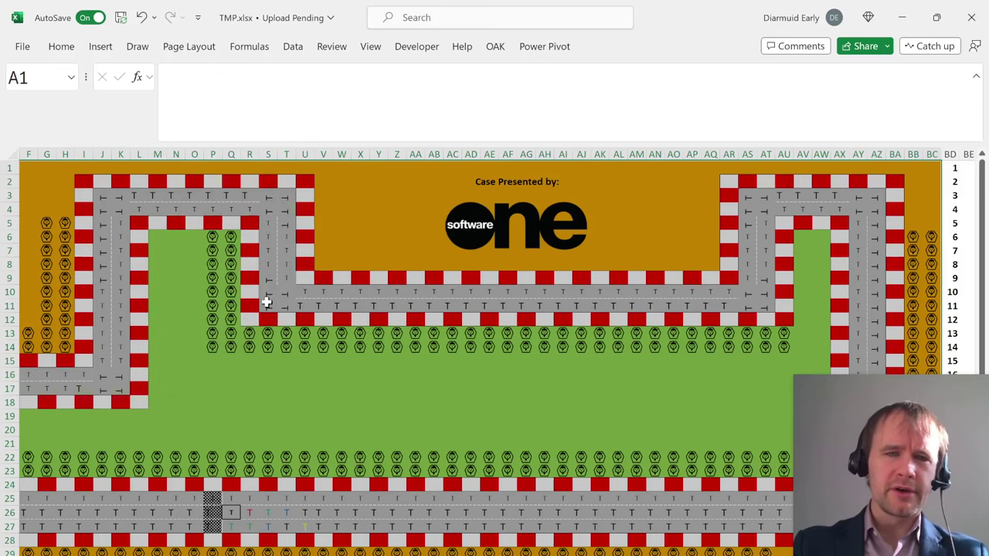
scroll(239, 347, down, 1)
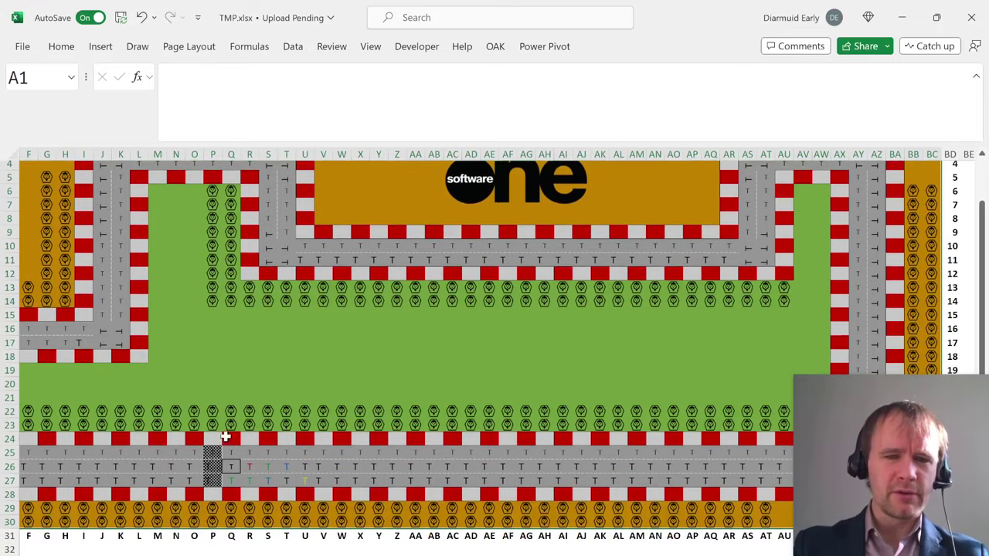
scroll(223, 464, left, 3)
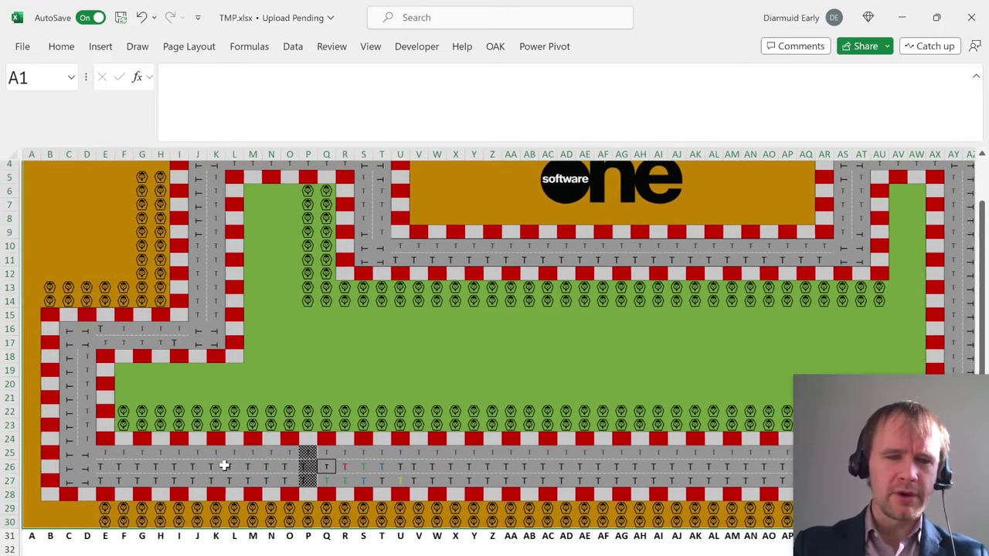
scroll(196, 340, up, 1)
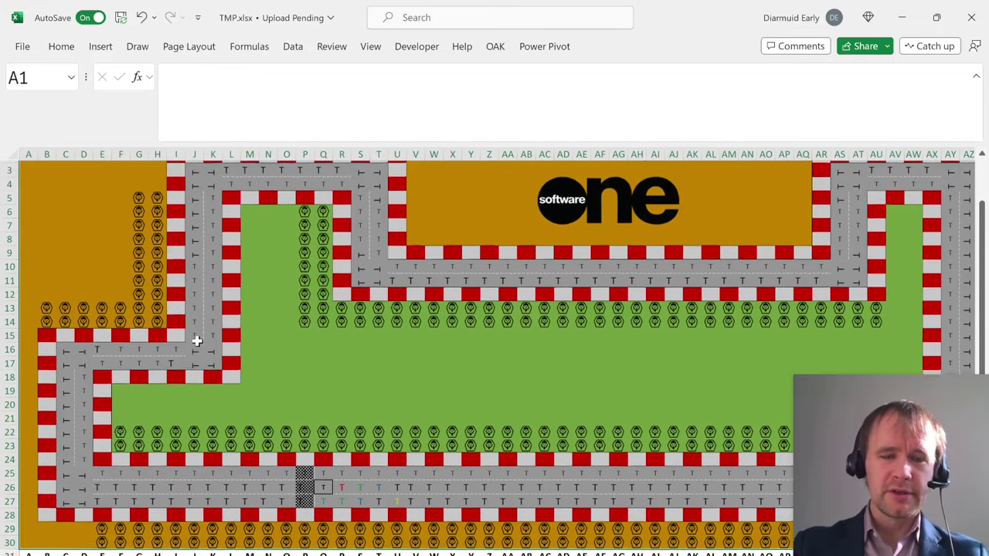
Recheck the search format, select the T cells J3:K4, and open the VBA editor.
key(ctrl+h)
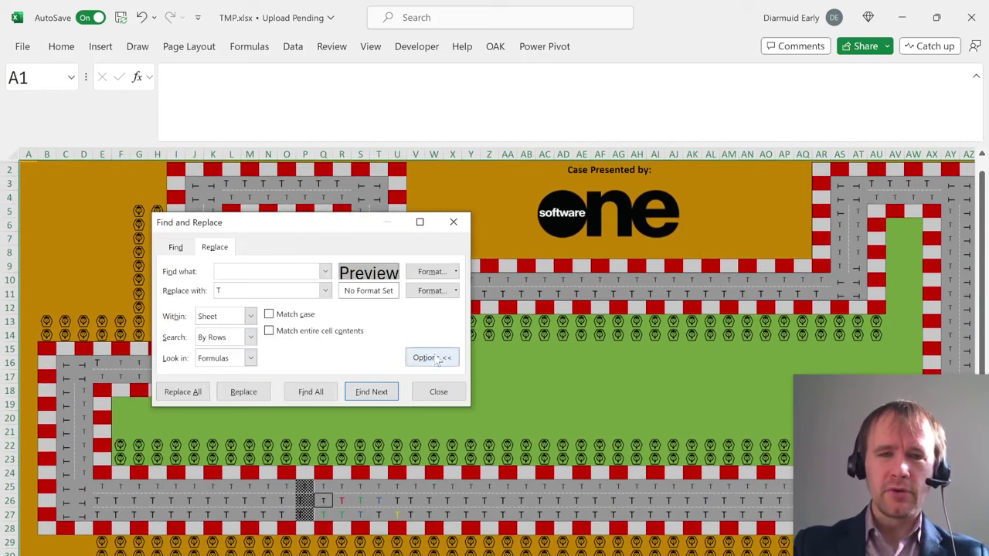
click(430, 271)
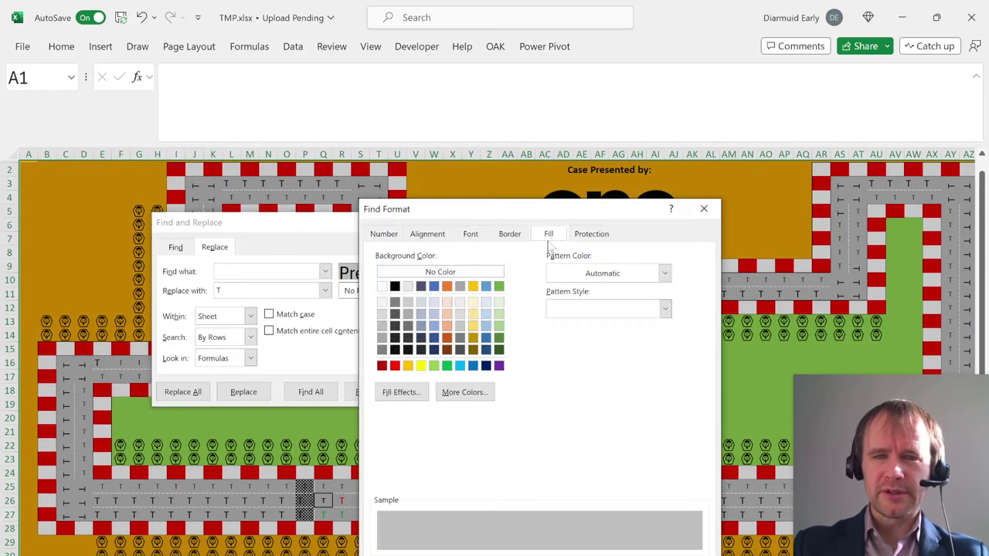
click(470, 235)
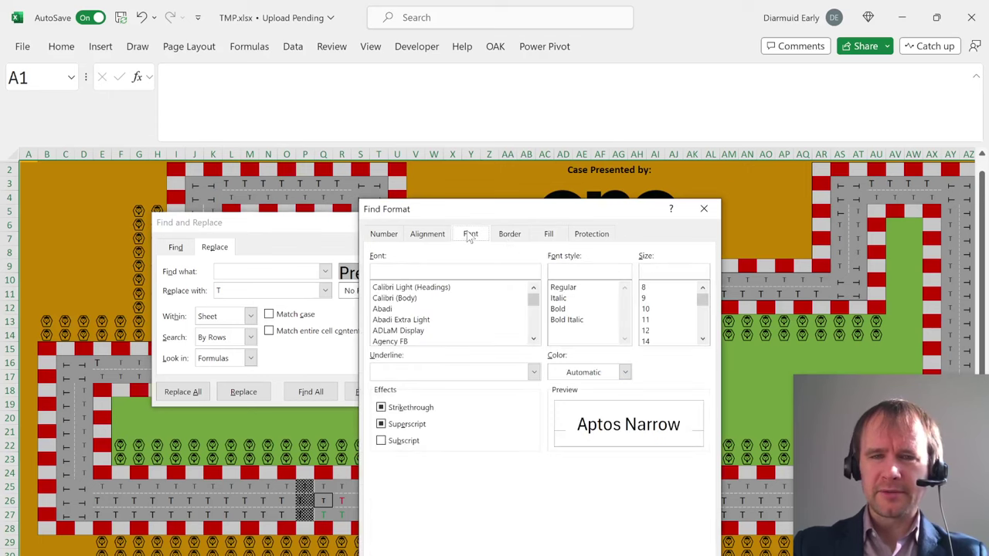
key(Escape)
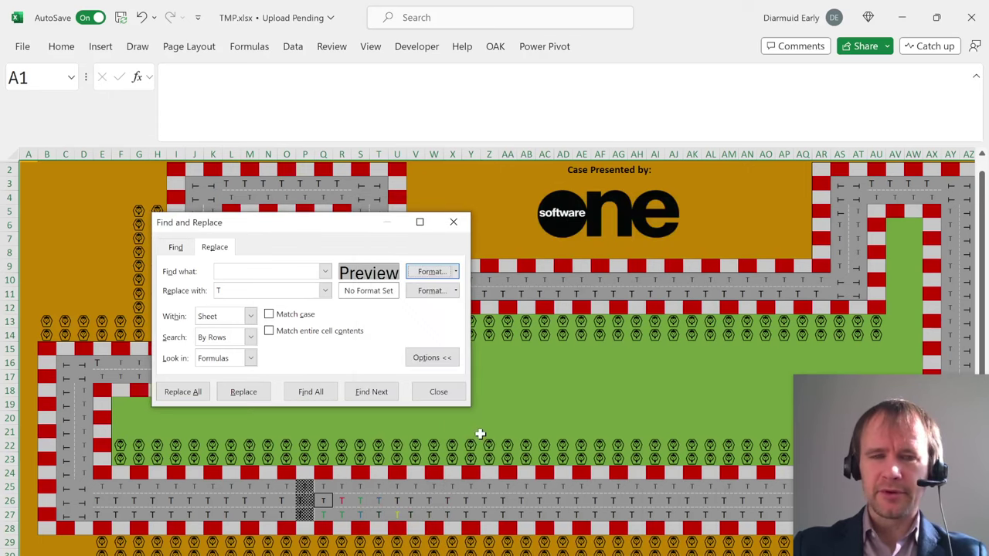
key(Escape)
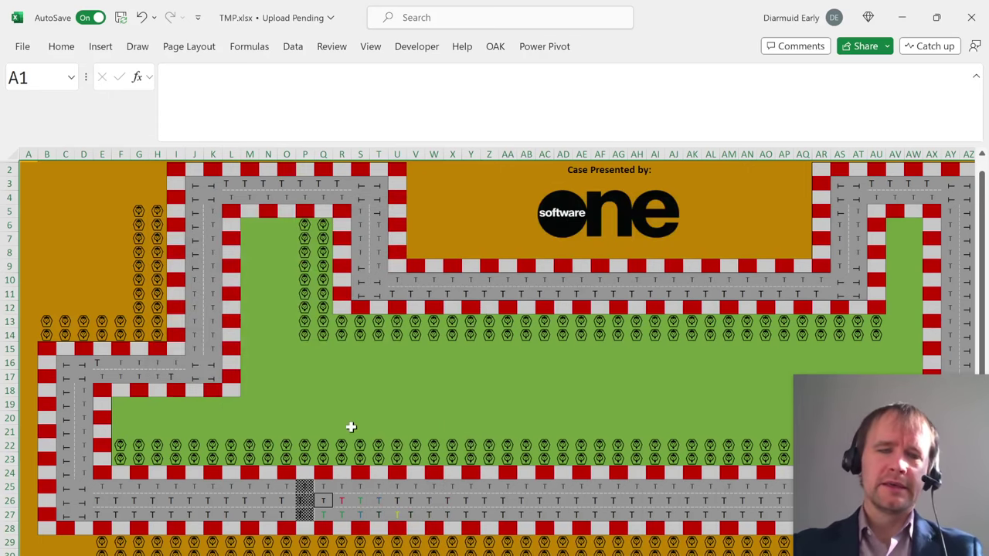
key(ctrl+Home)
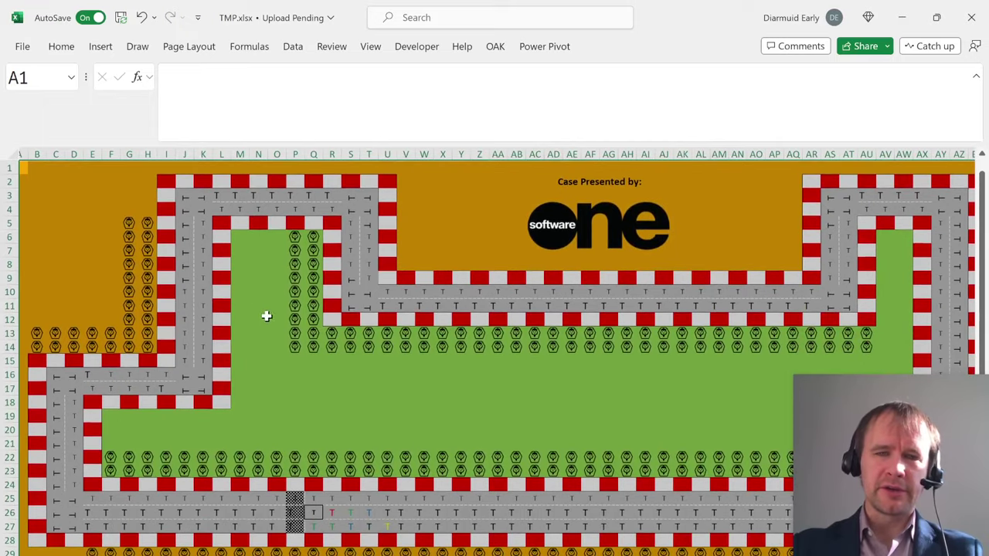
click(186, 196)
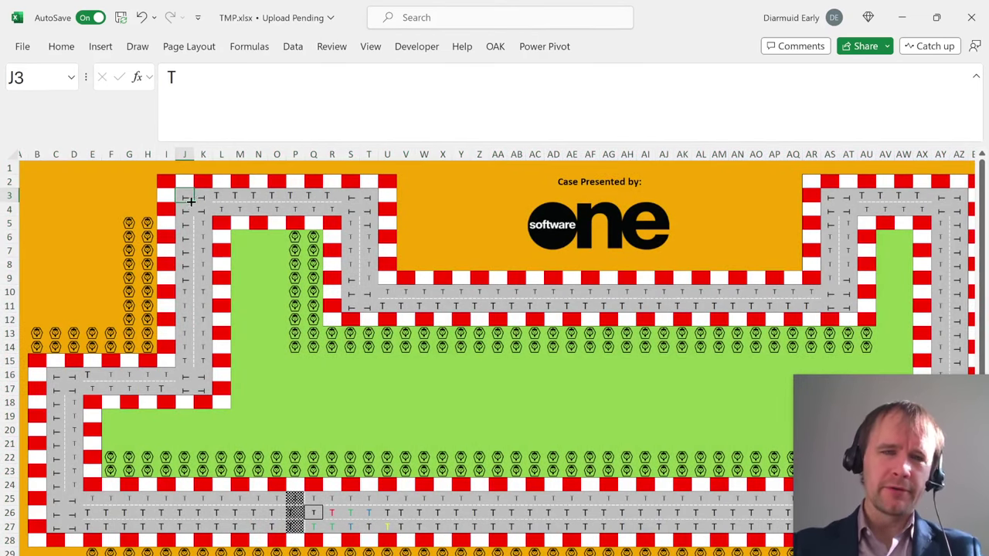
shift+click(208, 212)
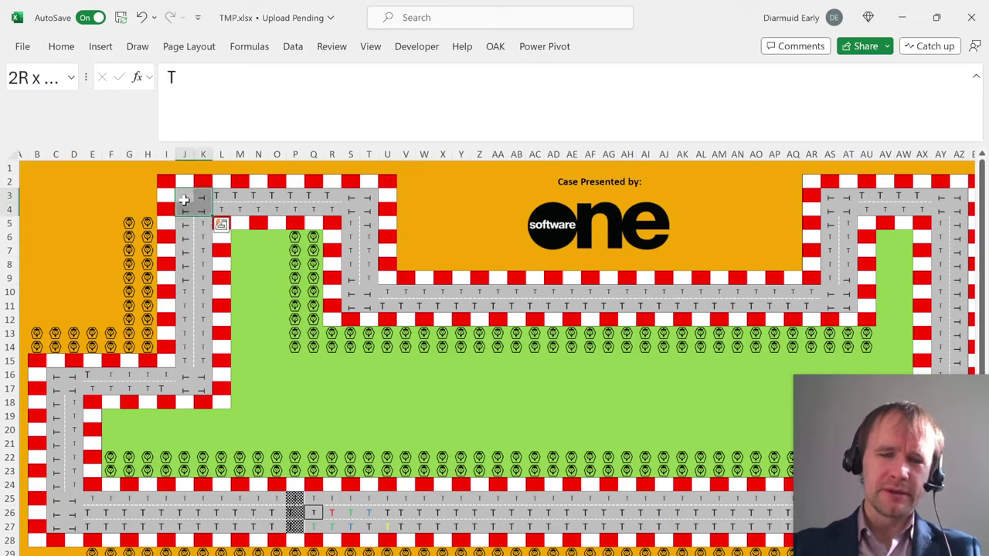
key(alt+F11)
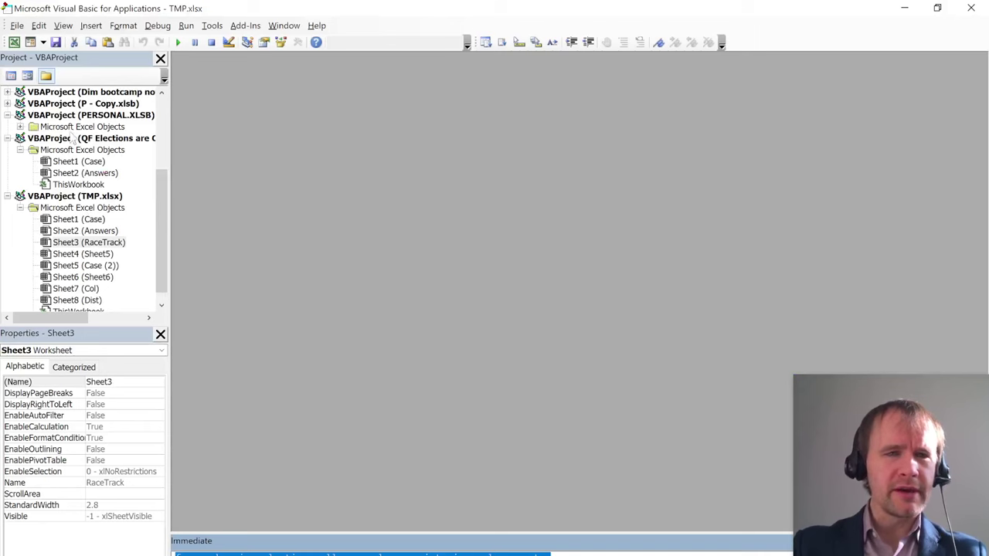
Open the colors macro in PERSONAL.XLSB's Module1.
click(8, 114)
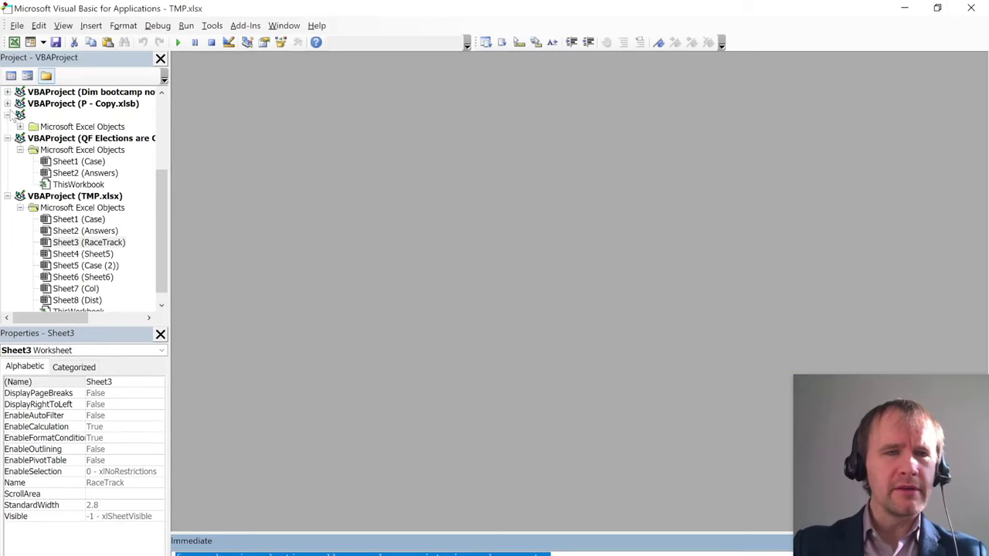
double_click(66, 137)
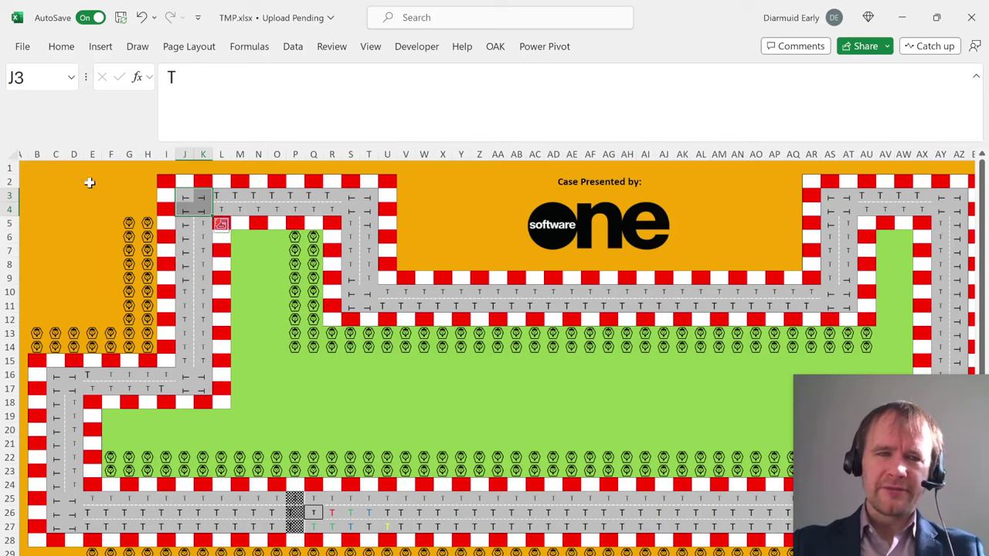
click(89, 182)
Compare race-track cells C2, G3, M7 and P13 against the macro code.
click(48, 181)
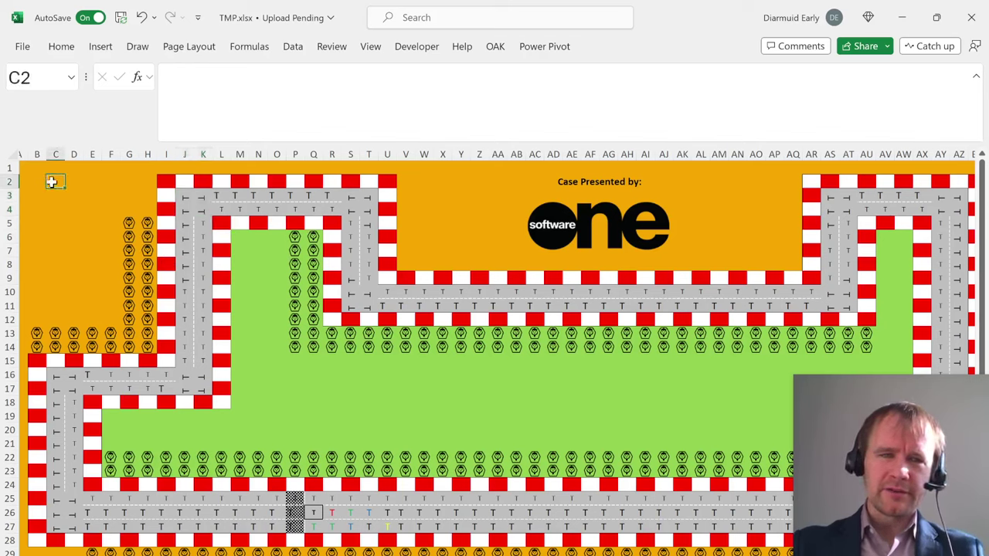
click(132, 195)
click(242, 251)
click(288, 332)
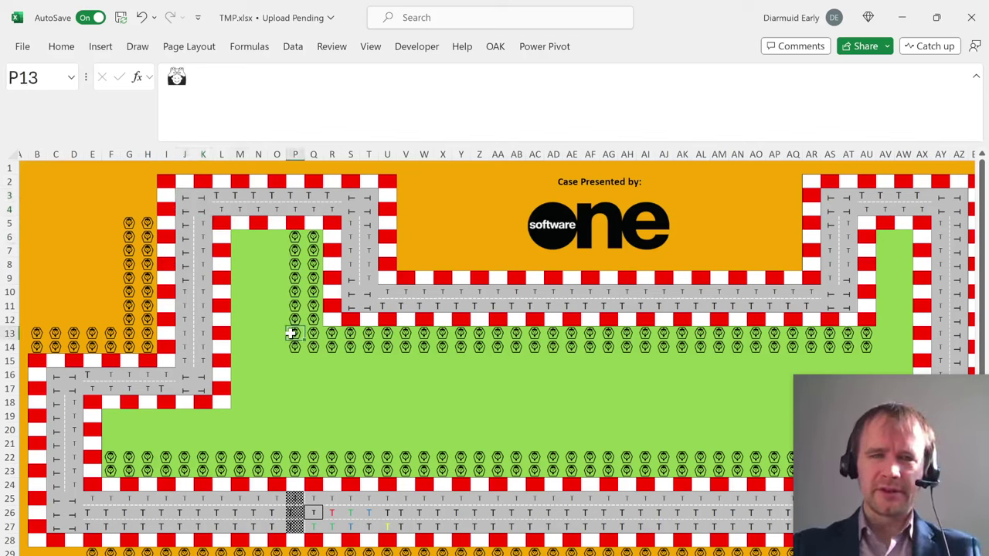
key(alt+F11)
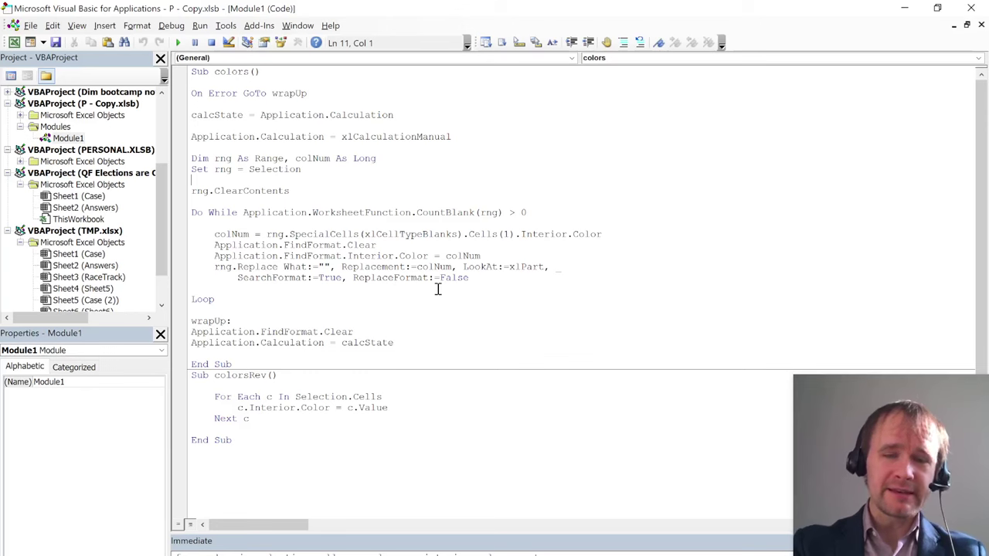
key(alt+F11)
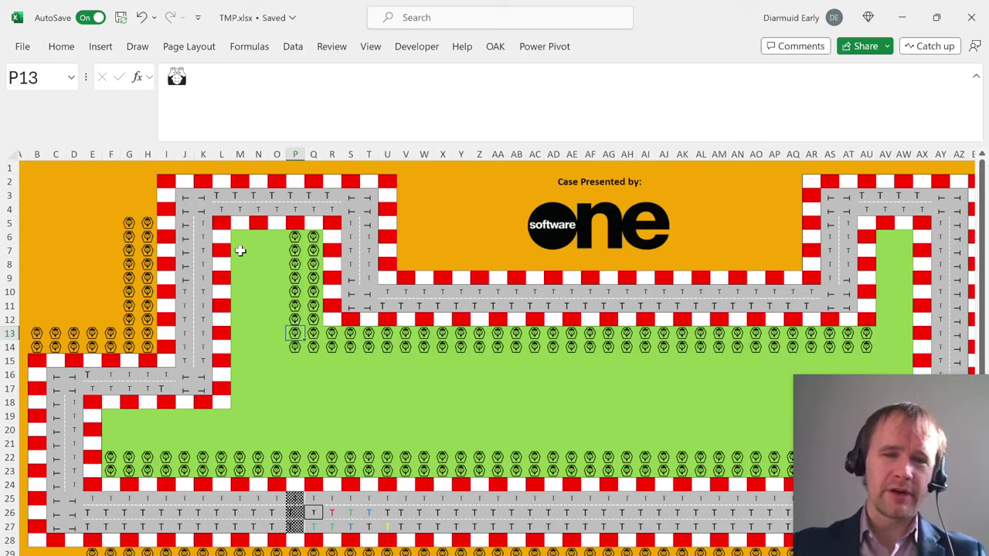
key(alt+Tab)
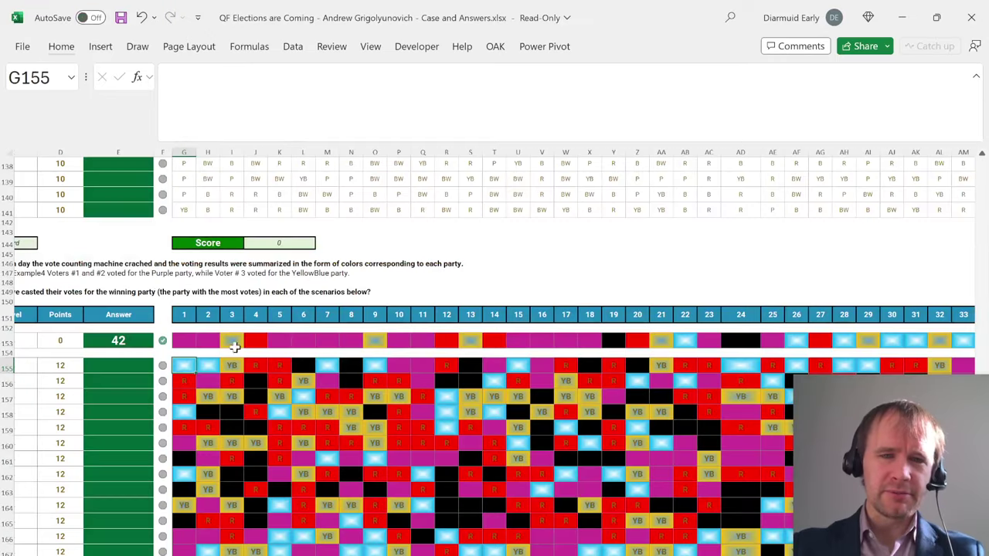